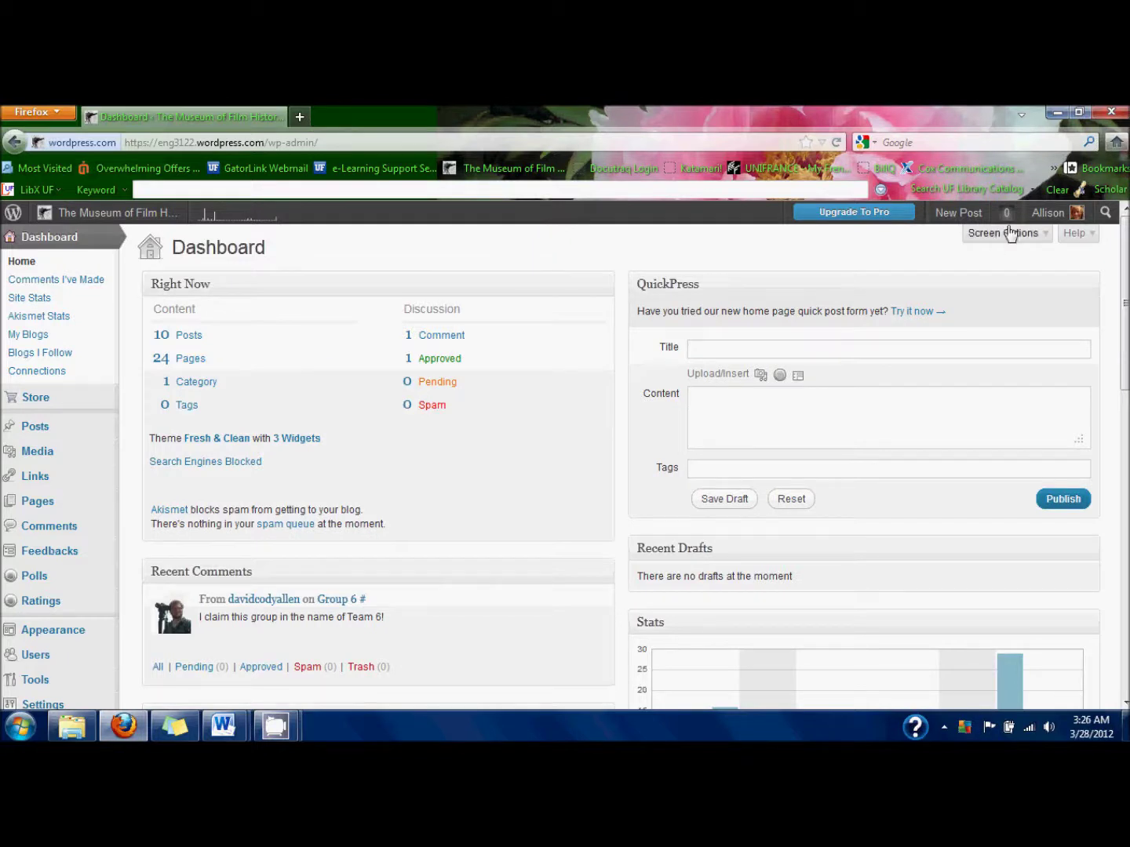
Open the full Pages list and go to its second page, showing Test Version One and Two.
mouse_move(1046, 215)
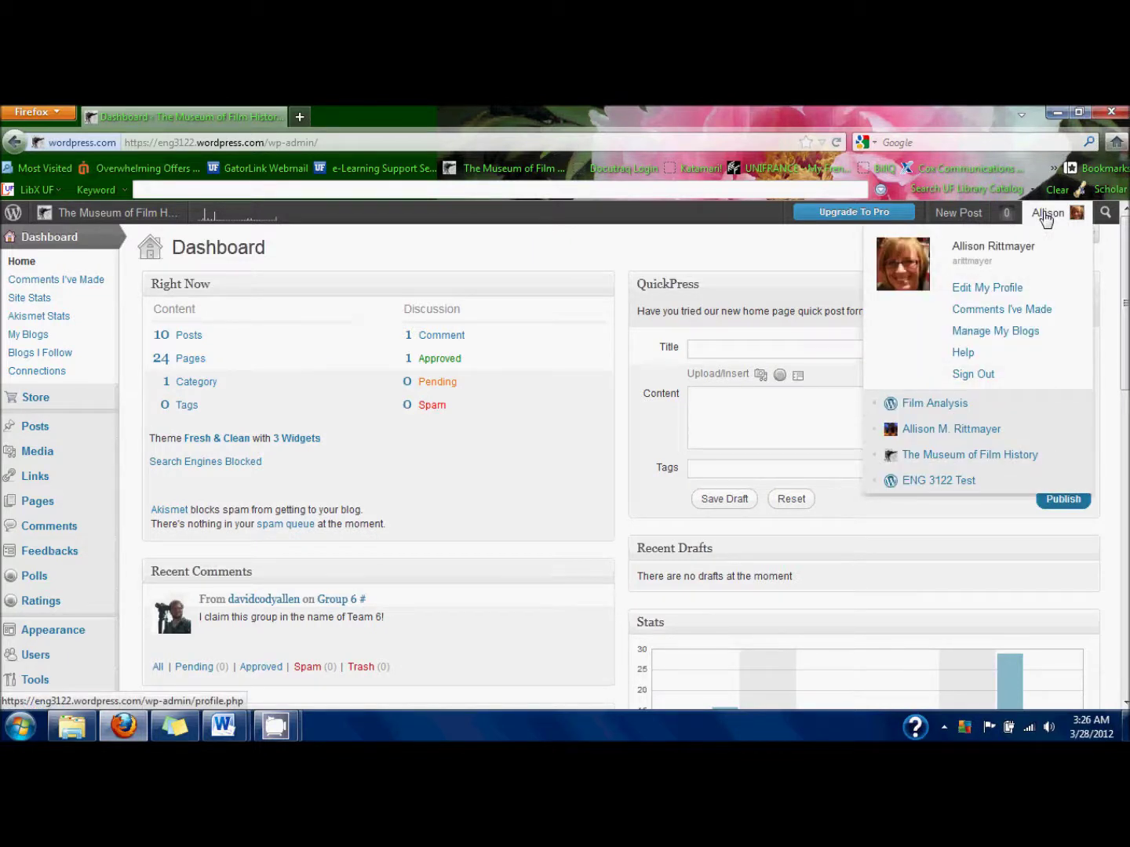
mouse_move(957, 455)
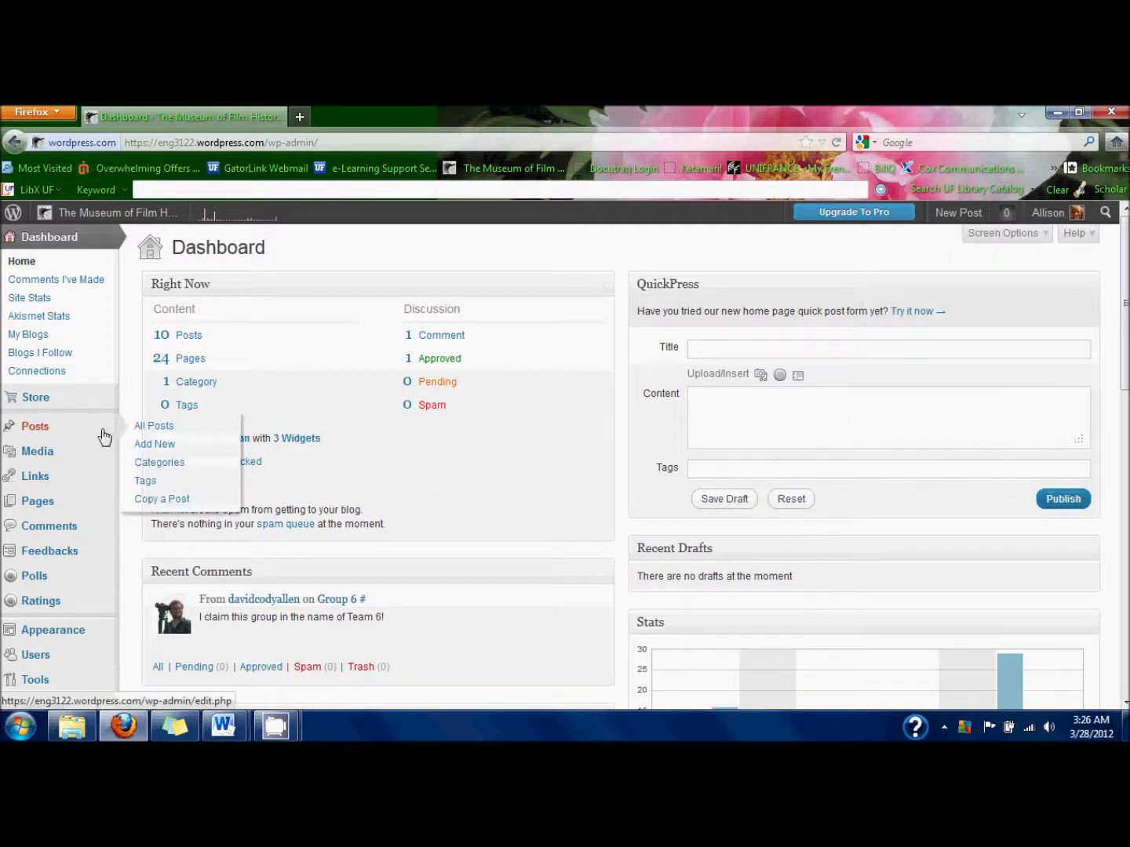
mouse_move(85, 507)
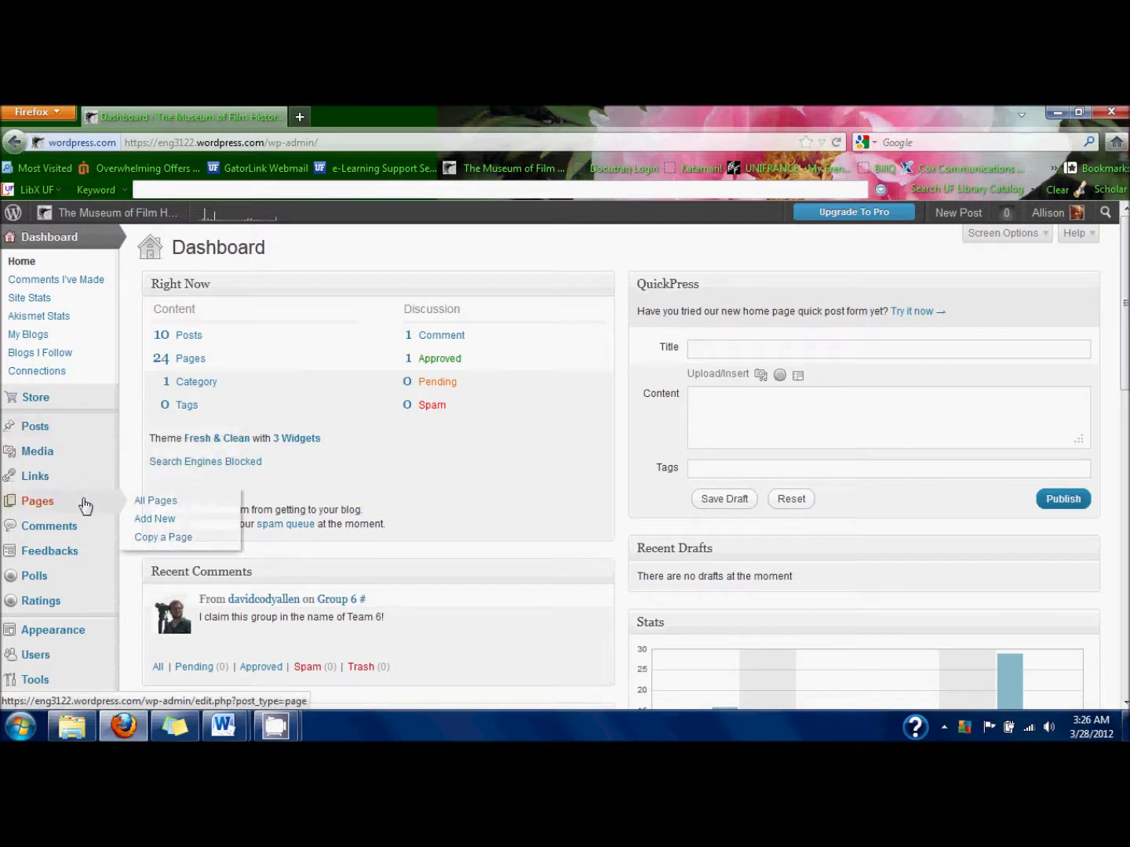
click(144, 504)
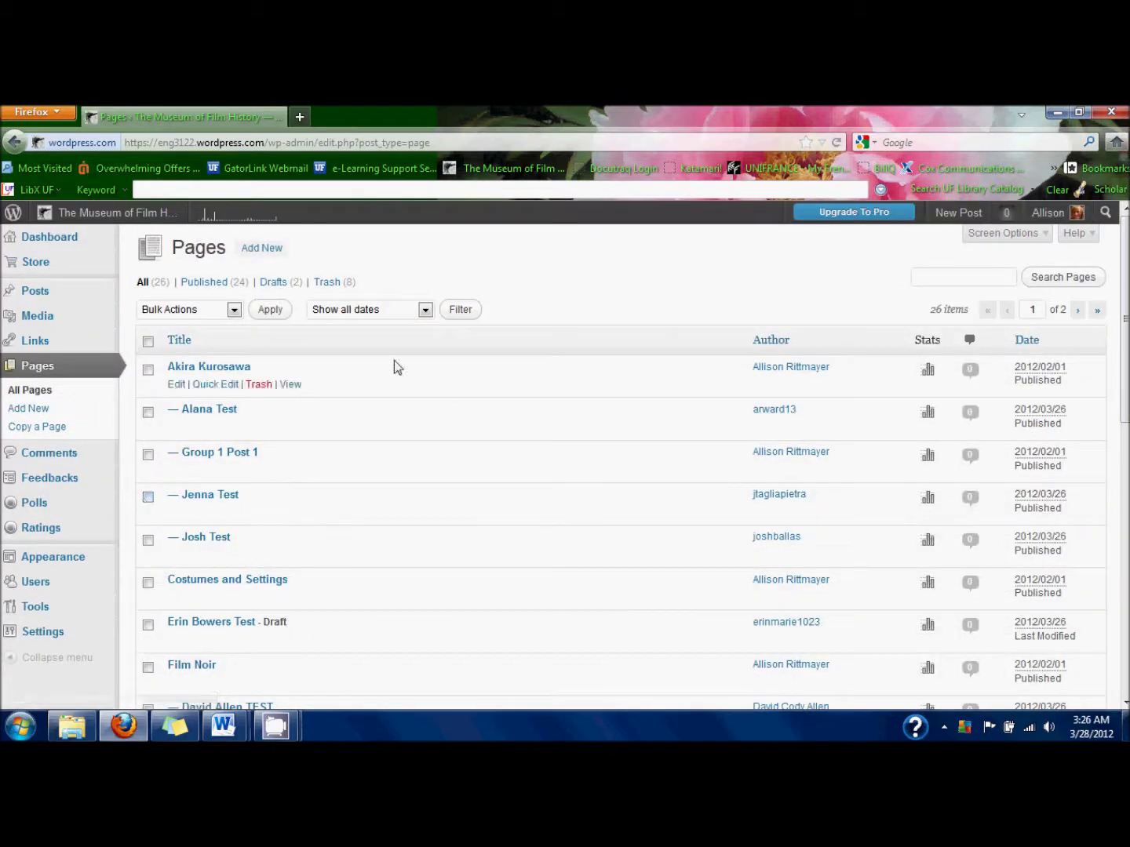
scroll(394, 360, down, 5)
scroll(394, 362, down, 10)
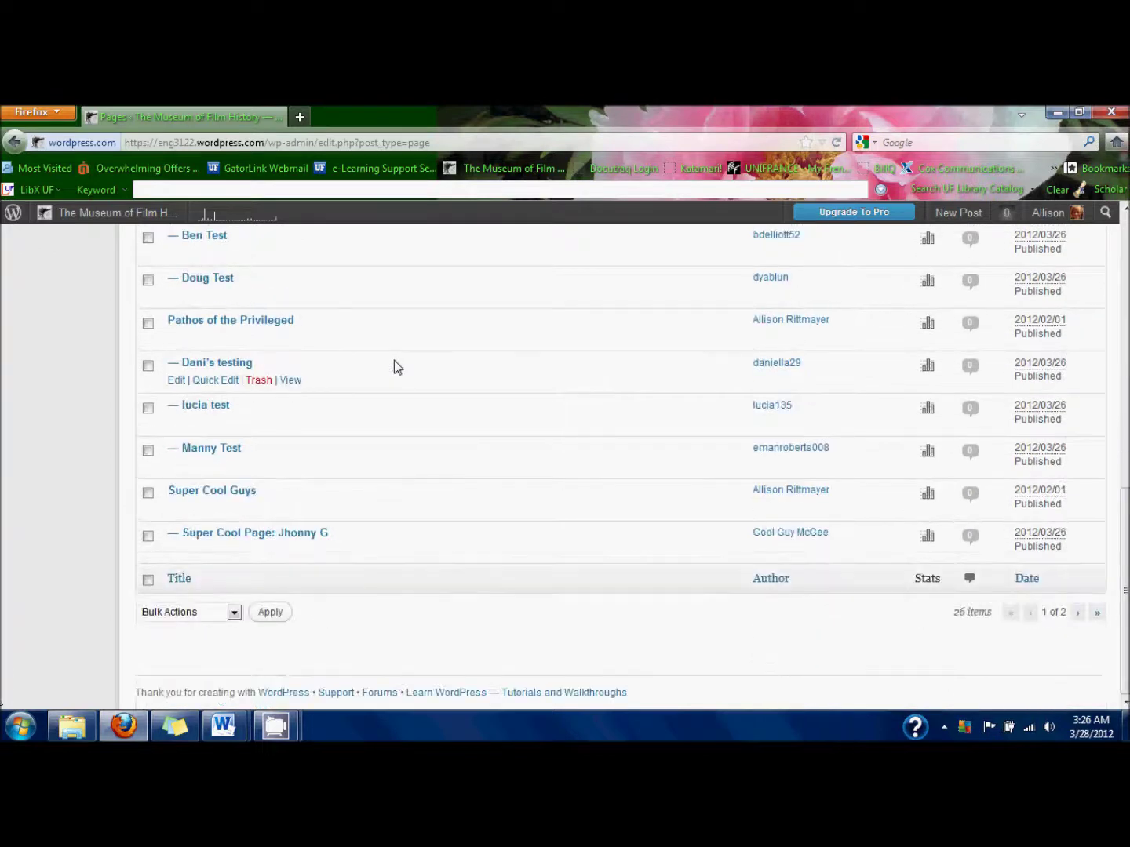
click(1074, 614)
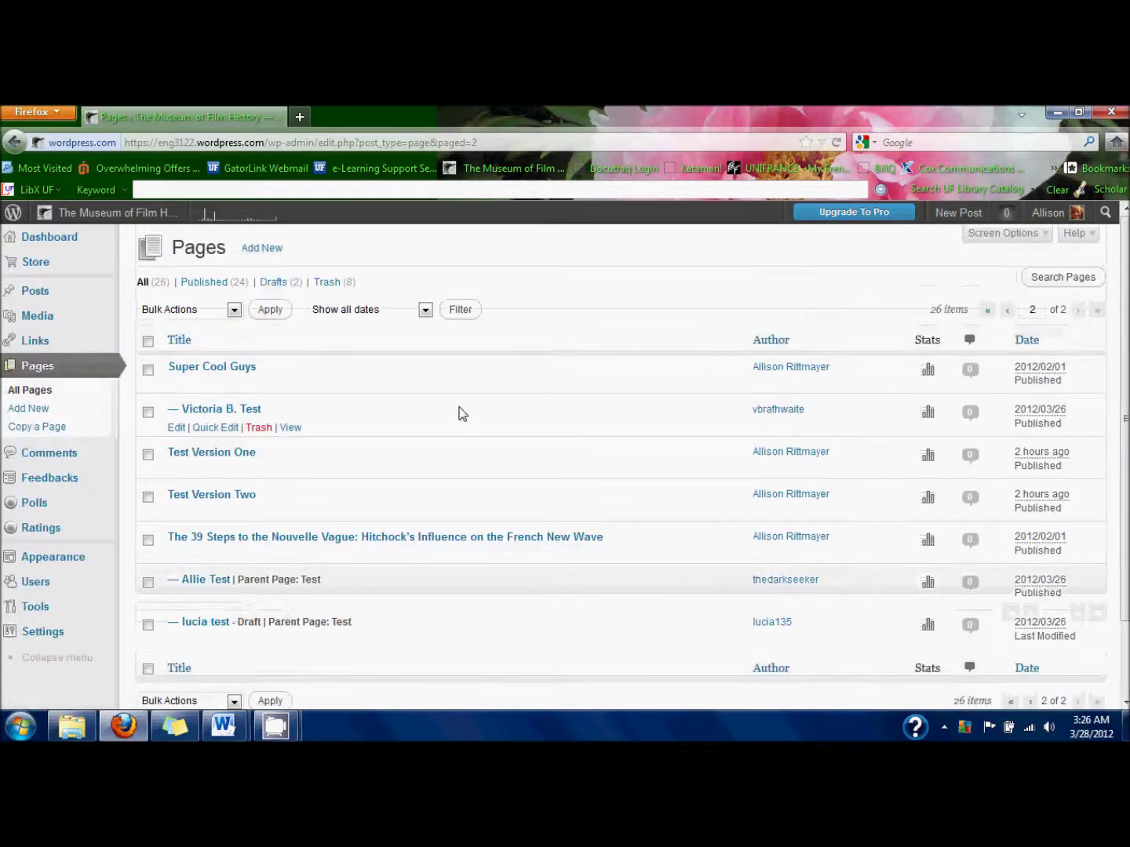
scroll(460, 411, down, 2)
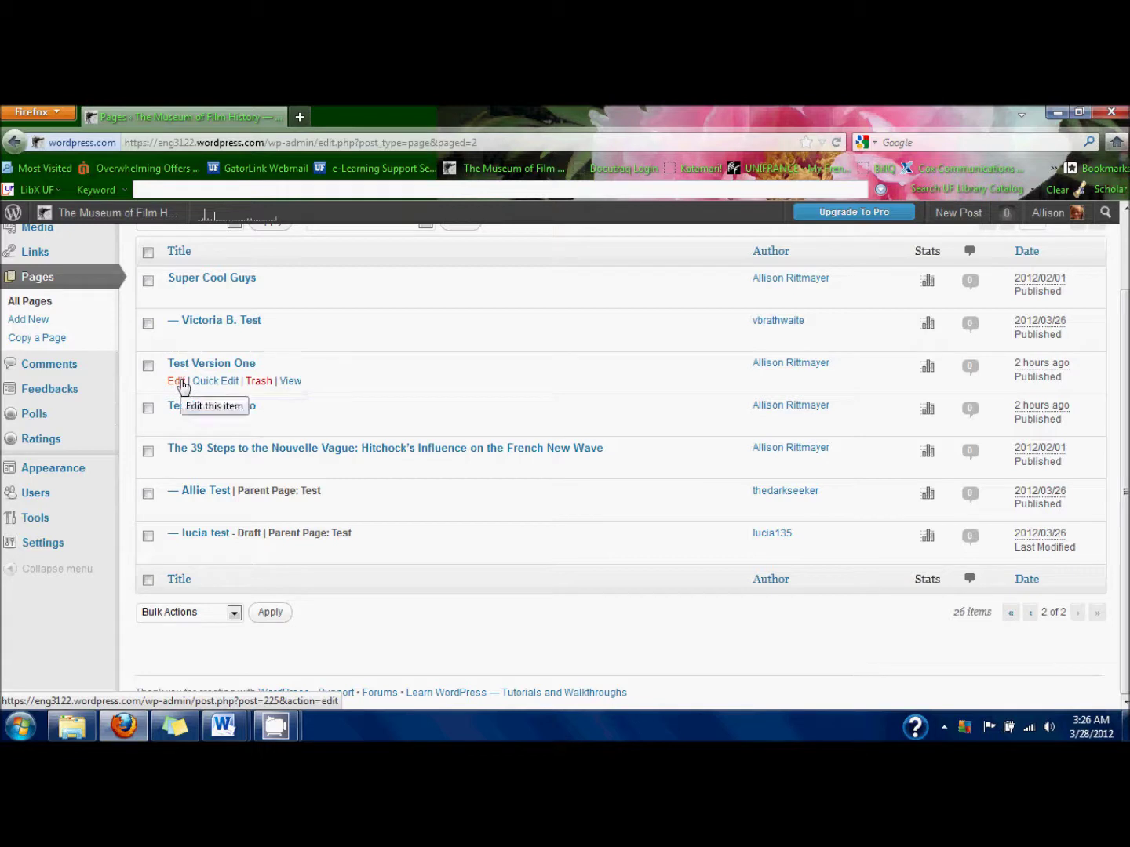
Edit Test Version One and retitle it '(Sample) The Unseen and the Unseeable: Not Showing Violence'.
click(177, 381)
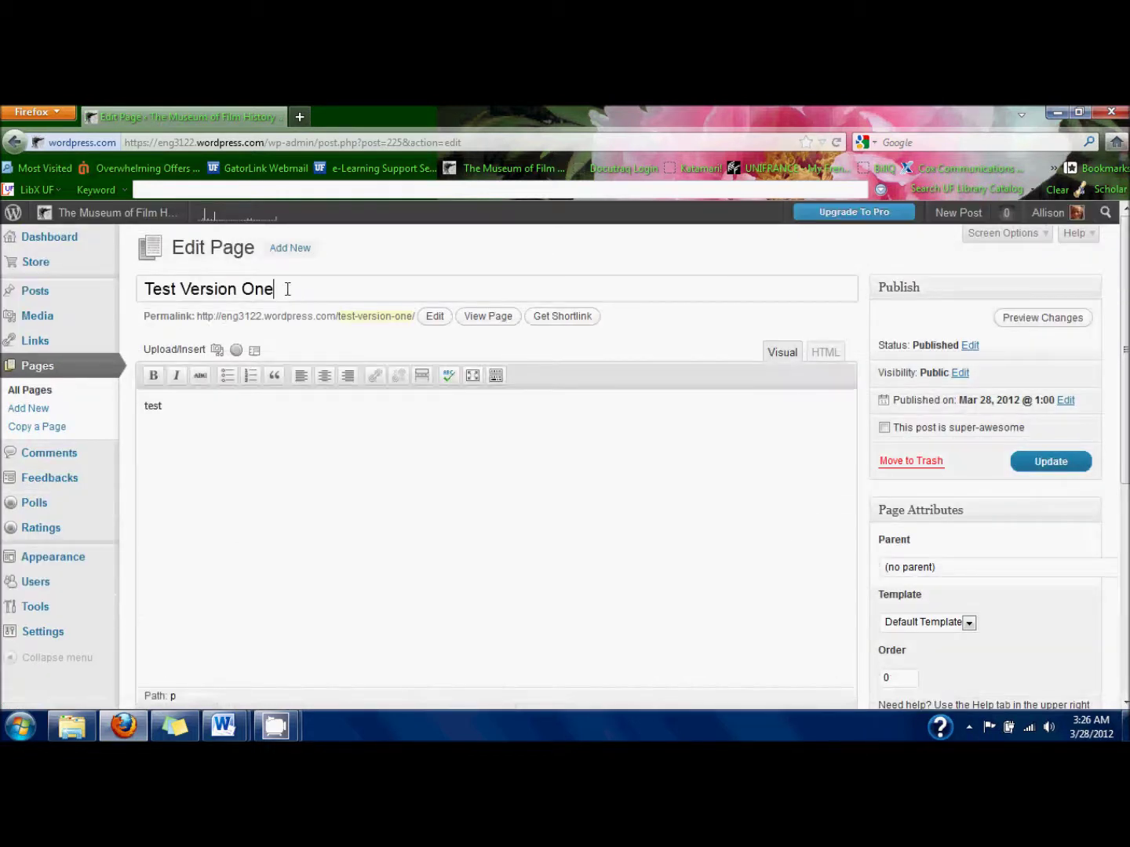
click(287, 289)
triple_click(287, 289)
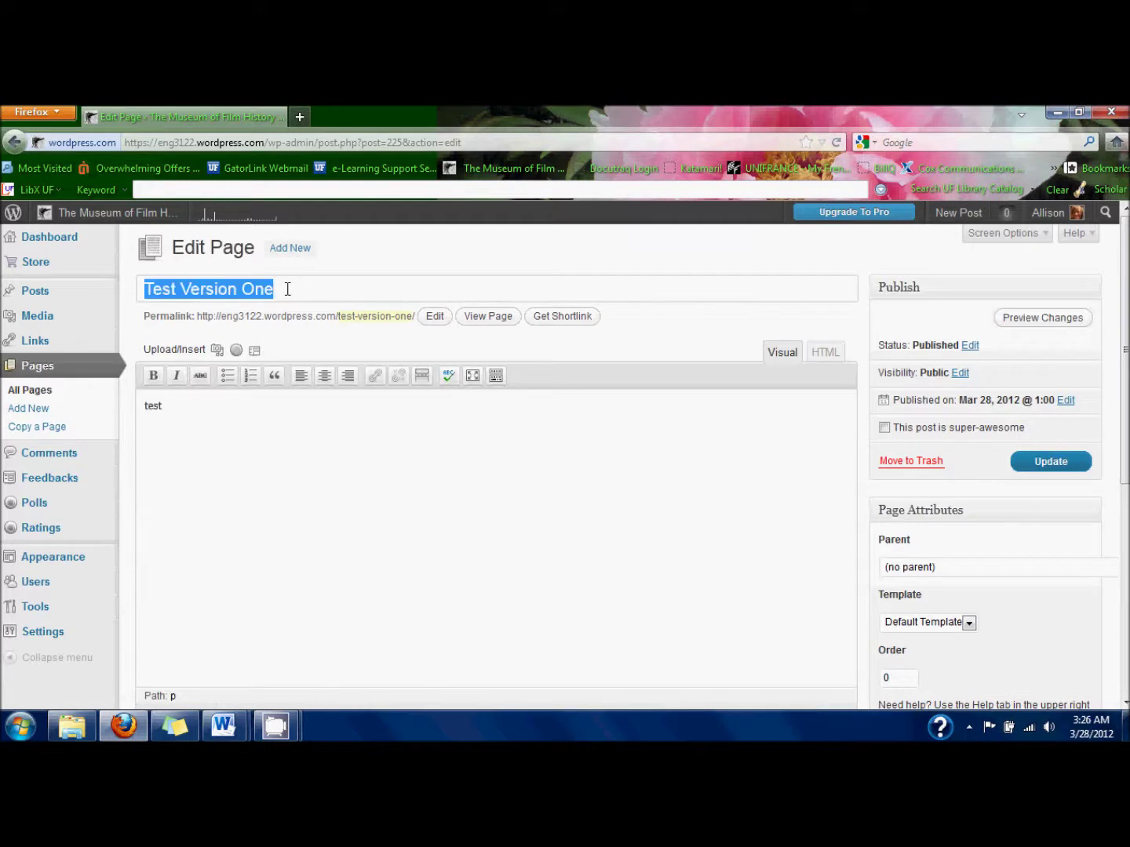
text(Sample)
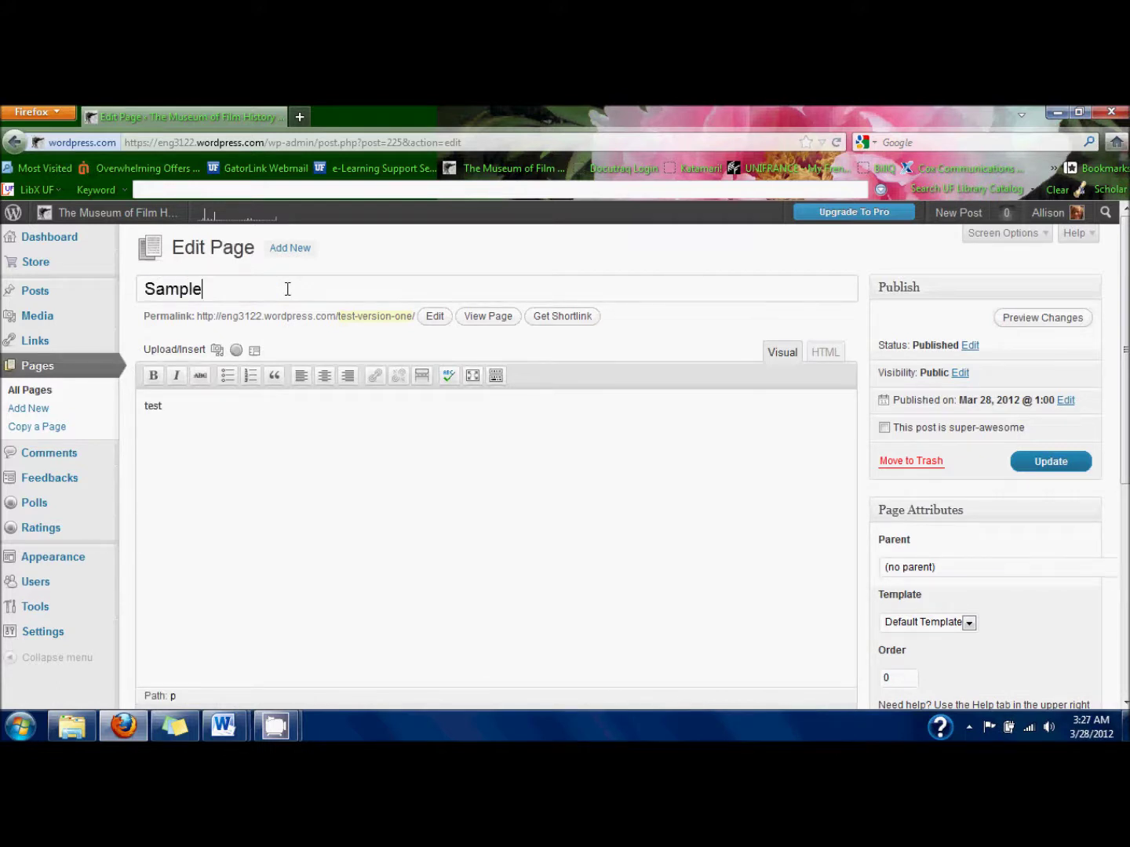
text())
key(Home)
text(()
key(End)
text(The Unseen and the Unseeable: Not Showing Violence)
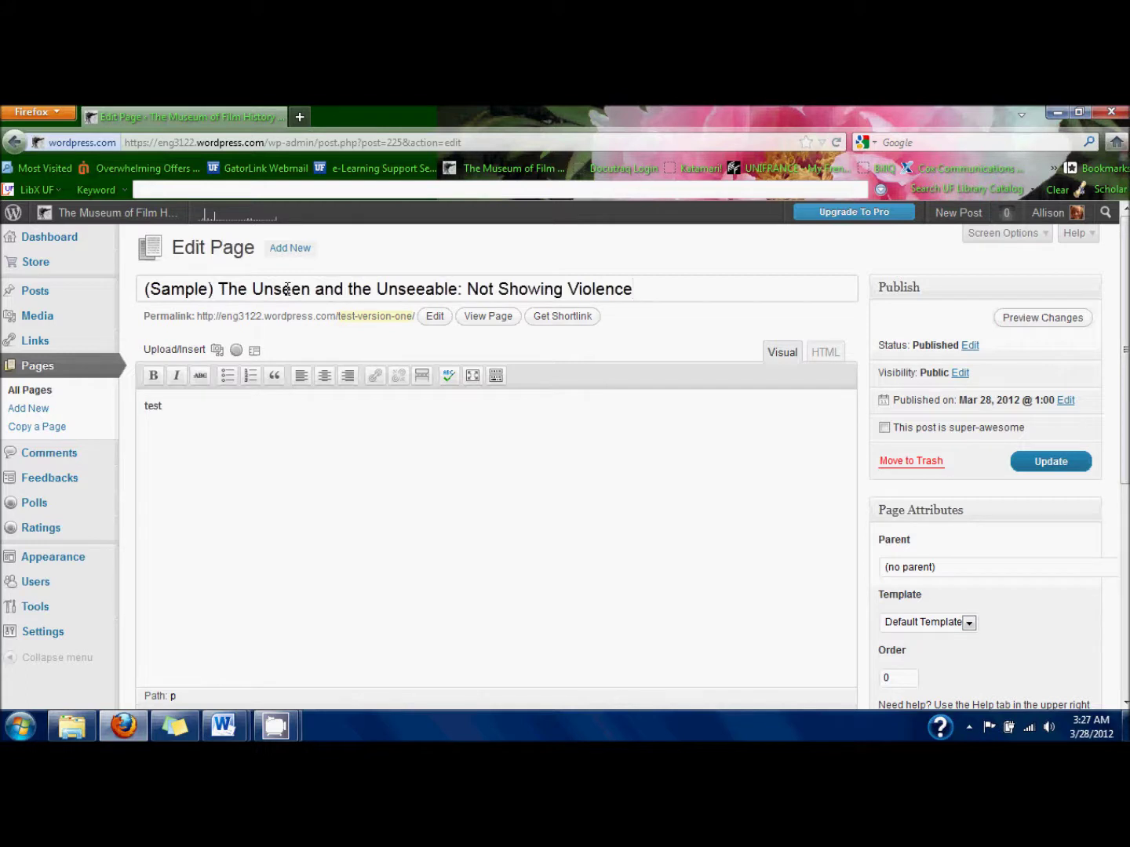
click(265, 419)
mouse_move(230, 730)
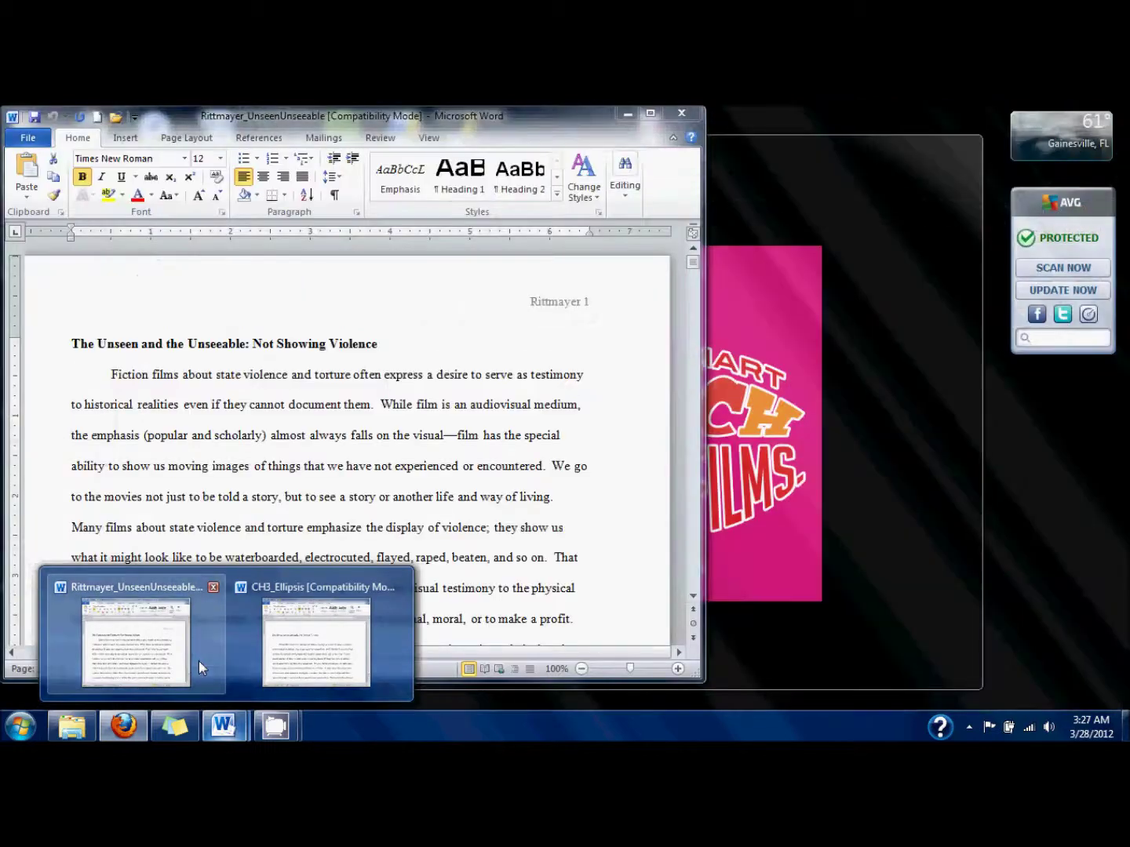
In the Word essay, select the introductory paragraphs from Fiction films up to The Unseen.
click(198, 660)
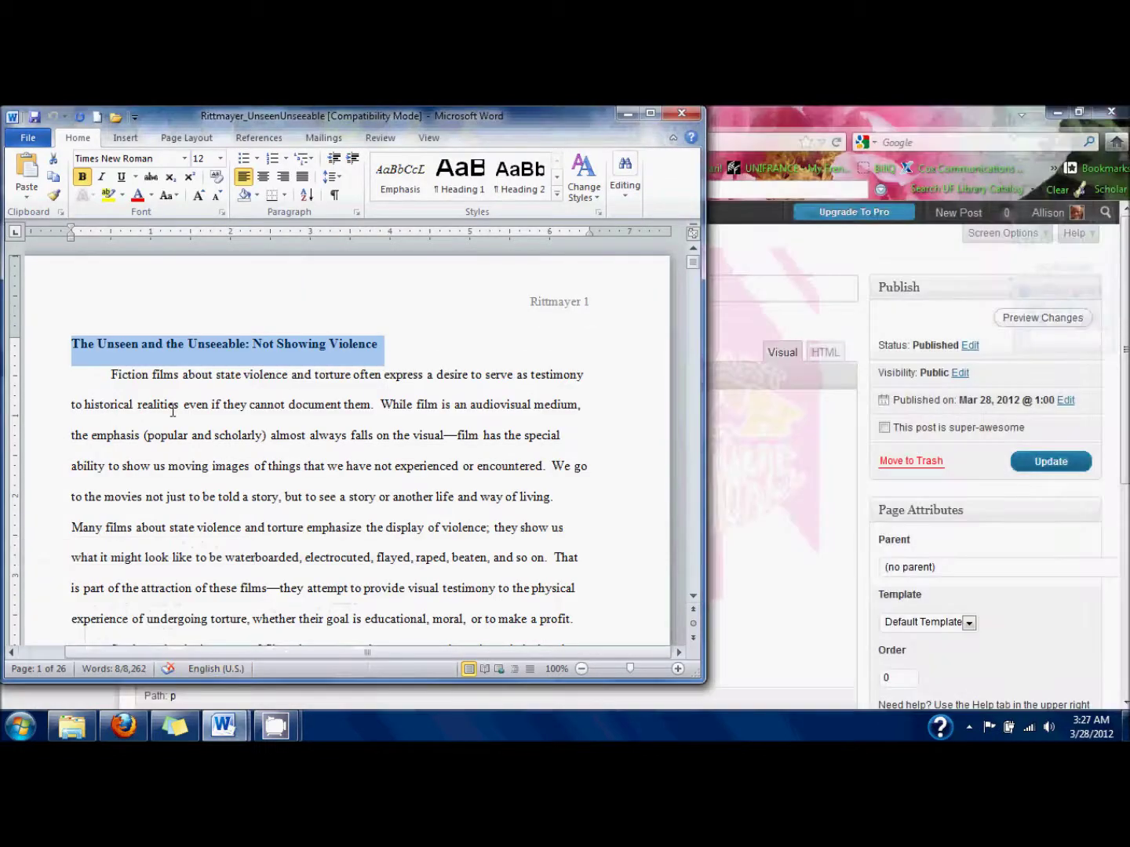
click(153, 403)
drag(73, 376, 334, 483)
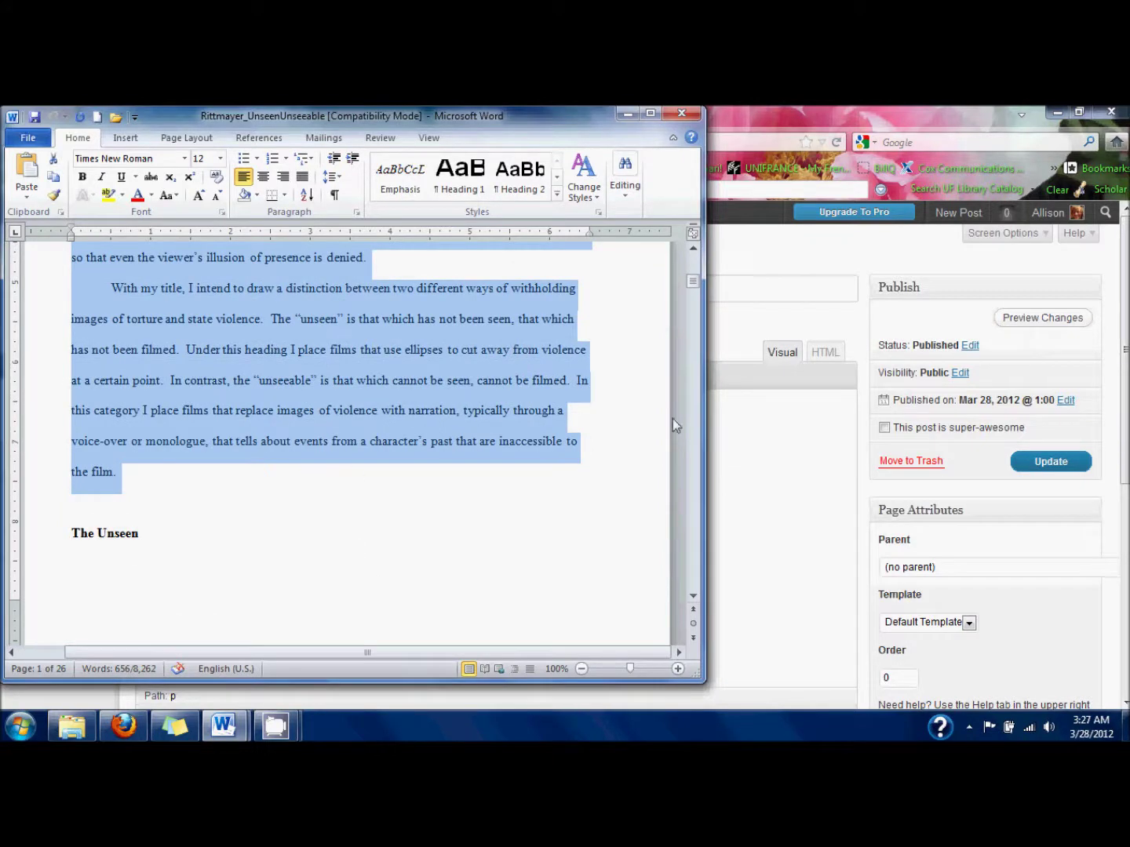
click(766, 477)
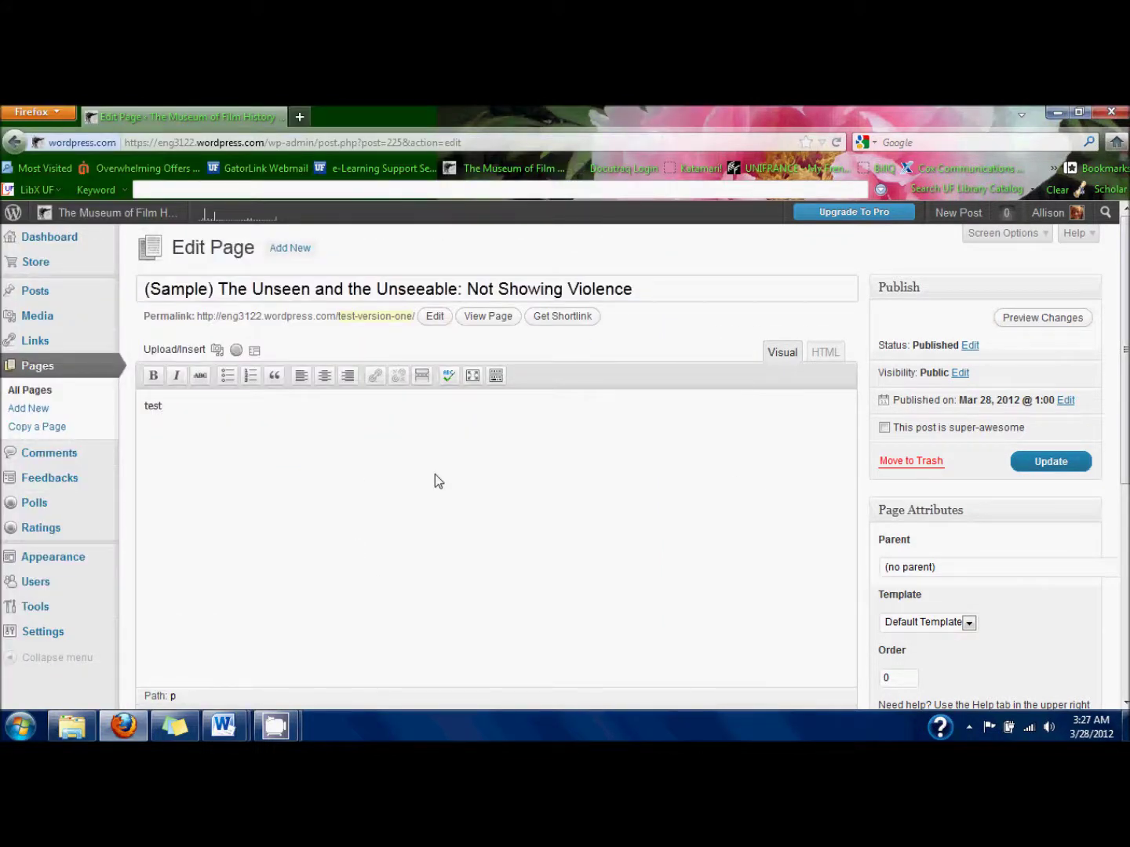
Replace 'test' with the essay introduction and remove the indents from its three paragraphs.
key(ctrl+a)
key(ctrl+v)
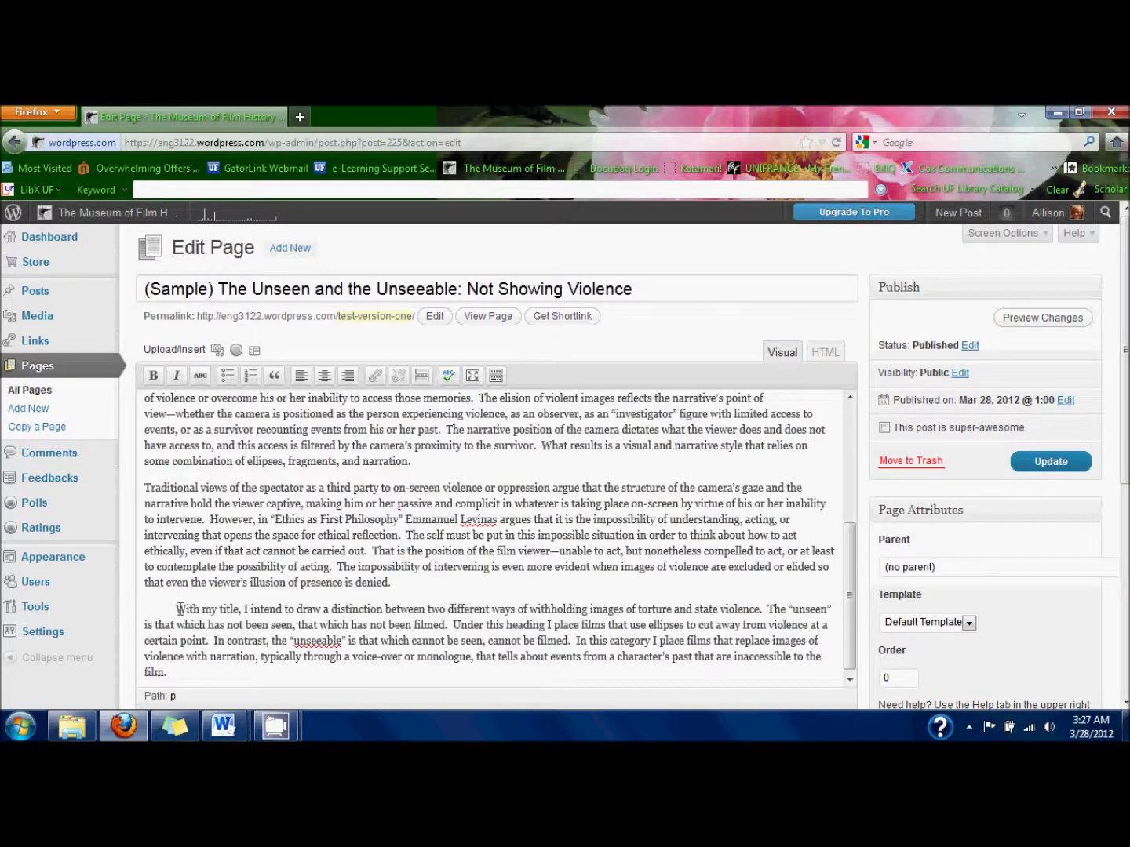
drag(179, 609, 102, 613)
key(BackSpace)
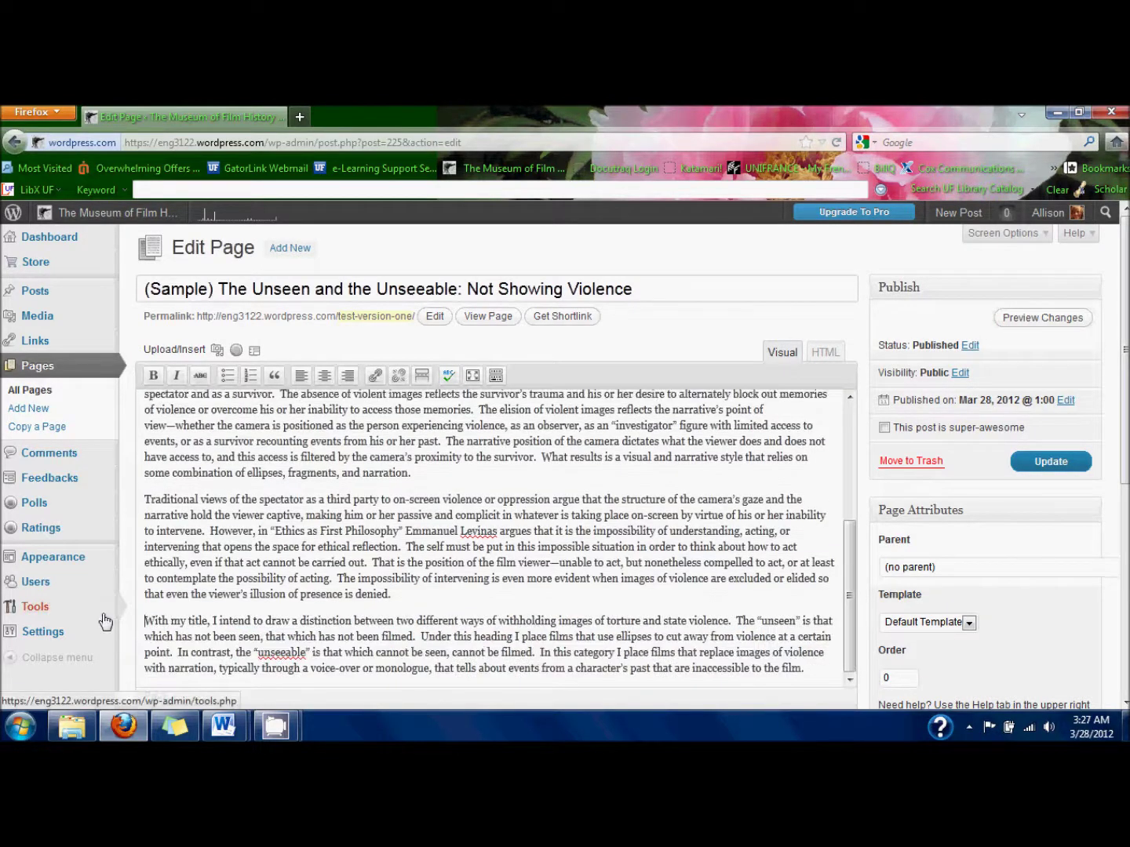
scroll(149, 524, up, 2)
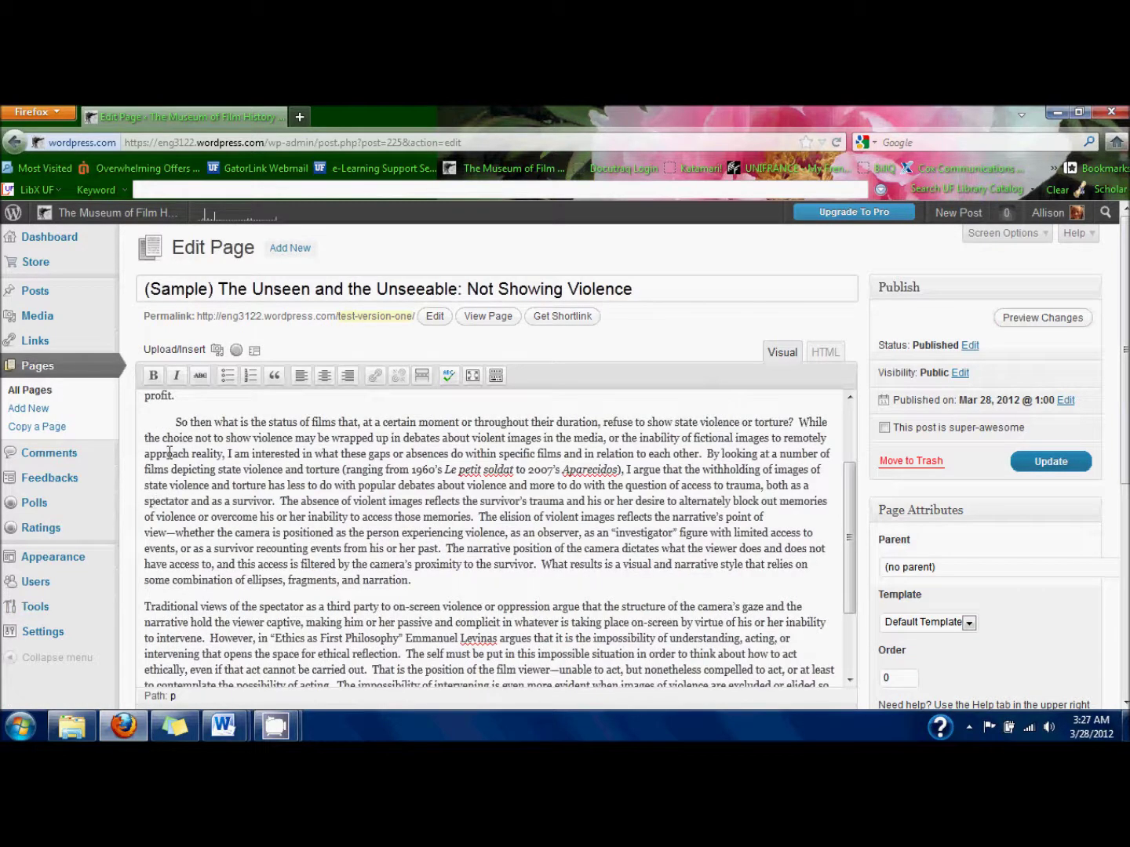
drag(179, 423, 110, 429)
key(BackSpace)
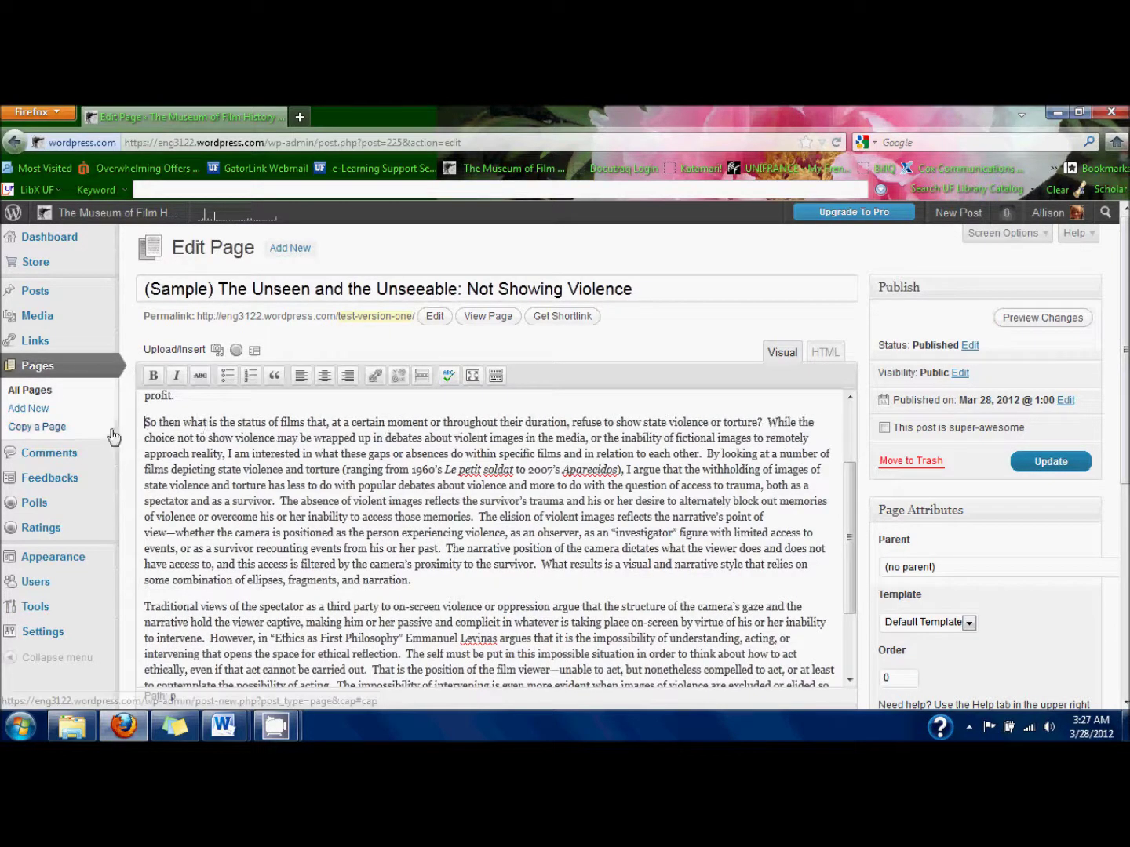
scroll(199, 424, up, 2)
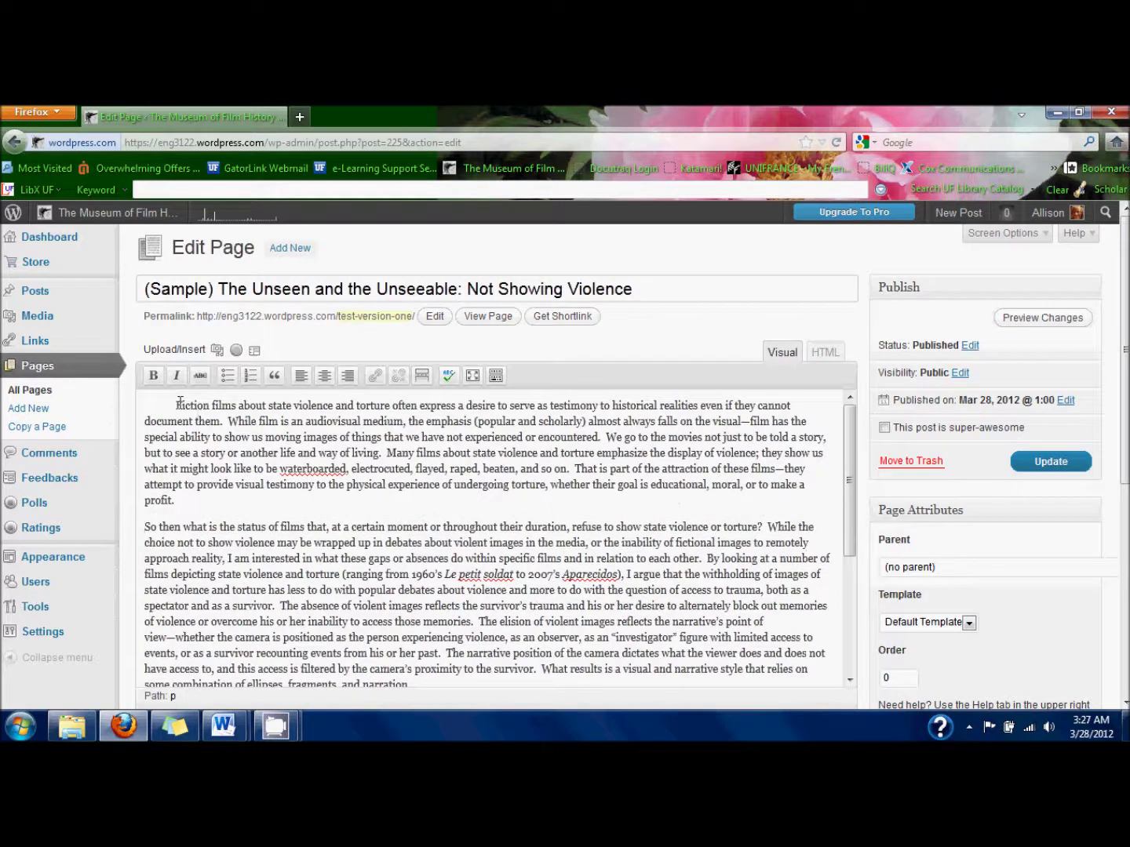
drag(177, 407, 128, 413)
key(BackSpace)
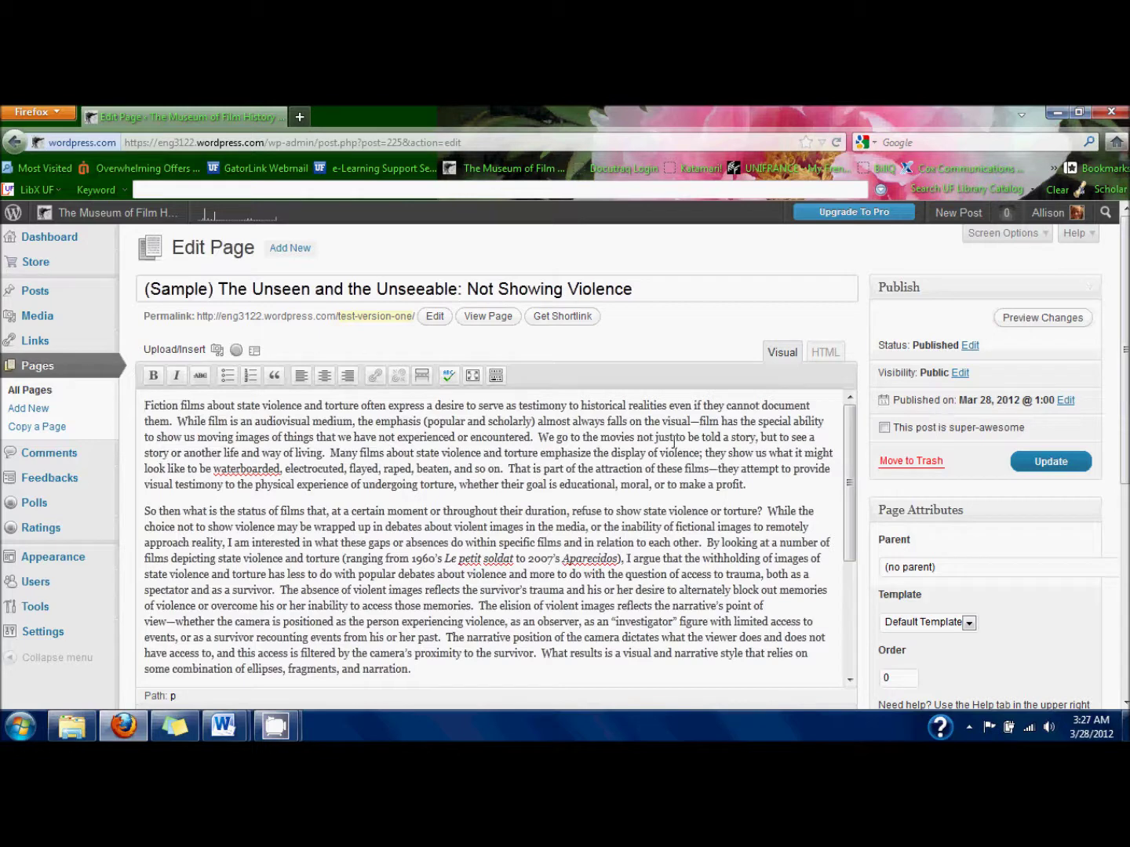
scroll(674, 442, down, 5)
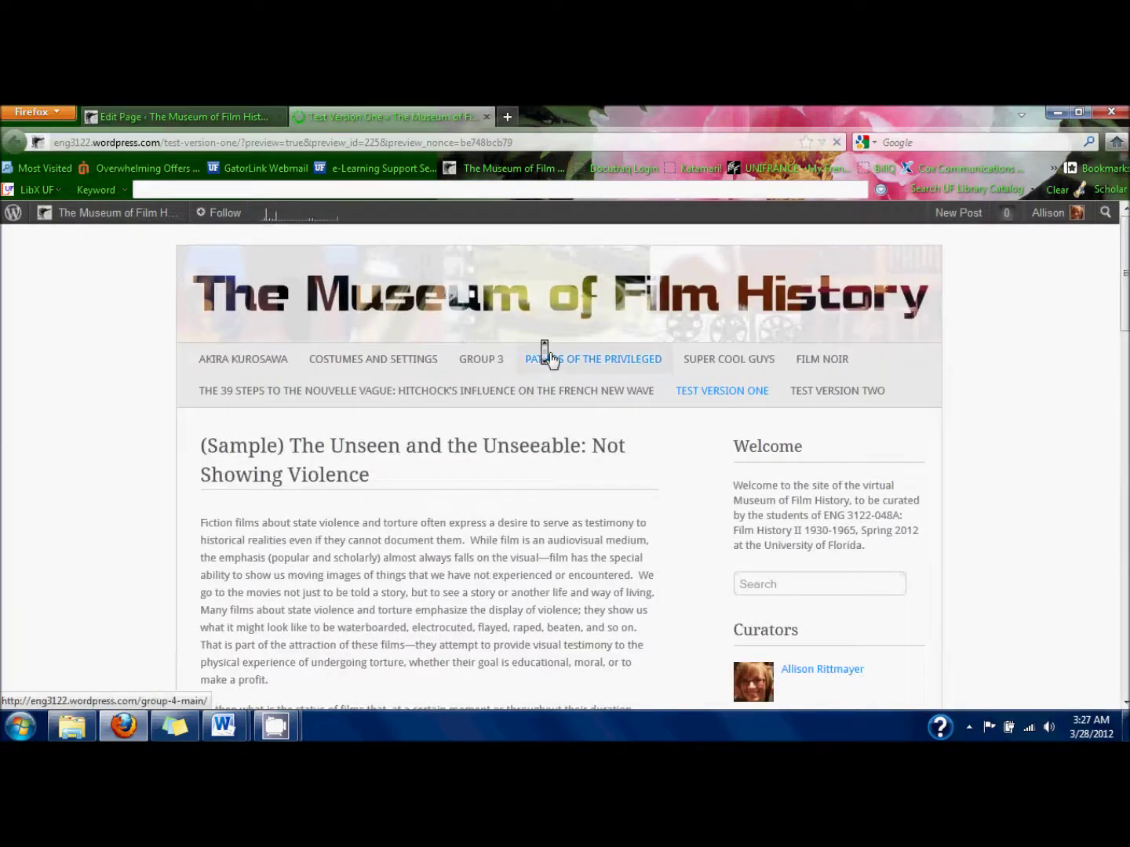
Close the preview and add a Curator line with the curator's name below the essay.
scroll(550, 359, down, 8)
scroll(549, 359, down, 3)
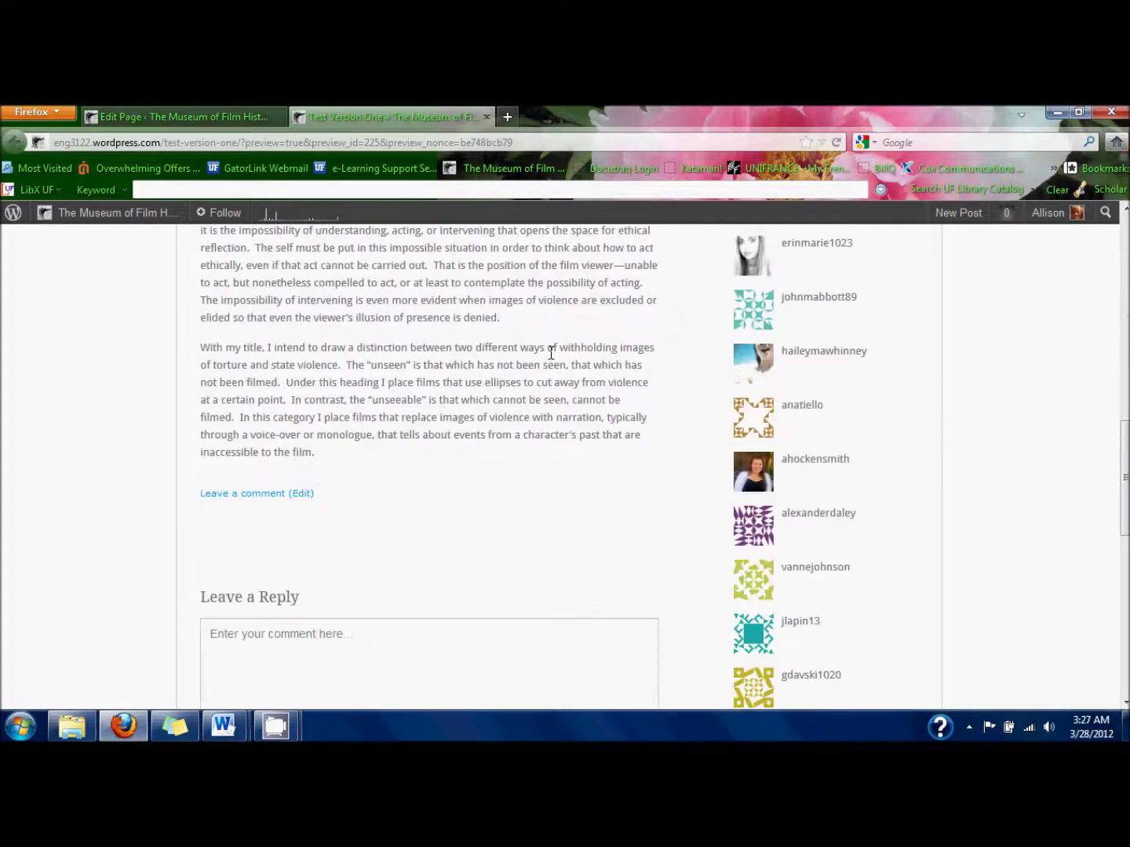
click(488, 117)
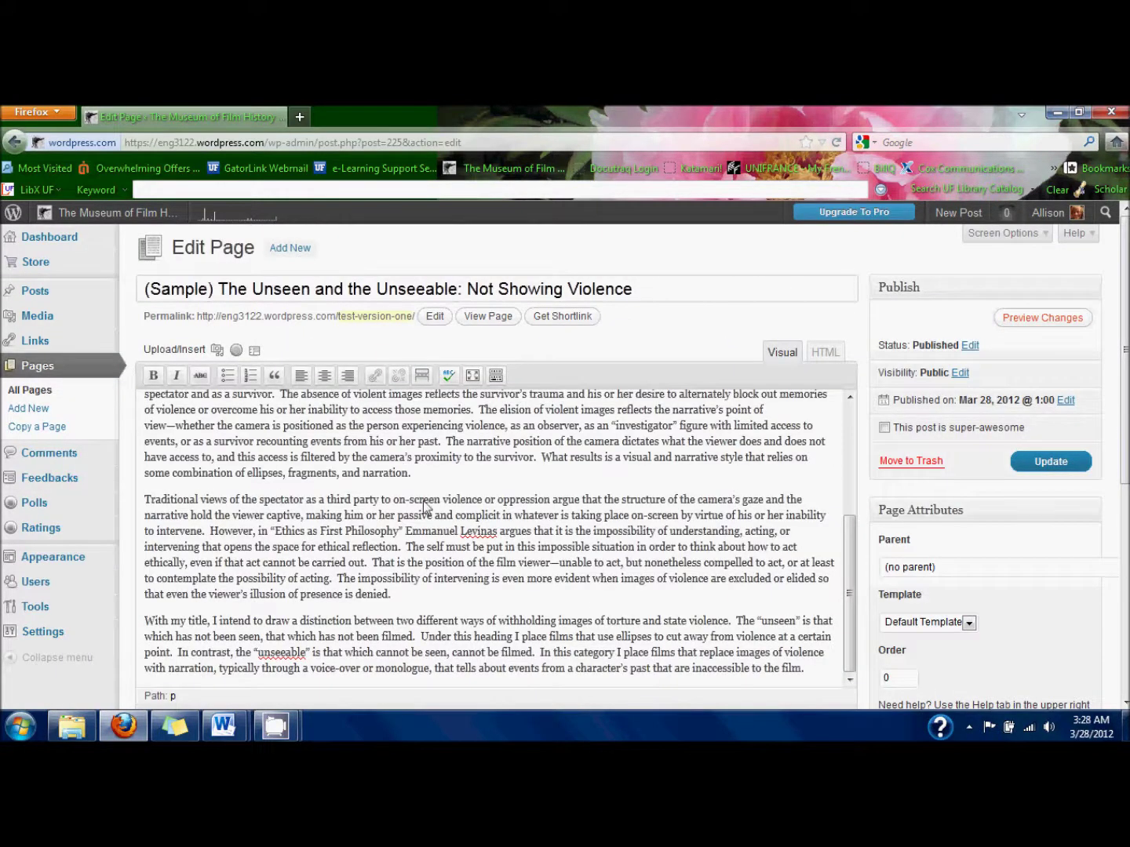
scroll(421, 505, down, 2)
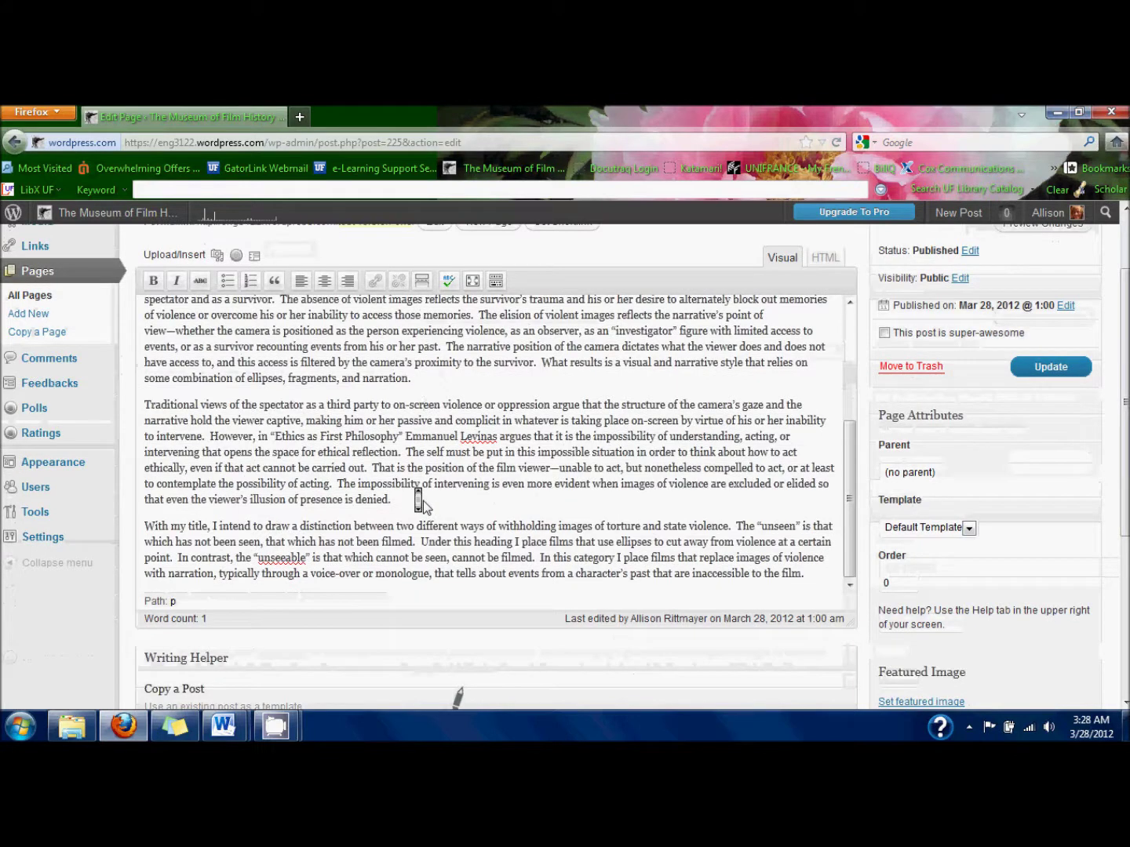
click(828, 575)
key(Return)
key(Return)
text(Cu)
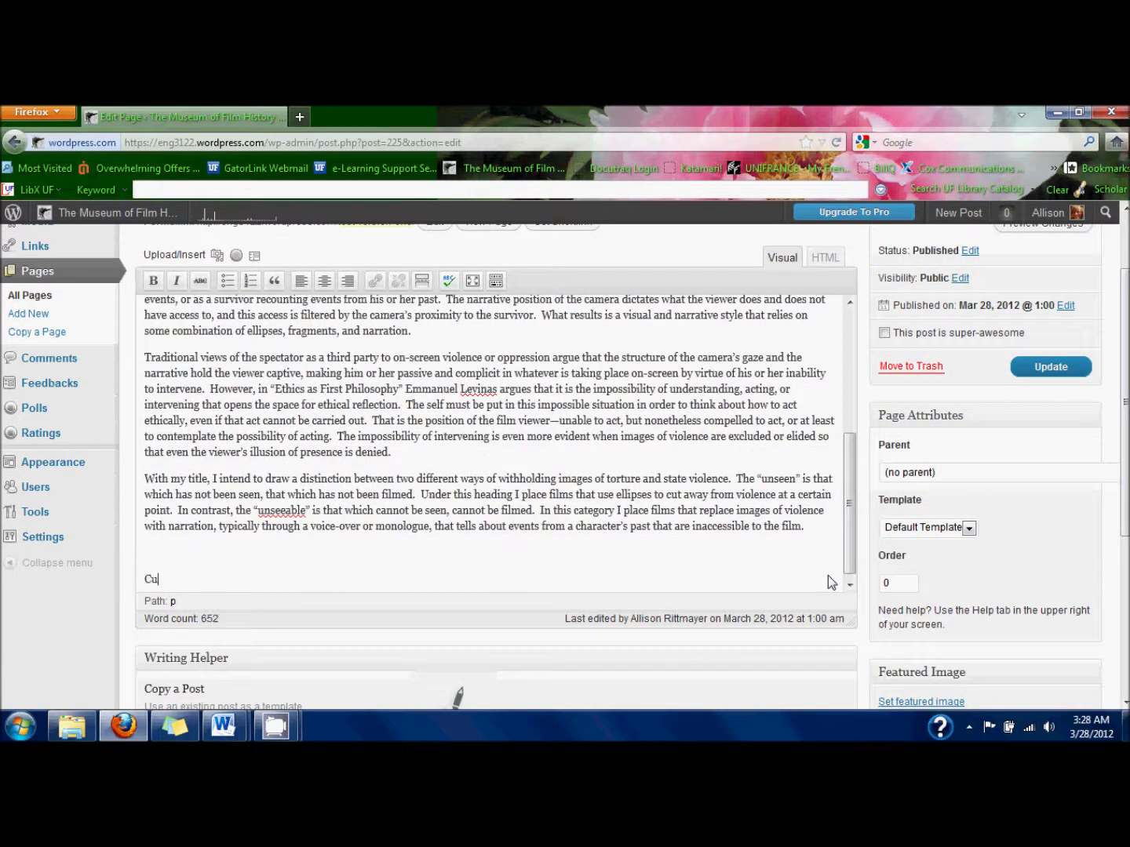
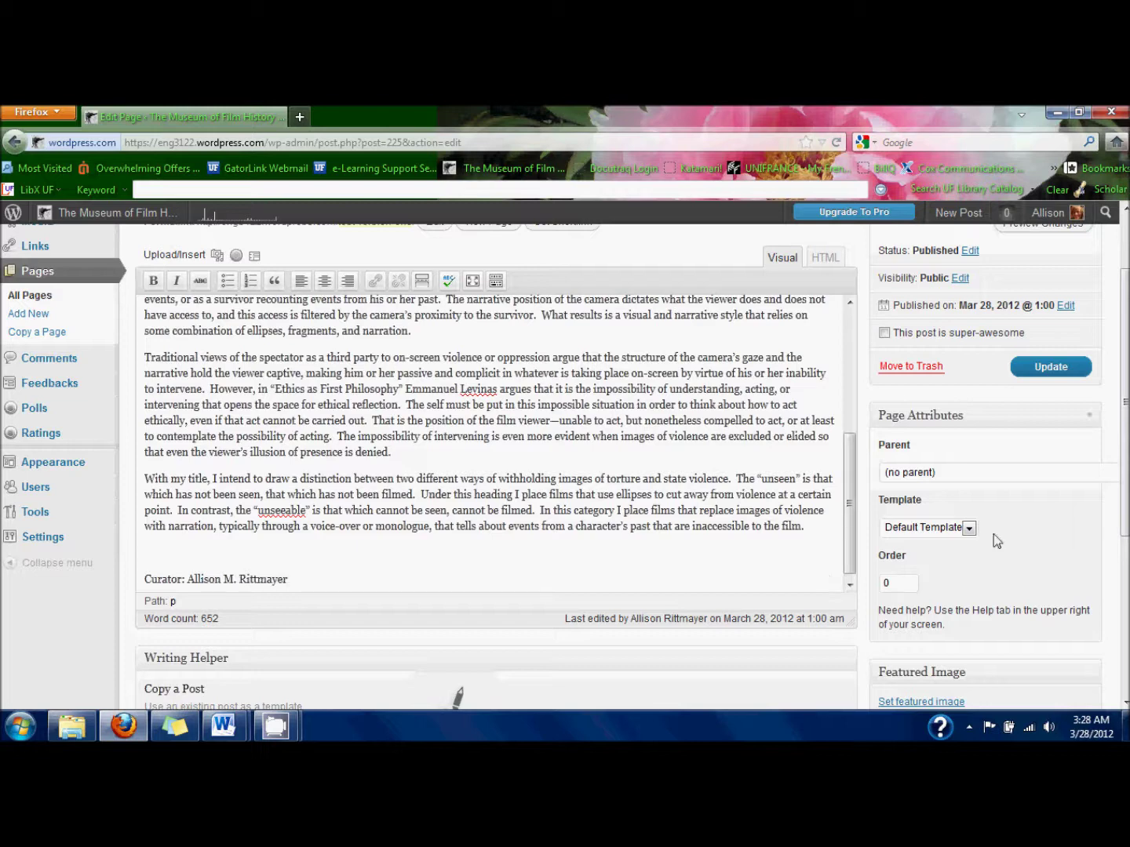
scroll(710, 515, up, 5)
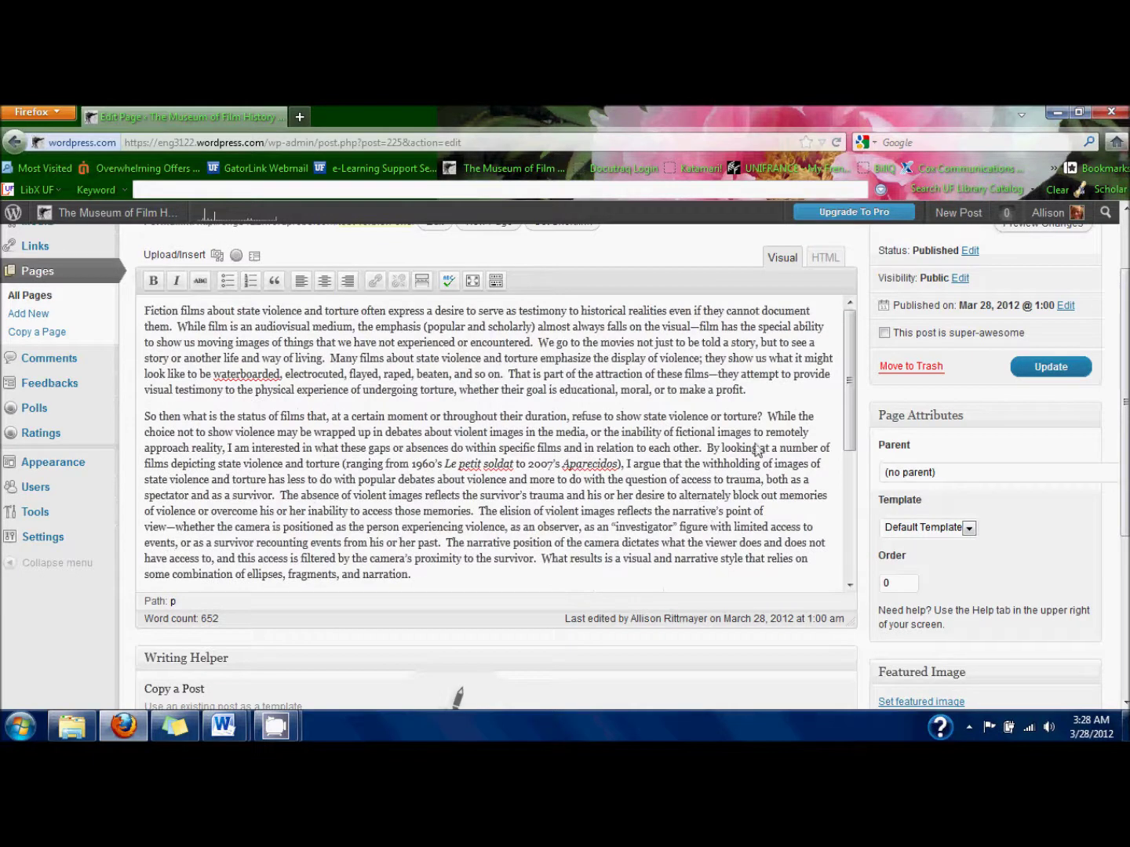
scroll(1073, 352, up, 2)
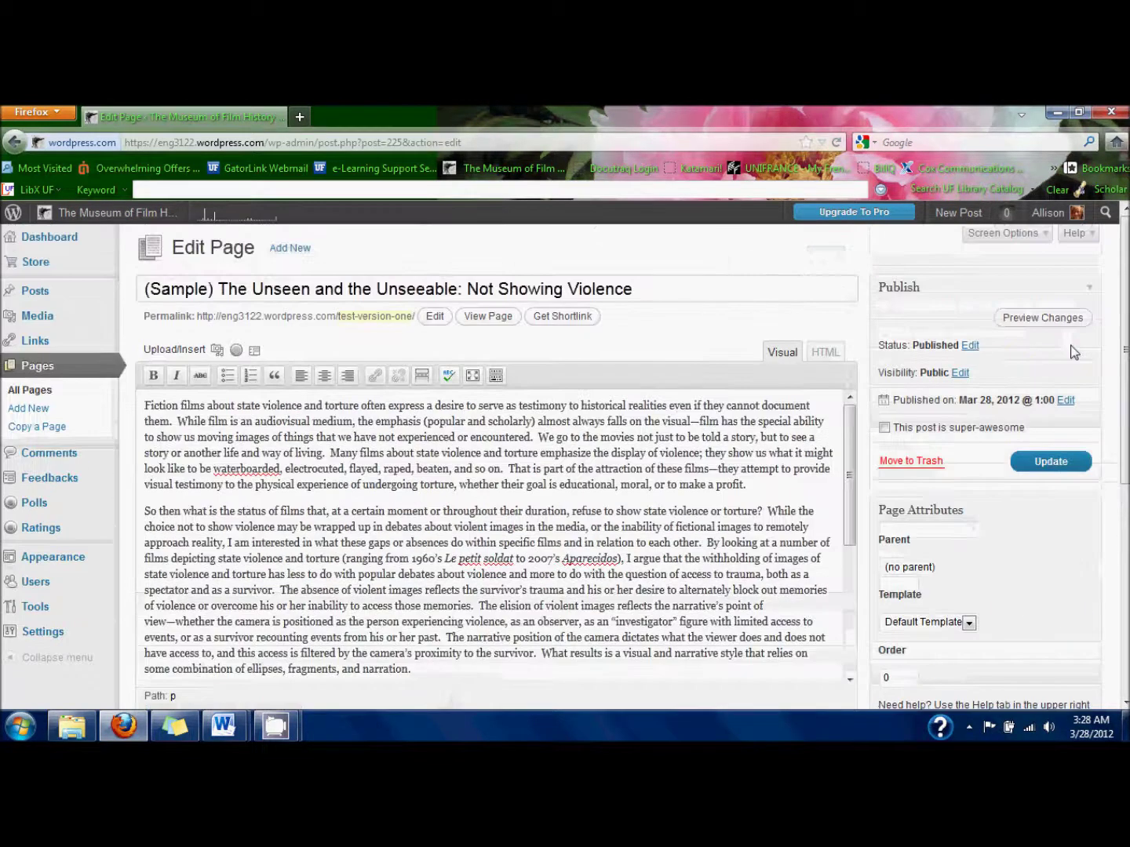
Update the sample page and browse its live version on the site.
click(1033, 471)
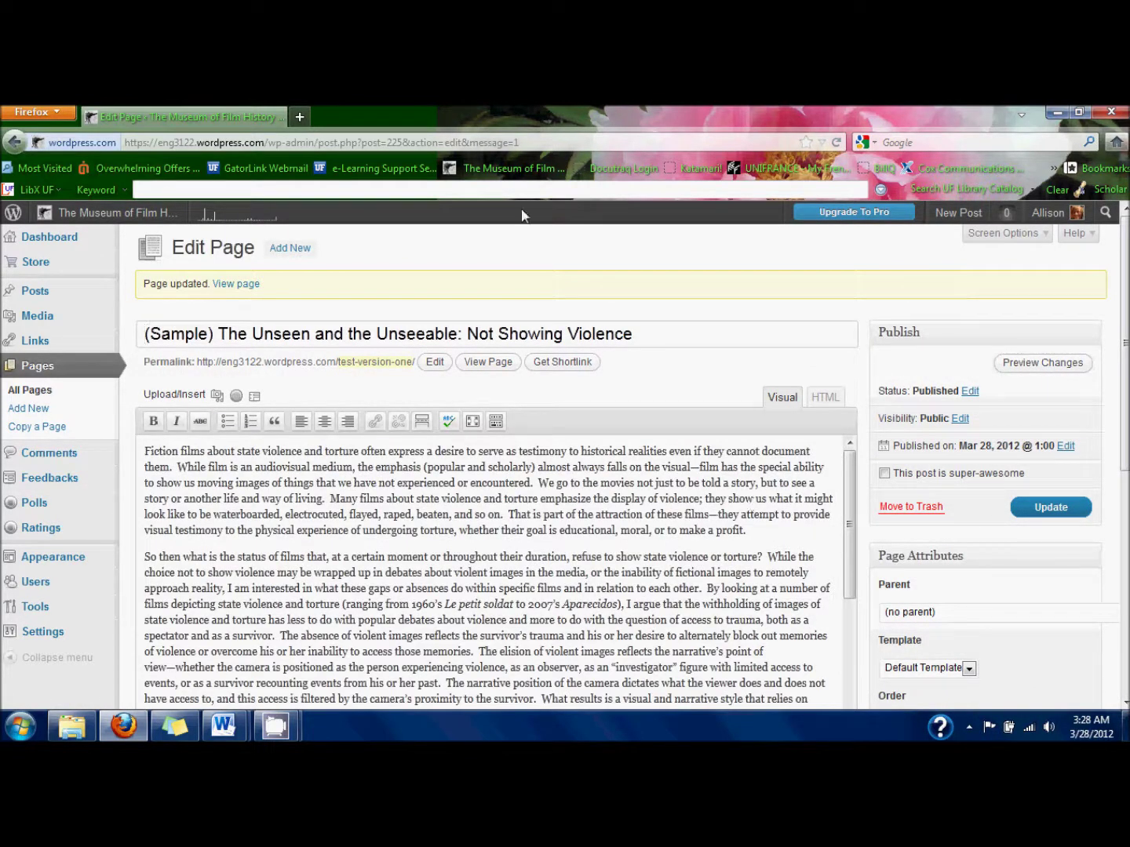
click(255, 290)
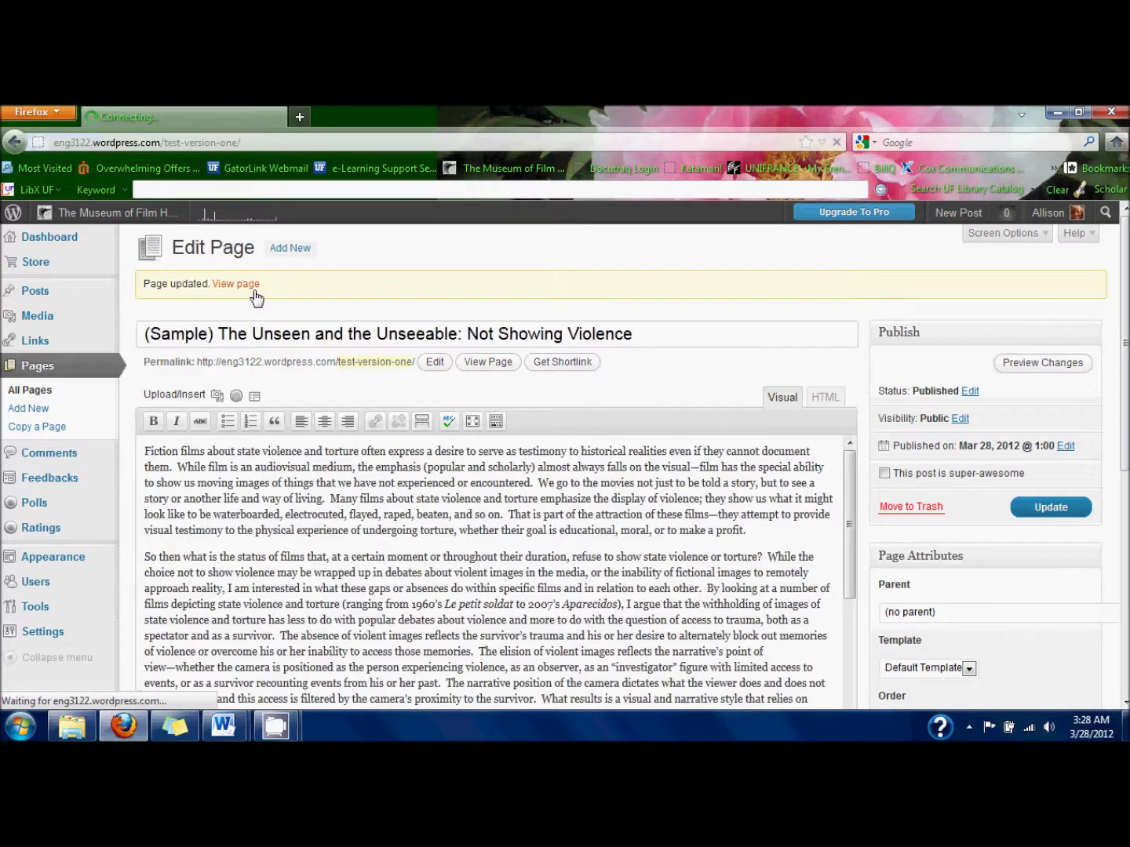
scroll(255, 293, down, 15)
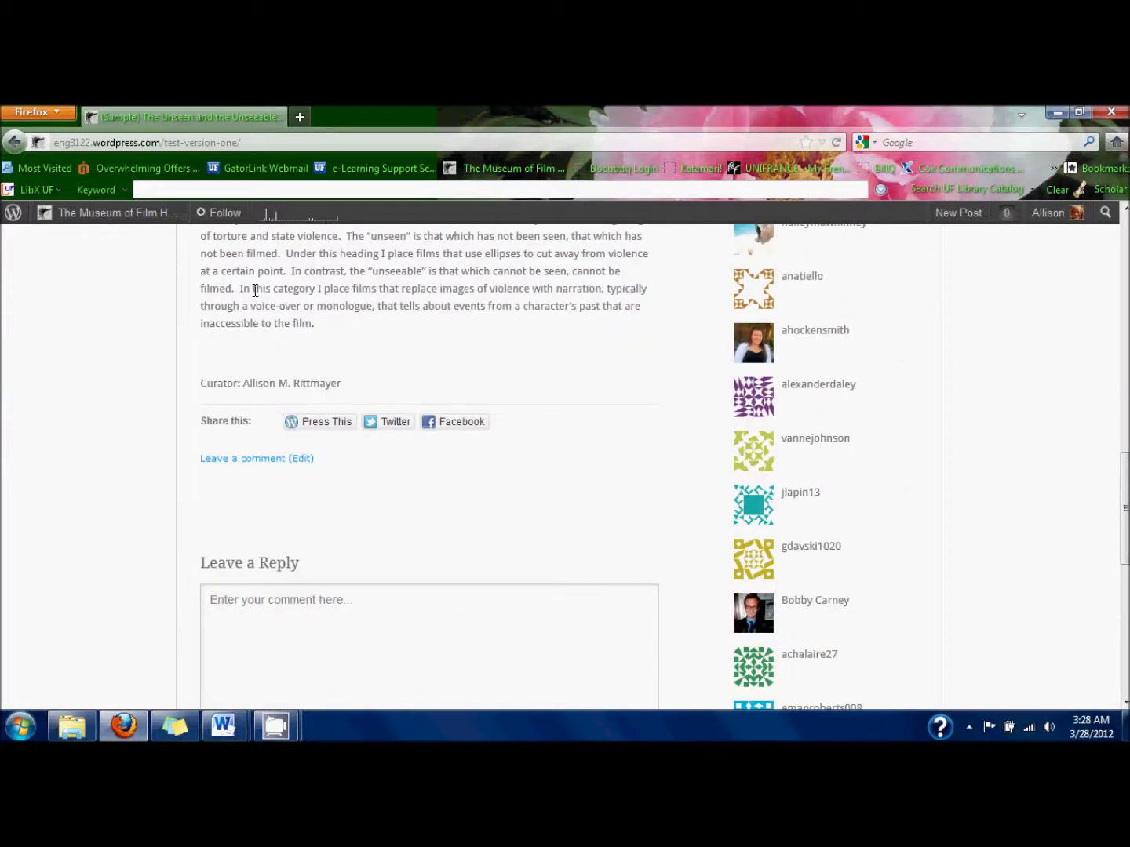
scroll(255, 291, up, 15)
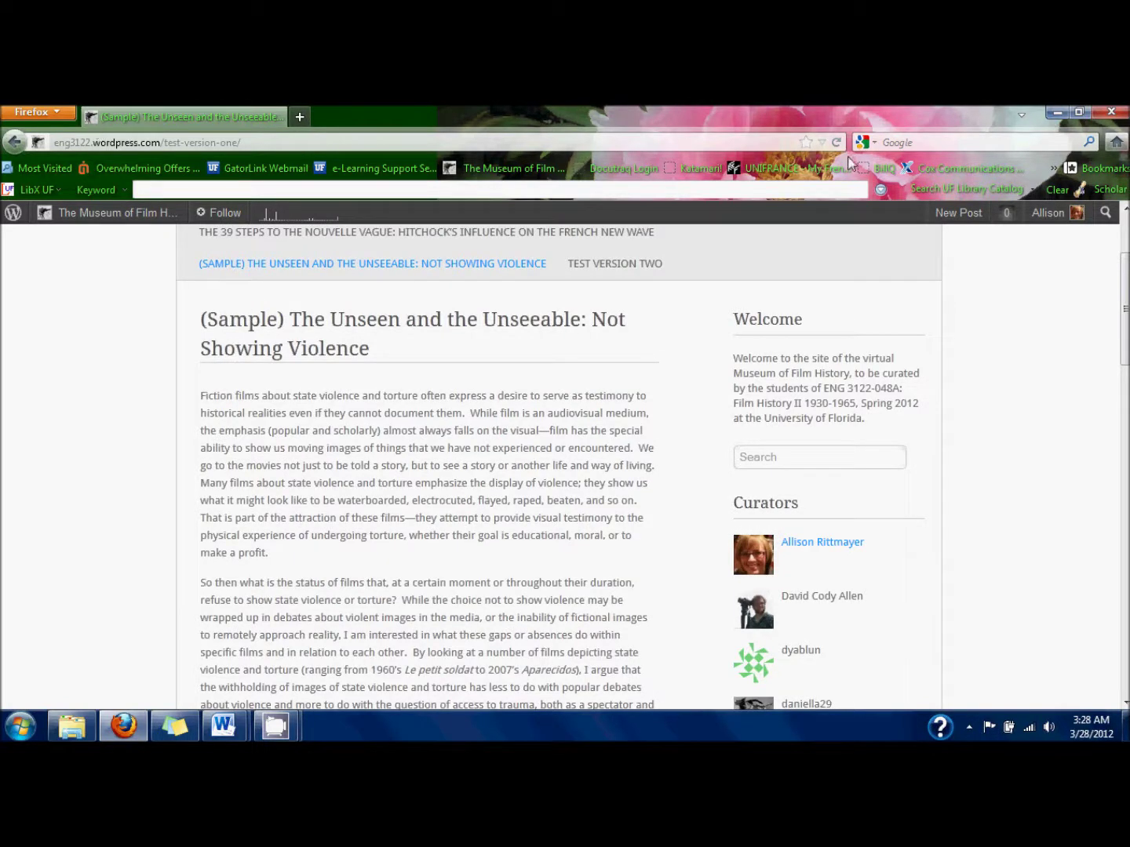
Go to the Museum of Film History dashboard and start a new page.
mouse_move(1049, 218)
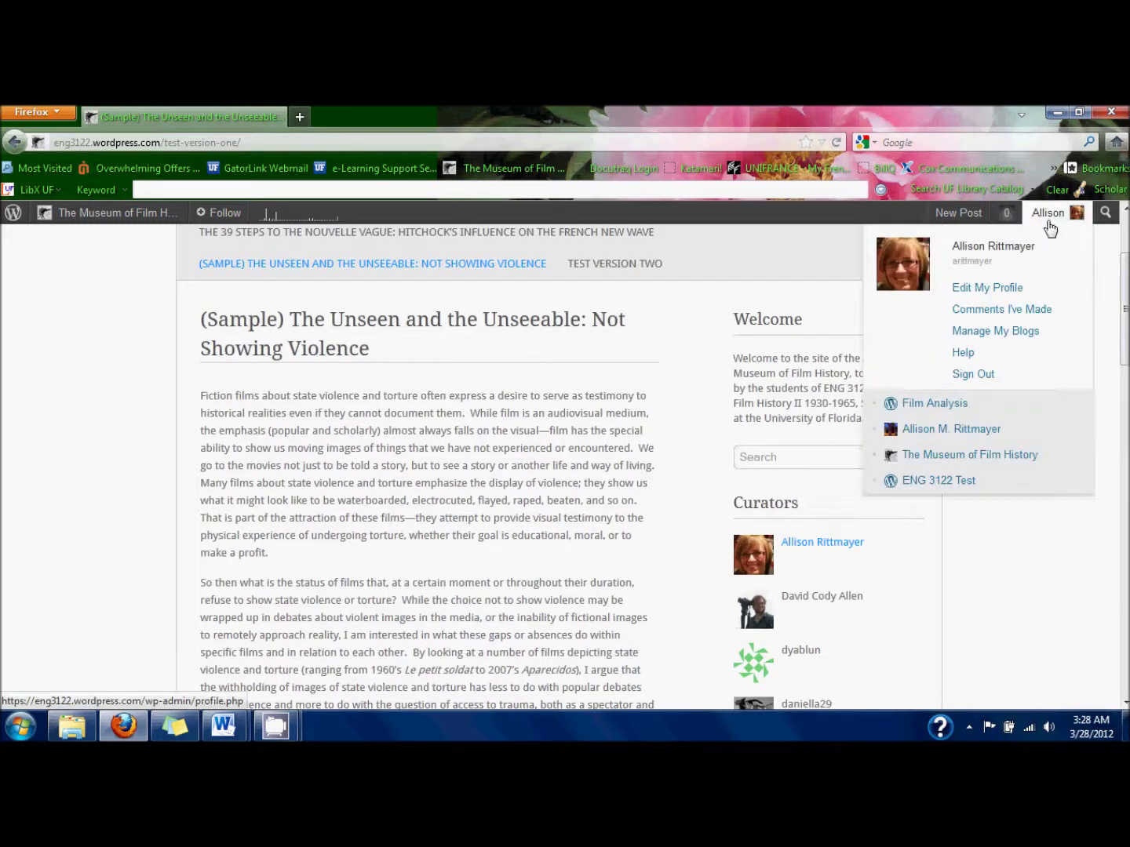
mouse_move(919, 464)
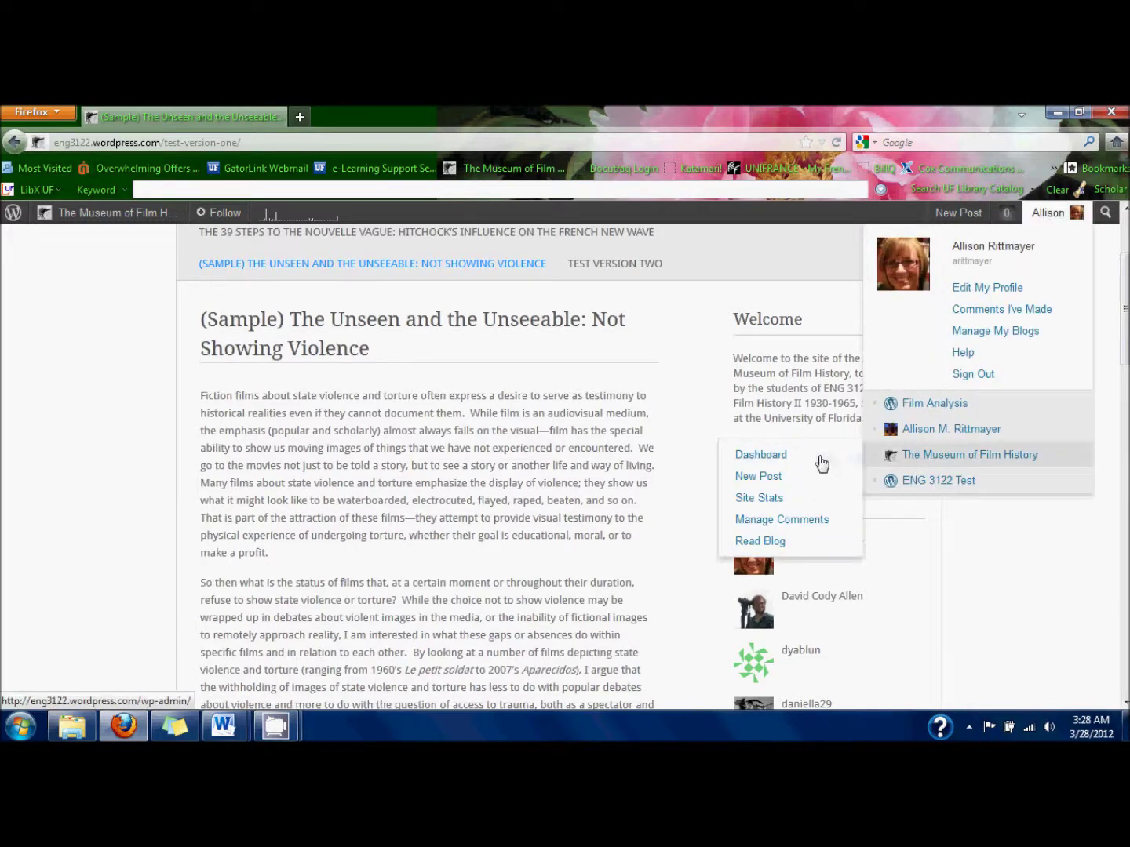
click(822, 464)
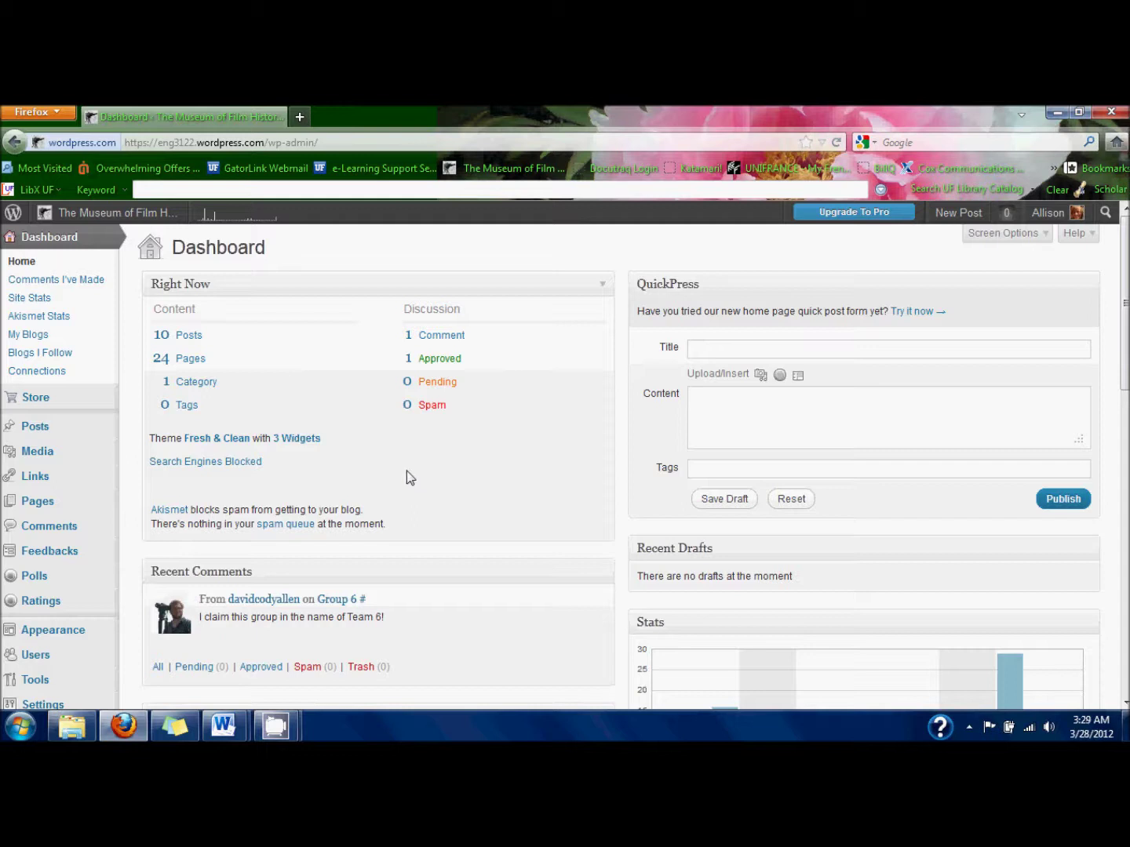
mouse_move(94, 502)
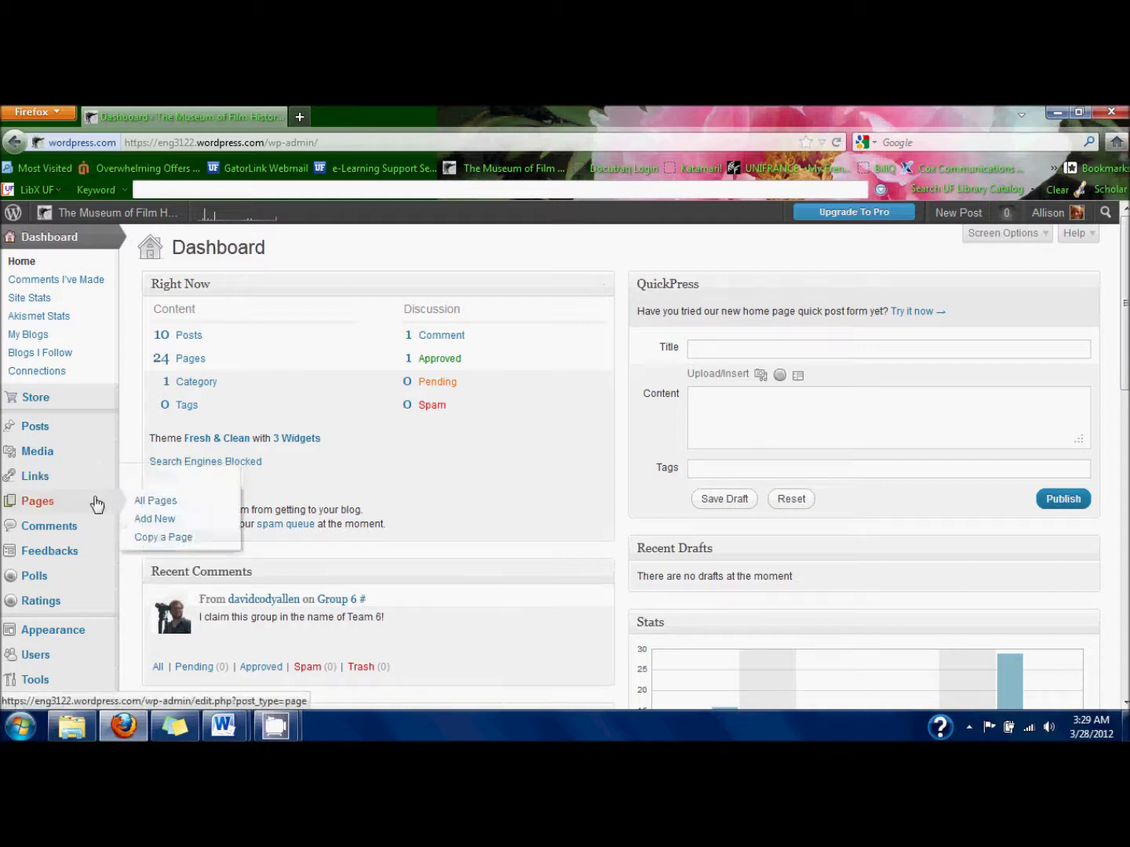
click(144, 519)
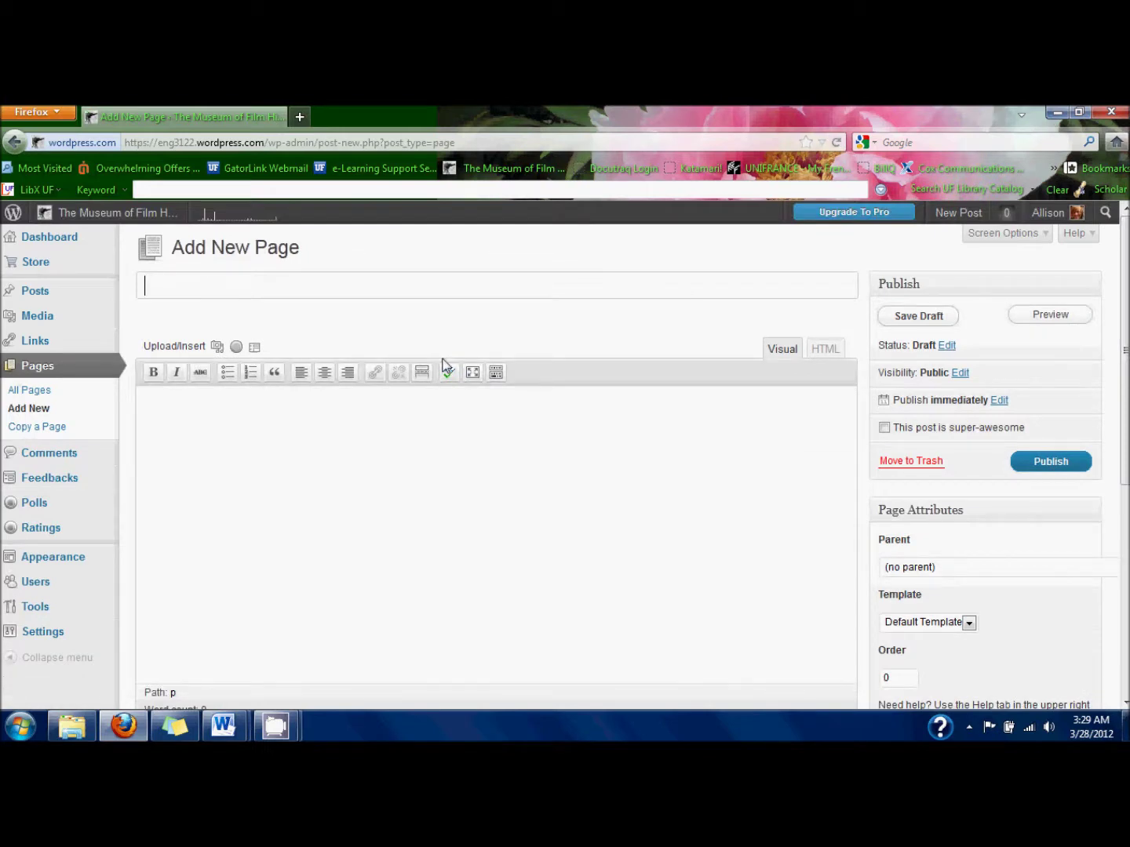
Title the new page '(Sample) Missing (1982, dir. Costa-Gavras)' and bring the CH3_Ellipsis essay forward.
text((Sample))
text(Missing)
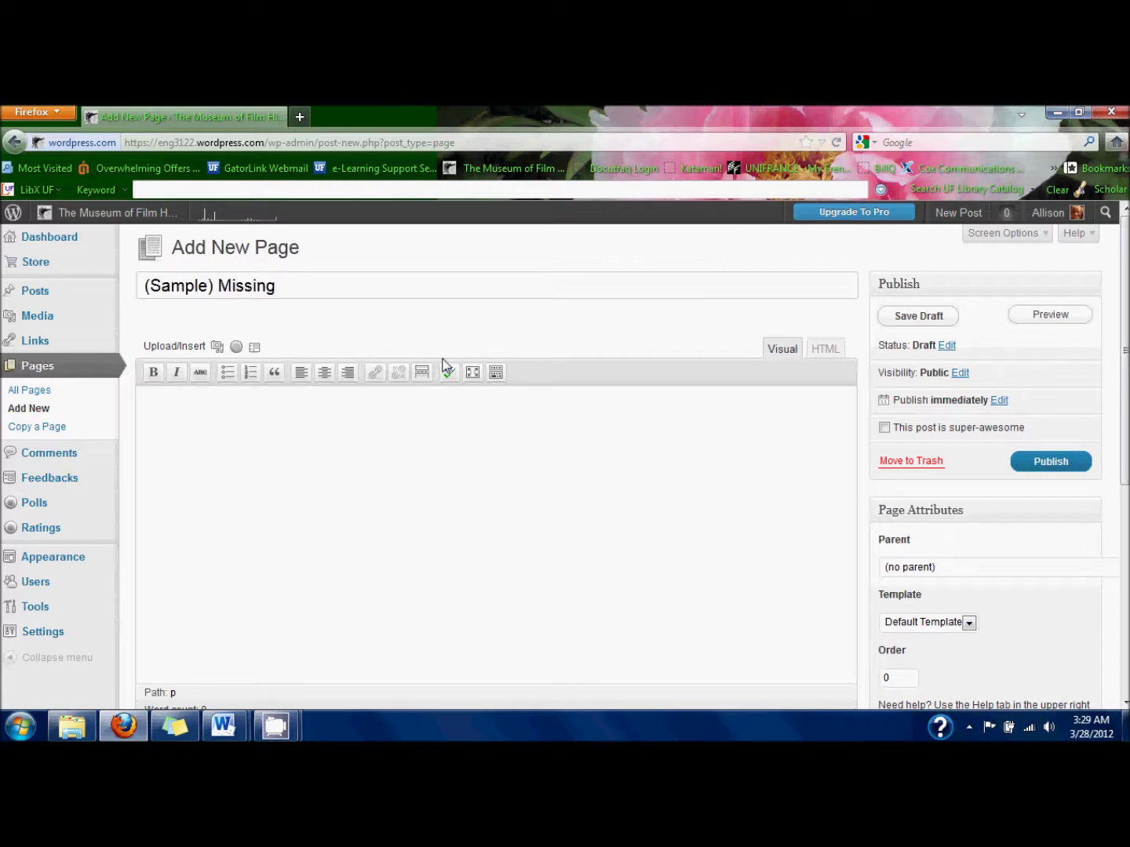
text( (1982, dir. Cos)
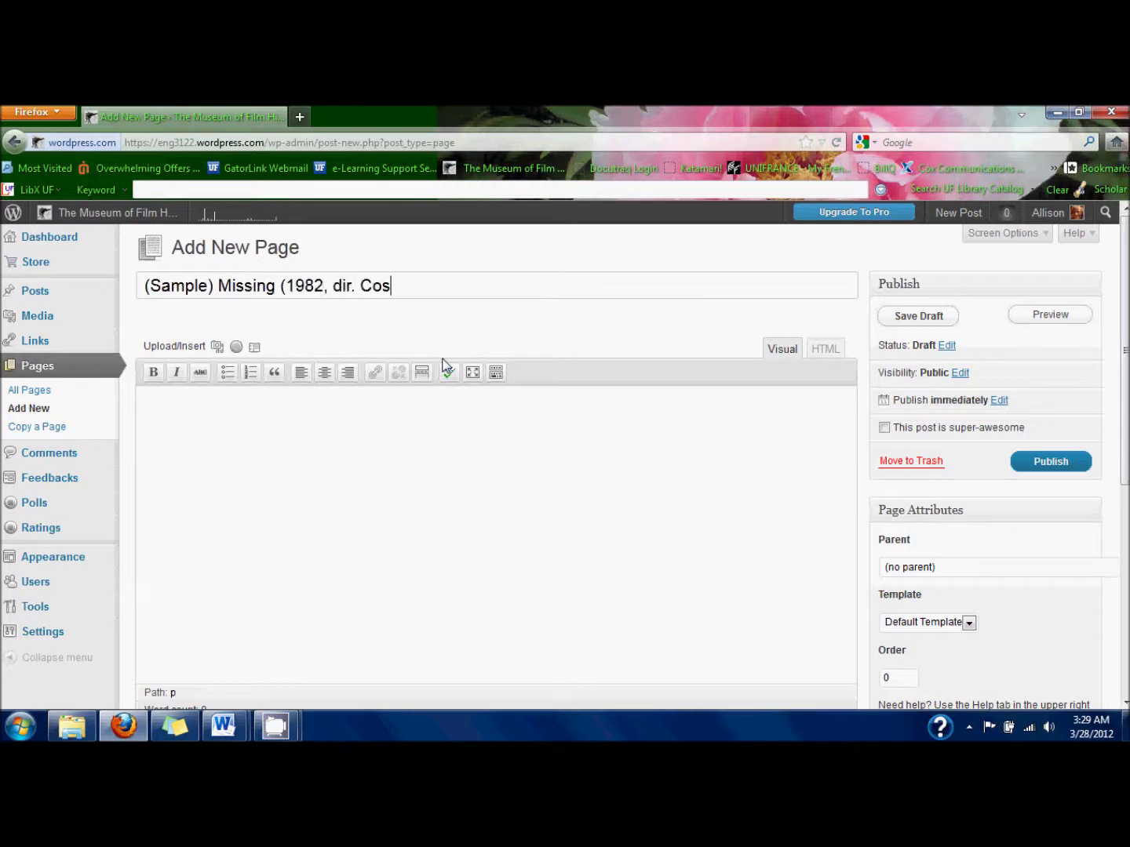
text(ta-Gavras))
click(429, 421)
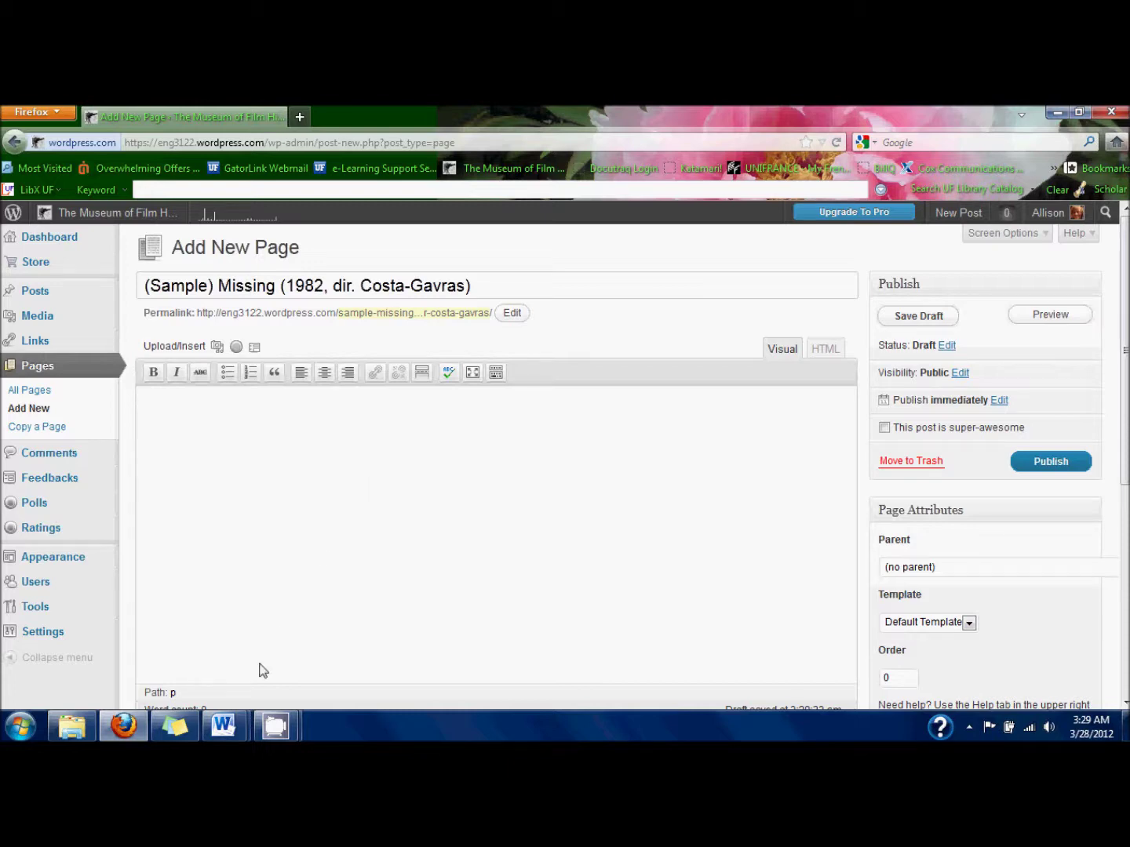
mouse_move(228, 726)
click(304, 673)
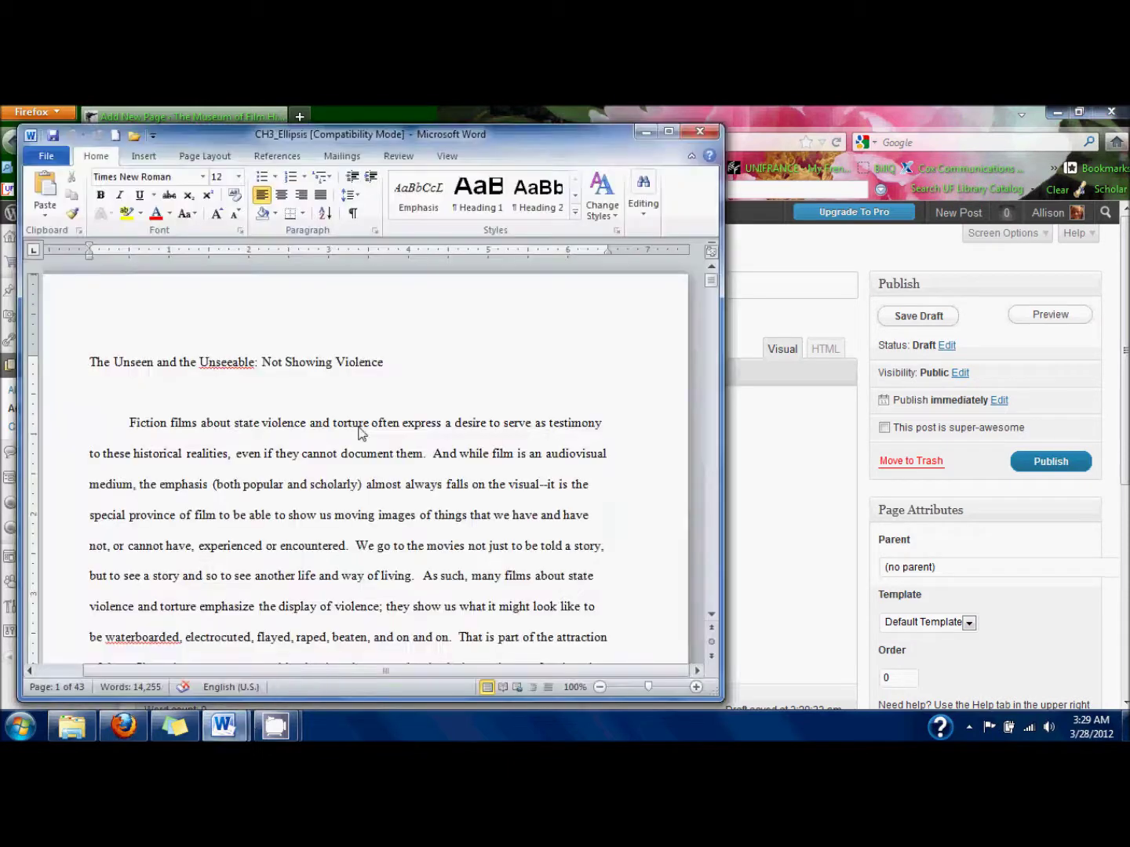
Copy the essay passage from 'The idea of cinema' to 'the details of his fate.' and minimize Word.
scroll(360, 434, down, 10)
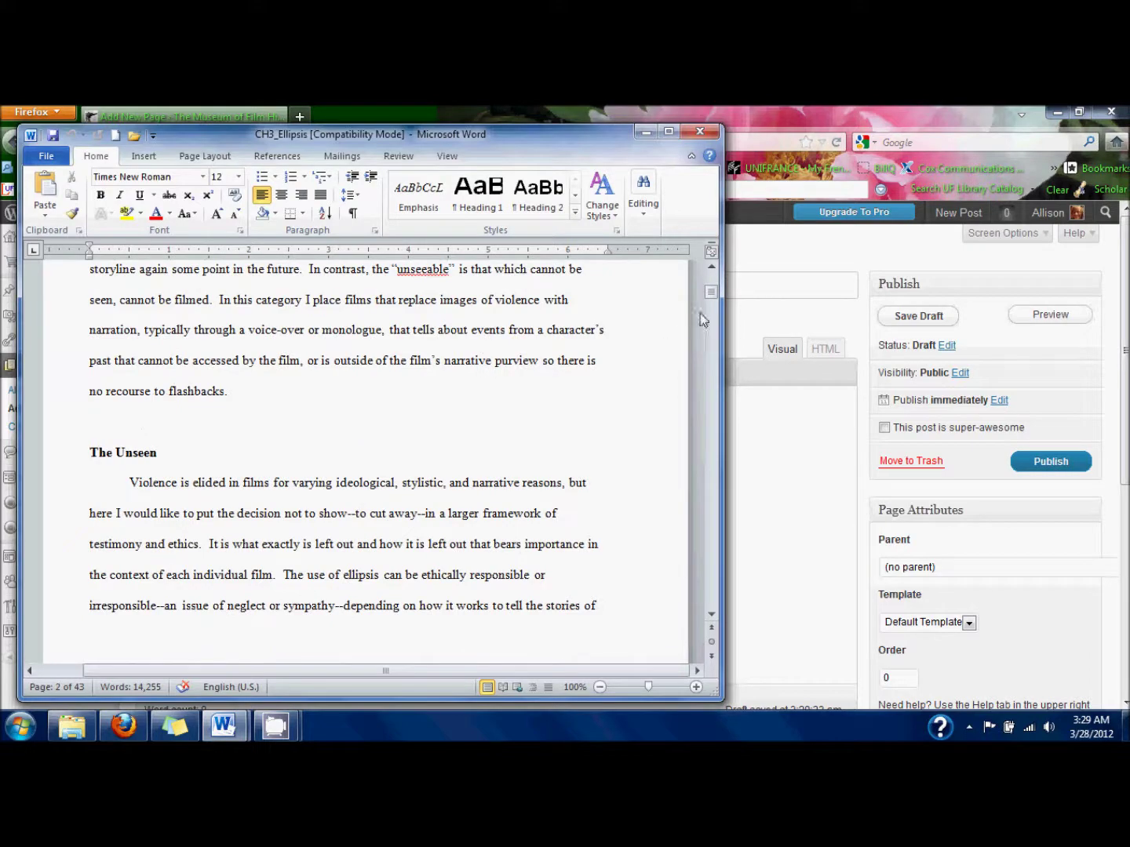
drag(717, 295, 723, 348)
click(103, 464)
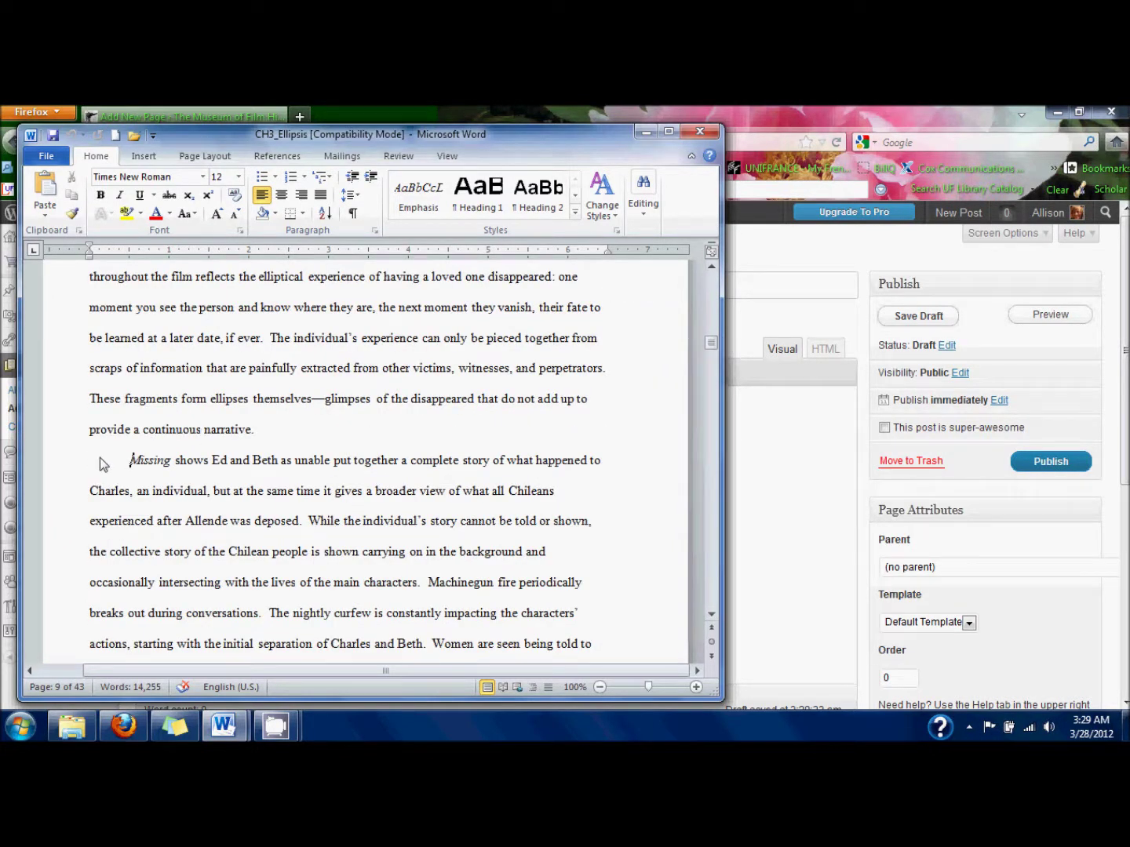
scroll(100, 464, up, 1)
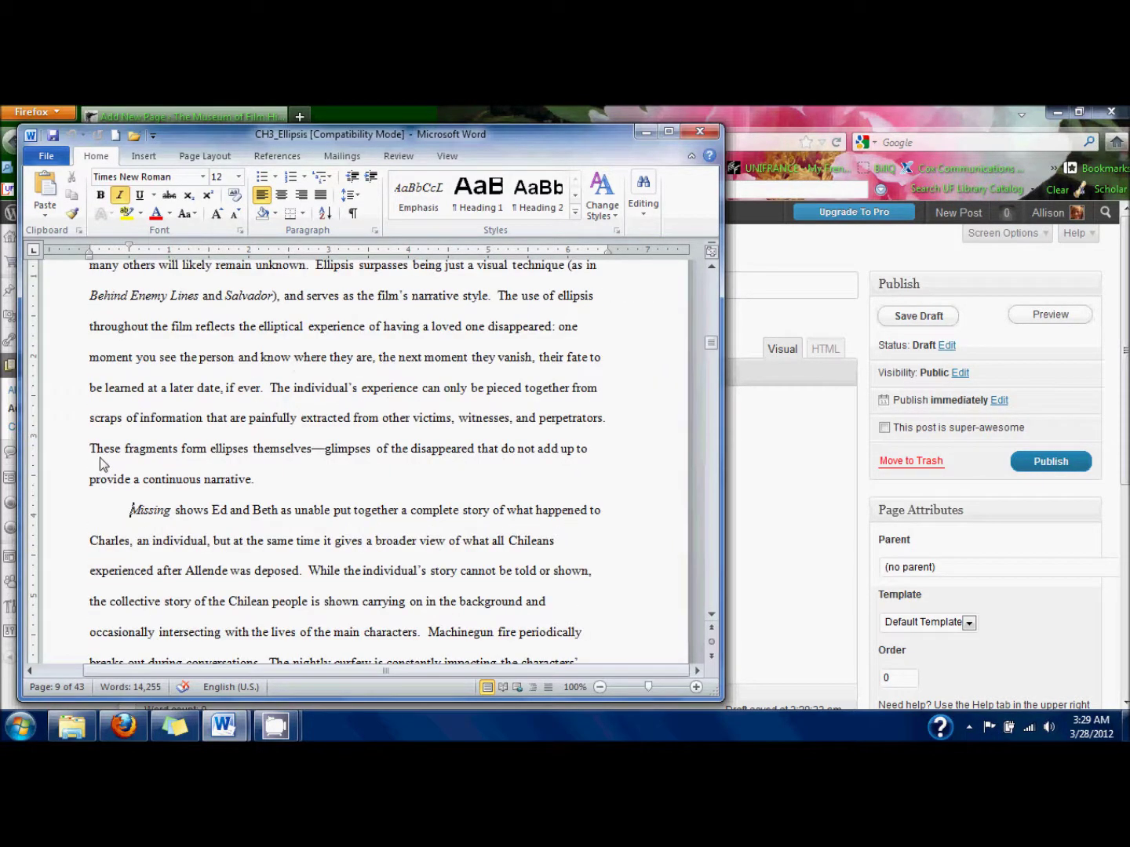
scroll(101, 464, up, 3)
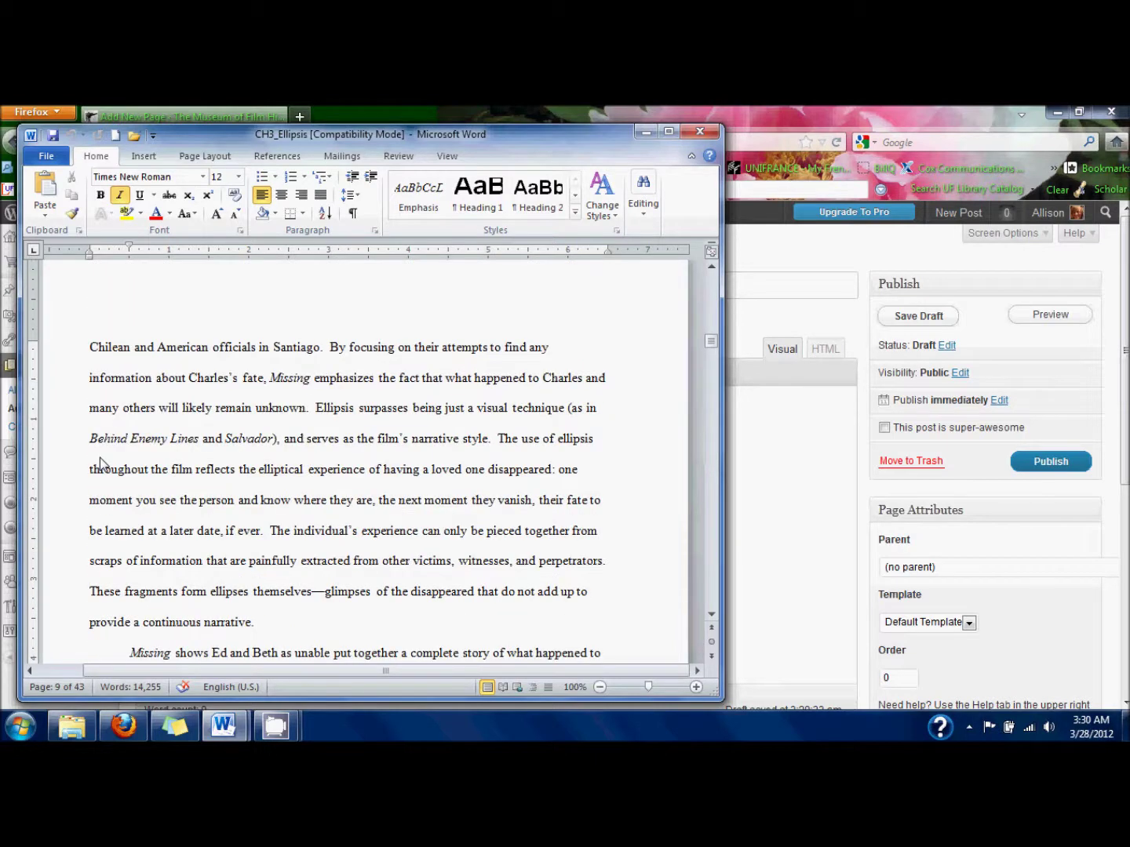
scroll(100, 464, up, 11)
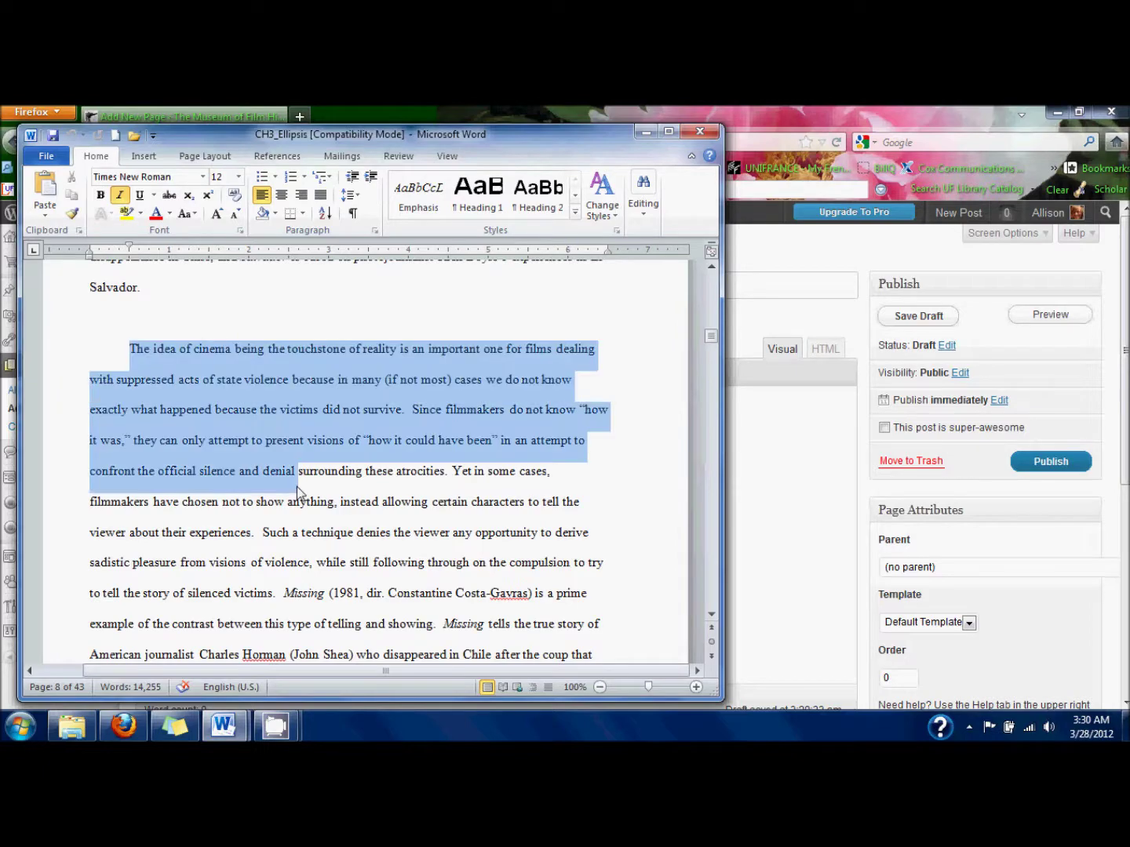
drag(298, 492, 551, 505)
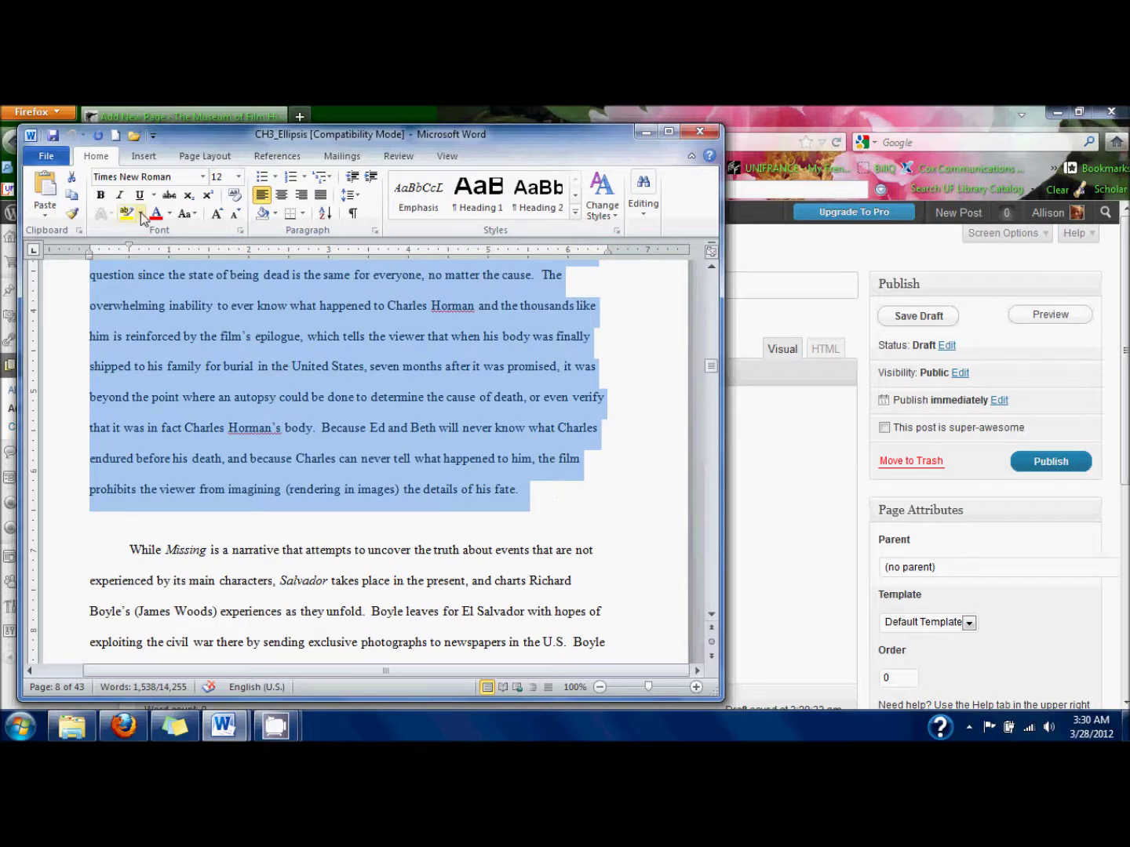
right_click(167, 292)
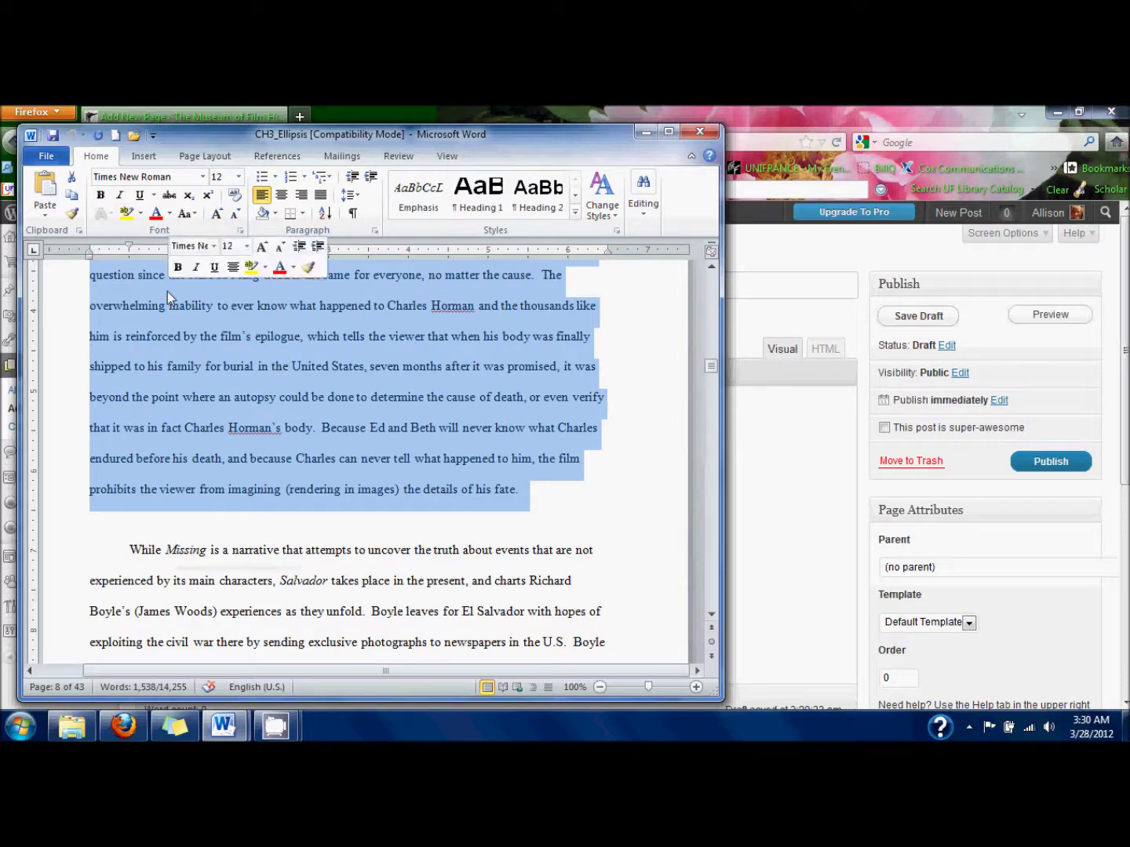
click(186, 321)
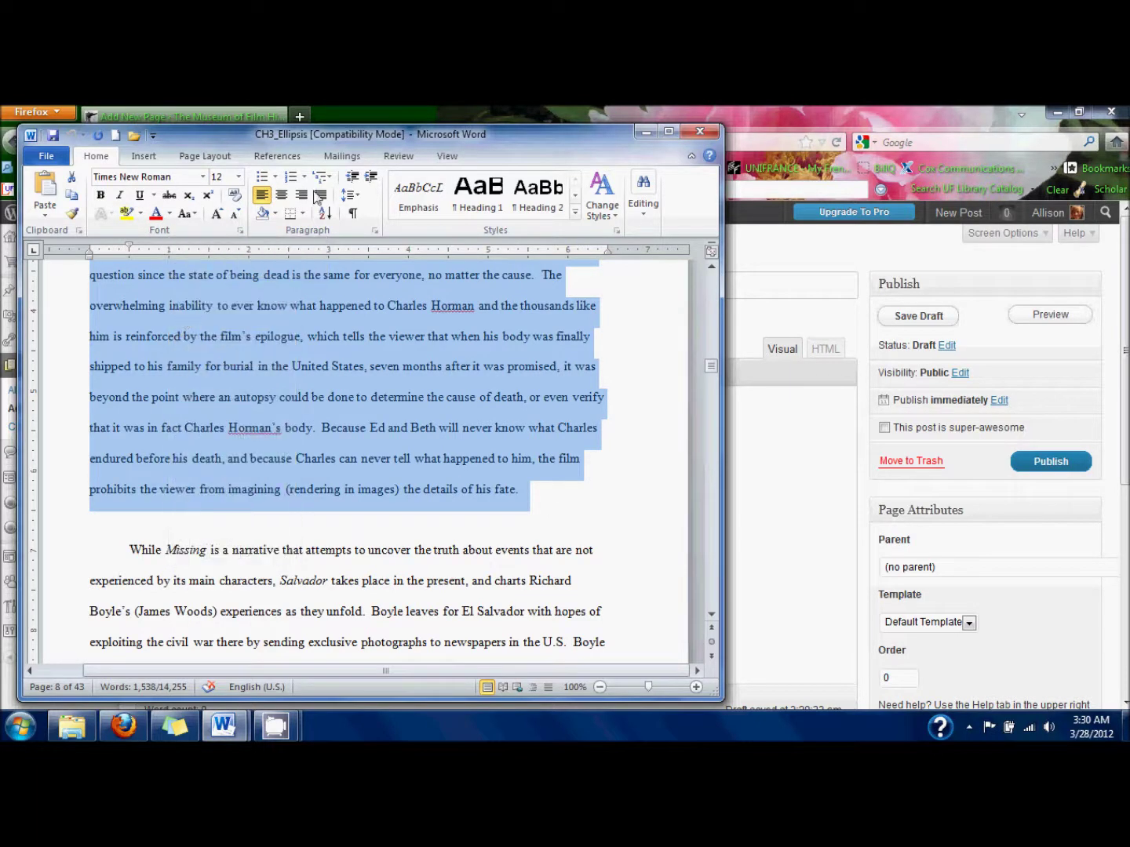
click(644, 135)
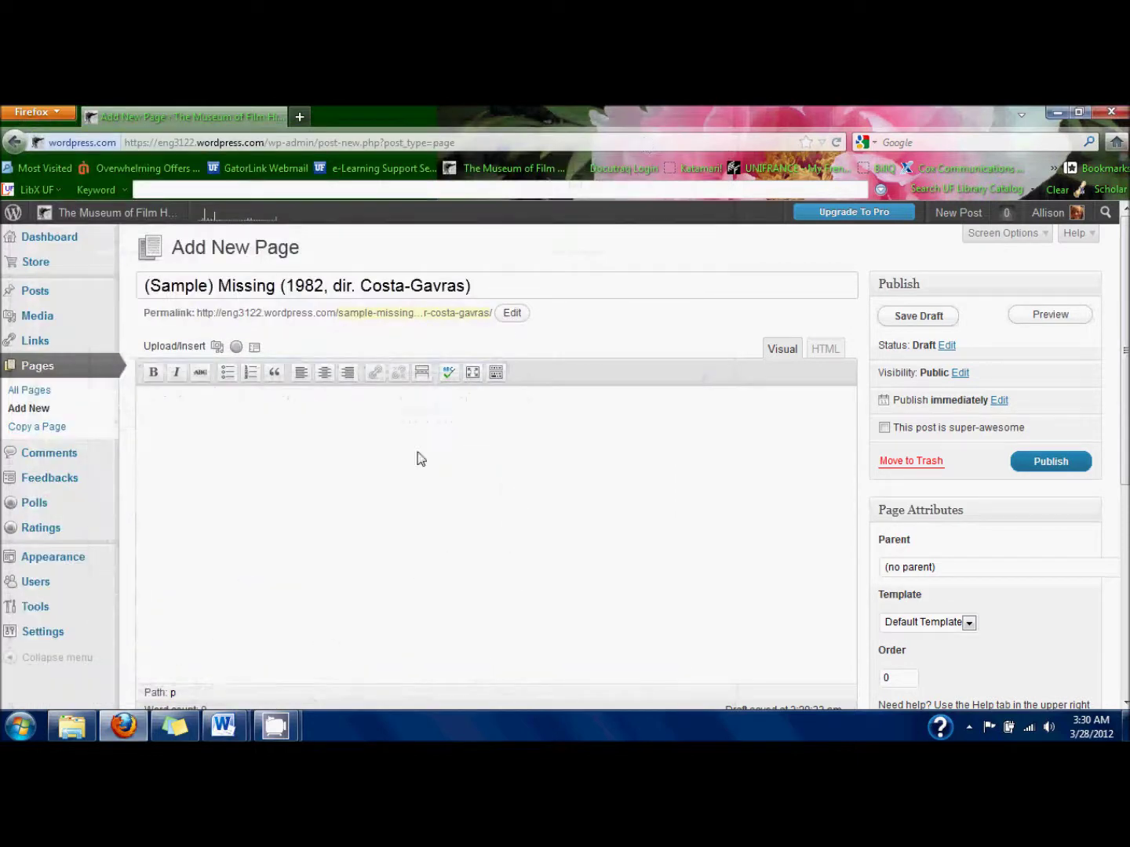
Paste the copied Missing essay passage into the new page's body.
right_click(405, 468)
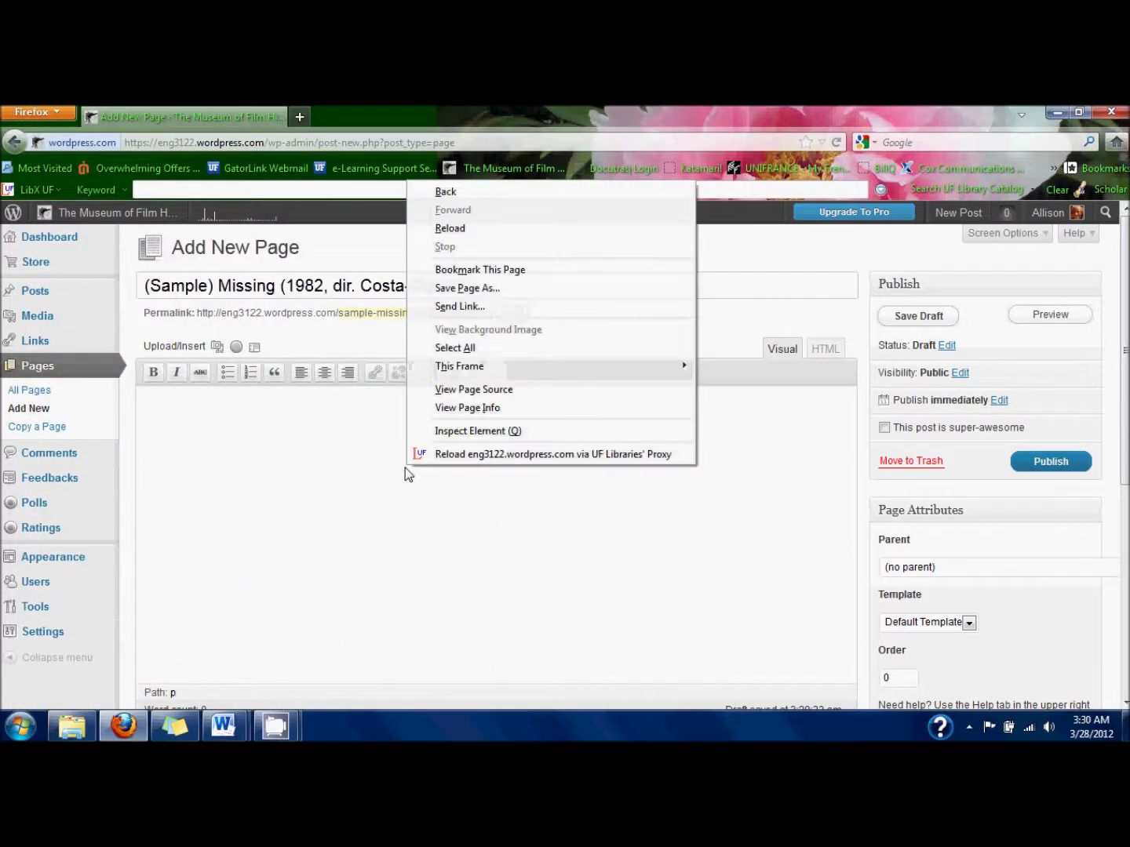
click(280, 487)
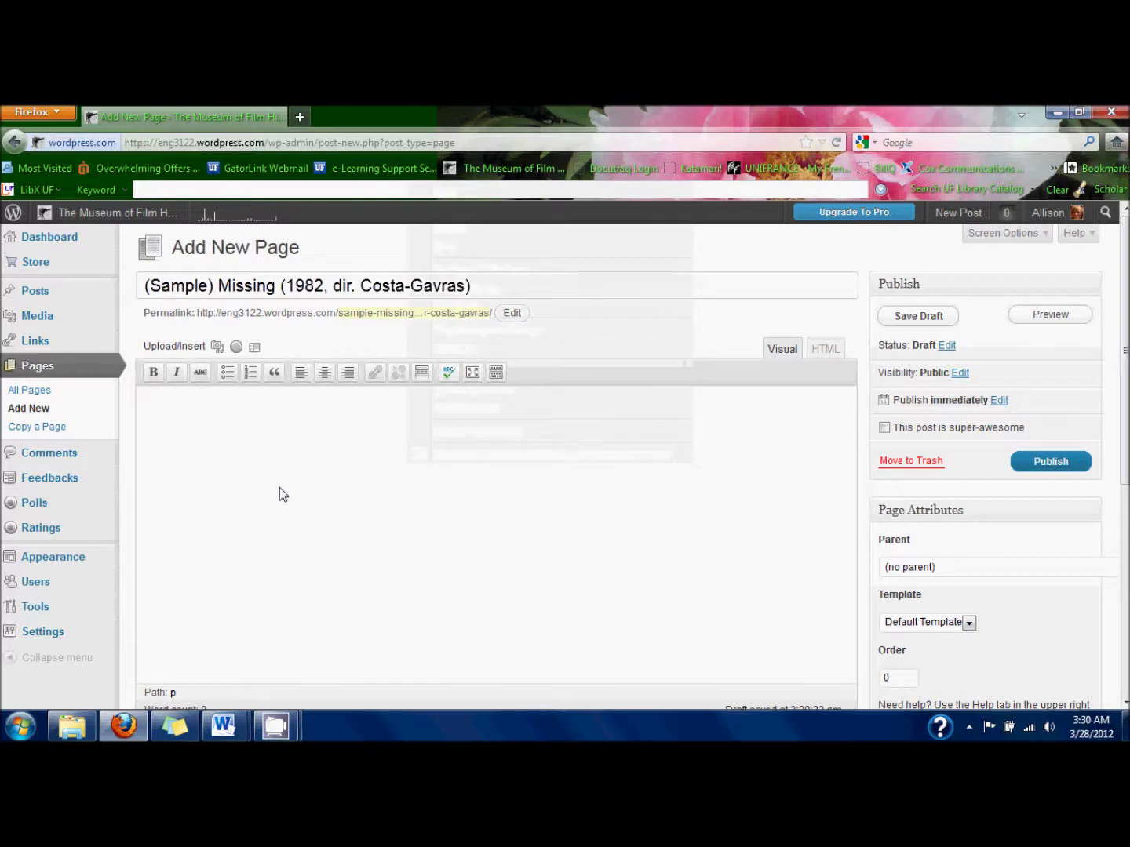
key(ctrl+v)
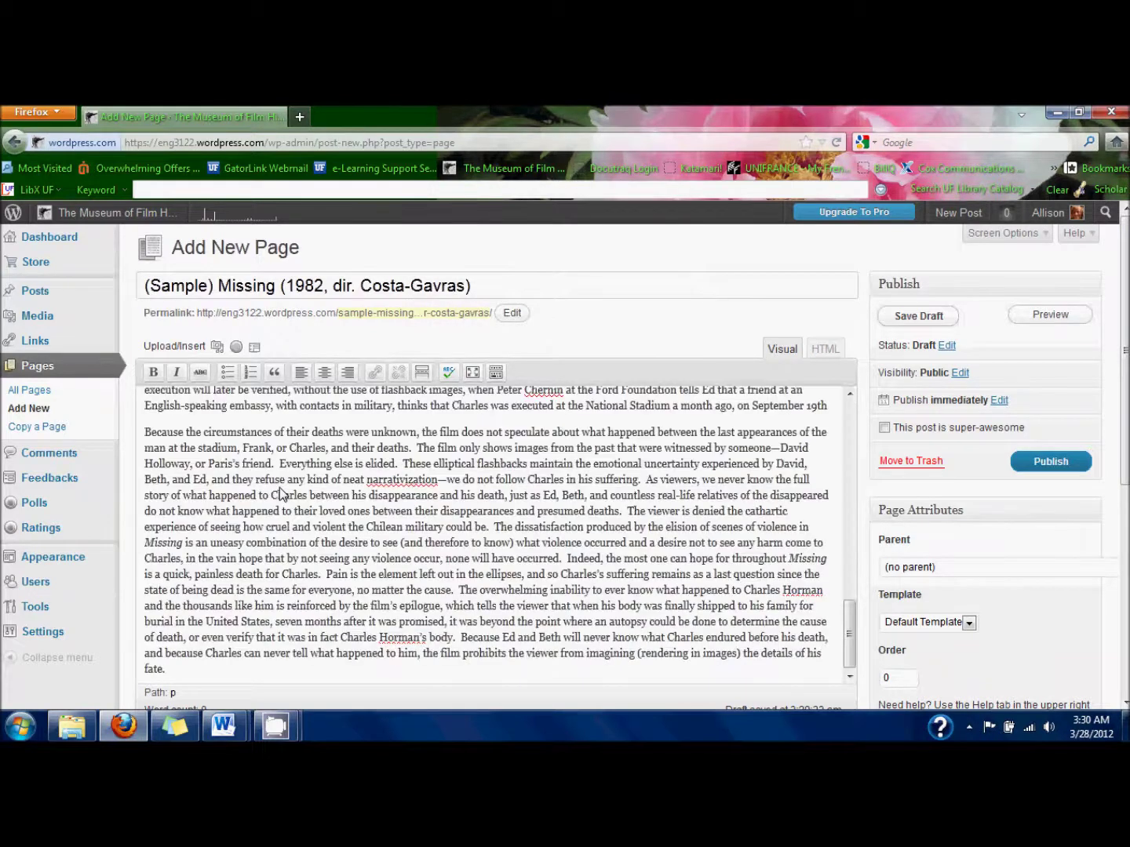
scroll(278, 487, up, 4)
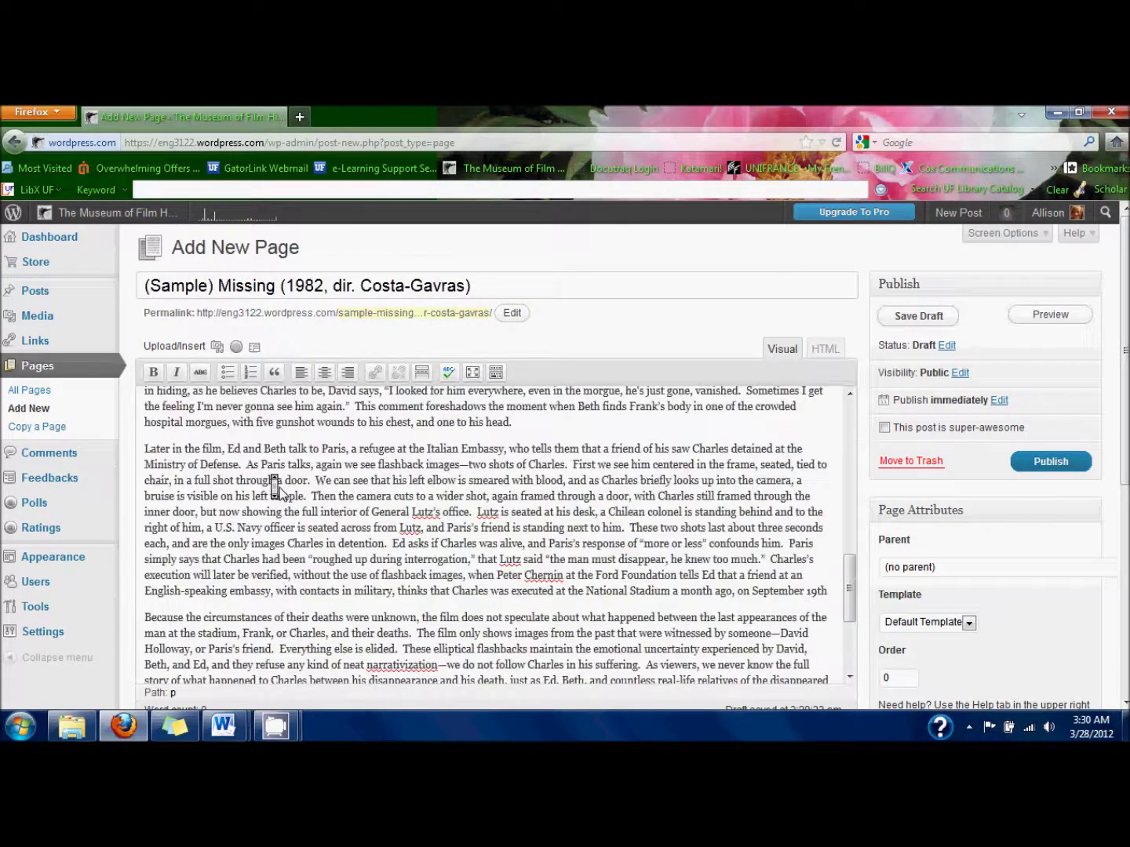
scroll(279, 487, up, 3)
scroll(279, 487, down, 7)
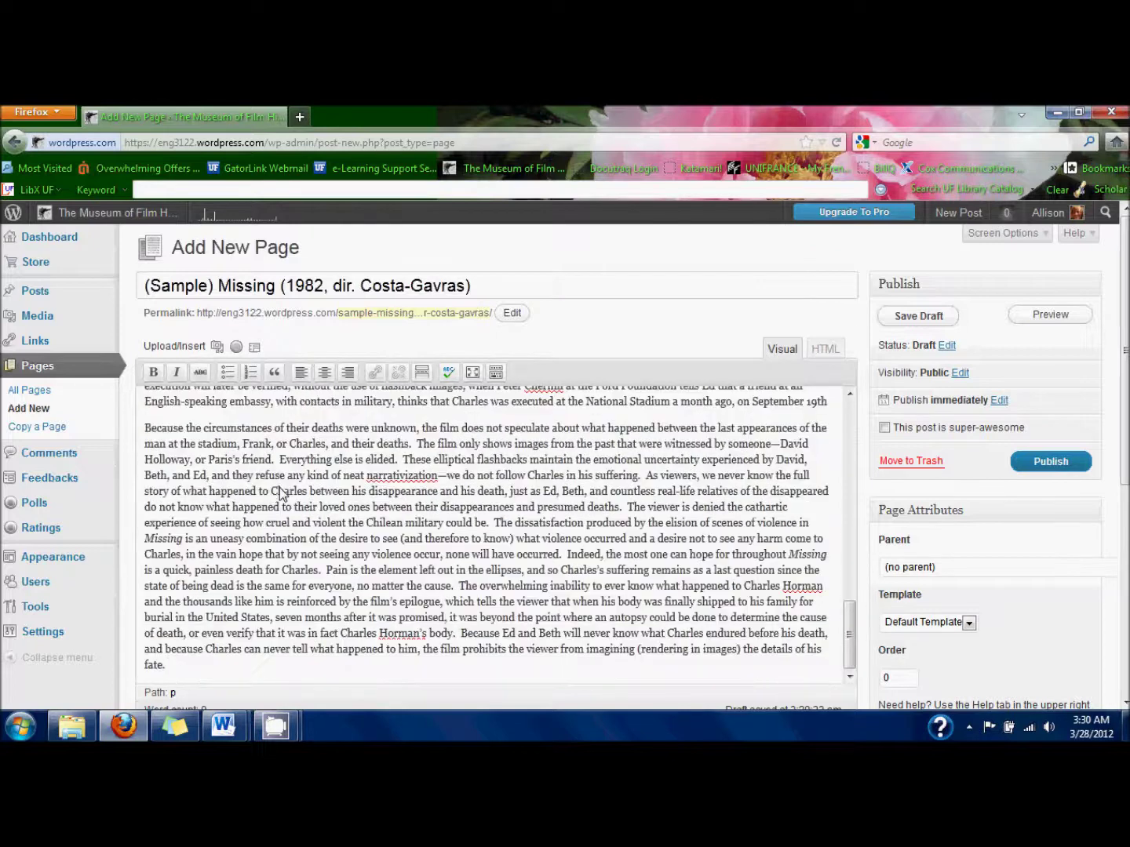
Add a Curator line with the curator's name after the essay's last sentence.
key(Return)
key(Return)
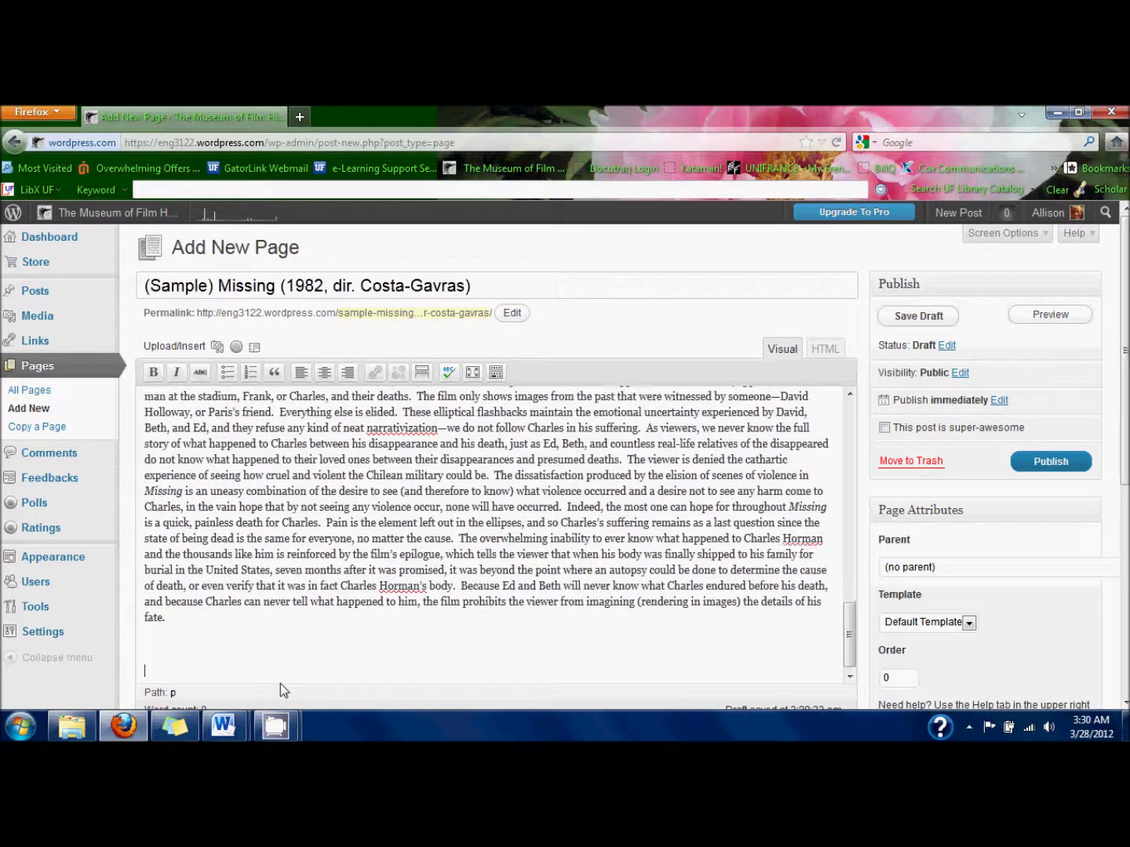
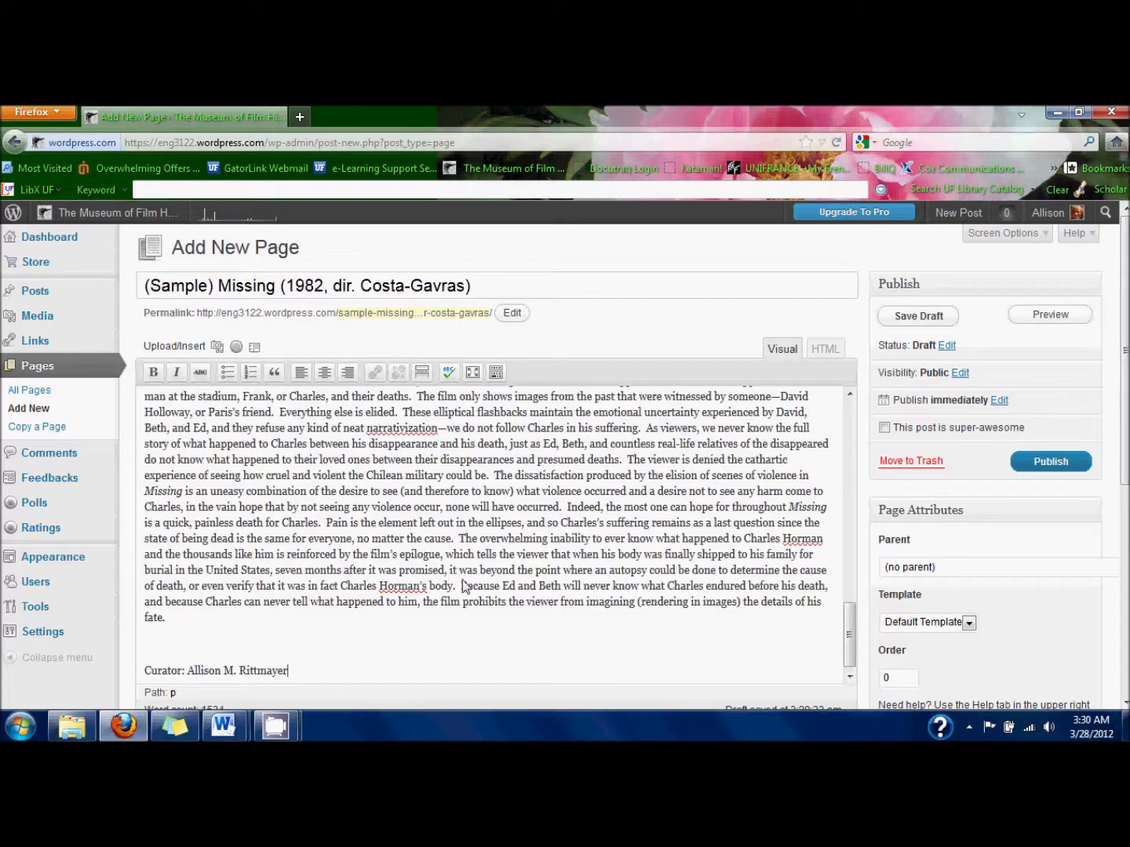
scroll(459, 581, up, 4)
scroll(459, 581, up, 5)
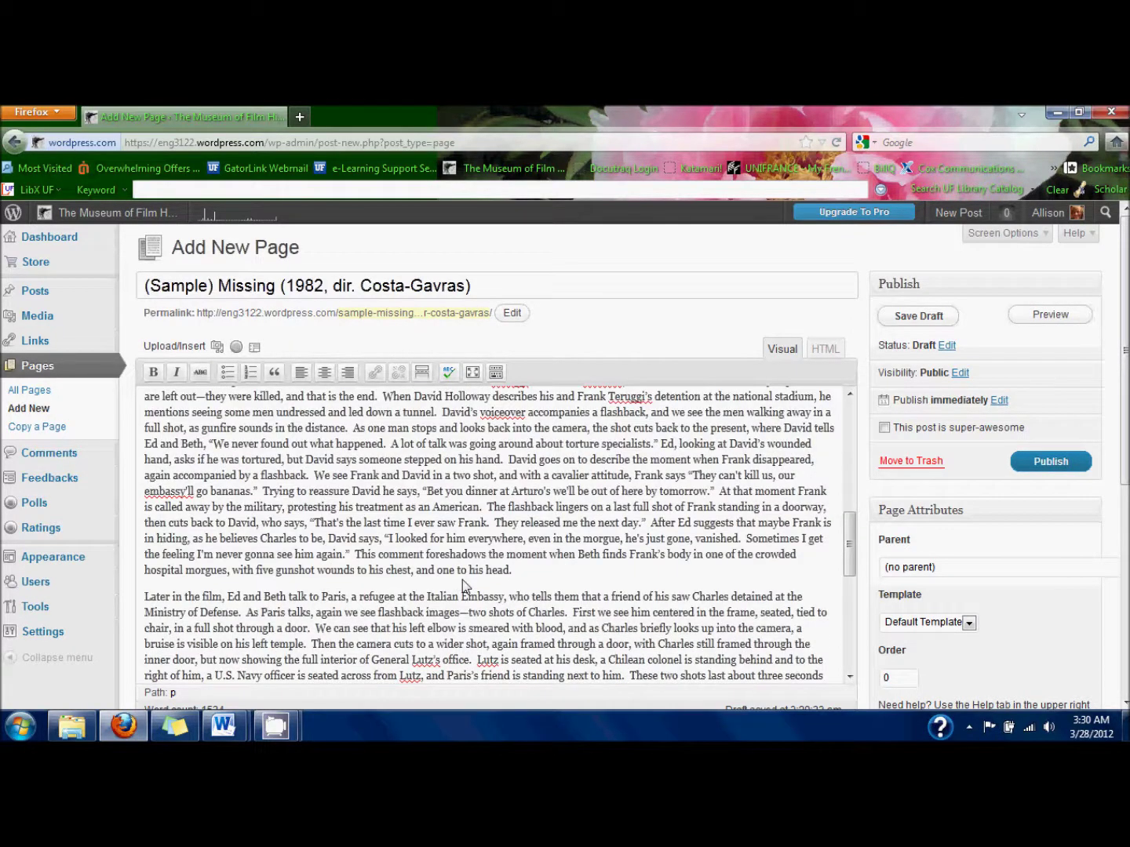
scroll(462, 582, up, 2)
scroll(462, 582, up, 8)
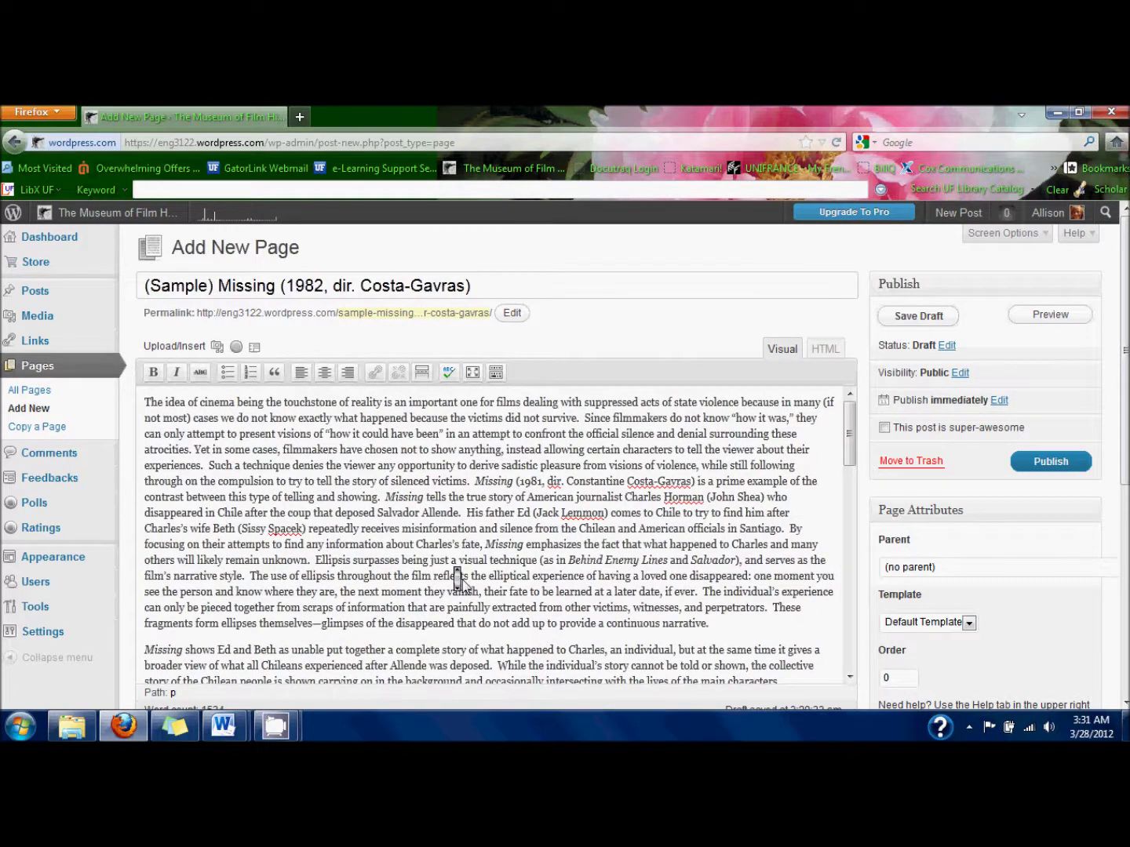
scroll(463, 585, down, 4)
scroll(462, 587, down, 2)
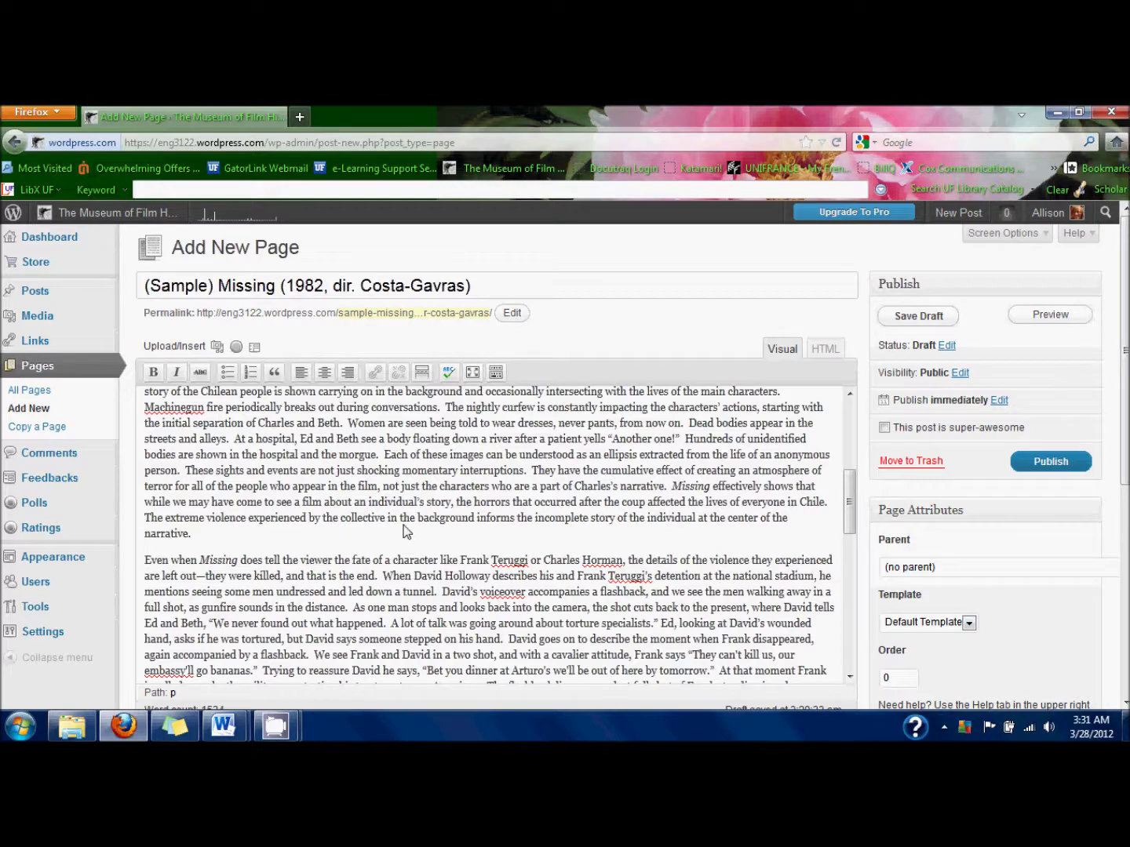
scroll(406, 532, down, 8)
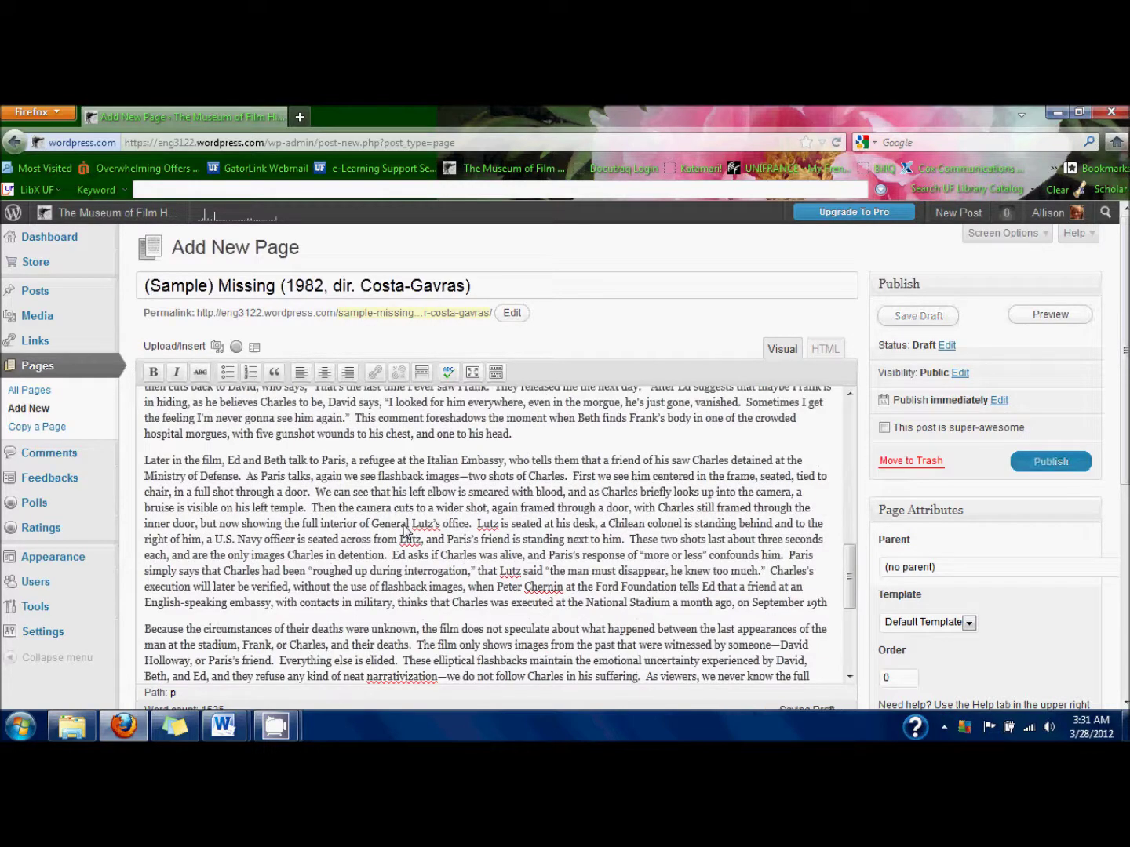
scroll(406, 533, down, 2)
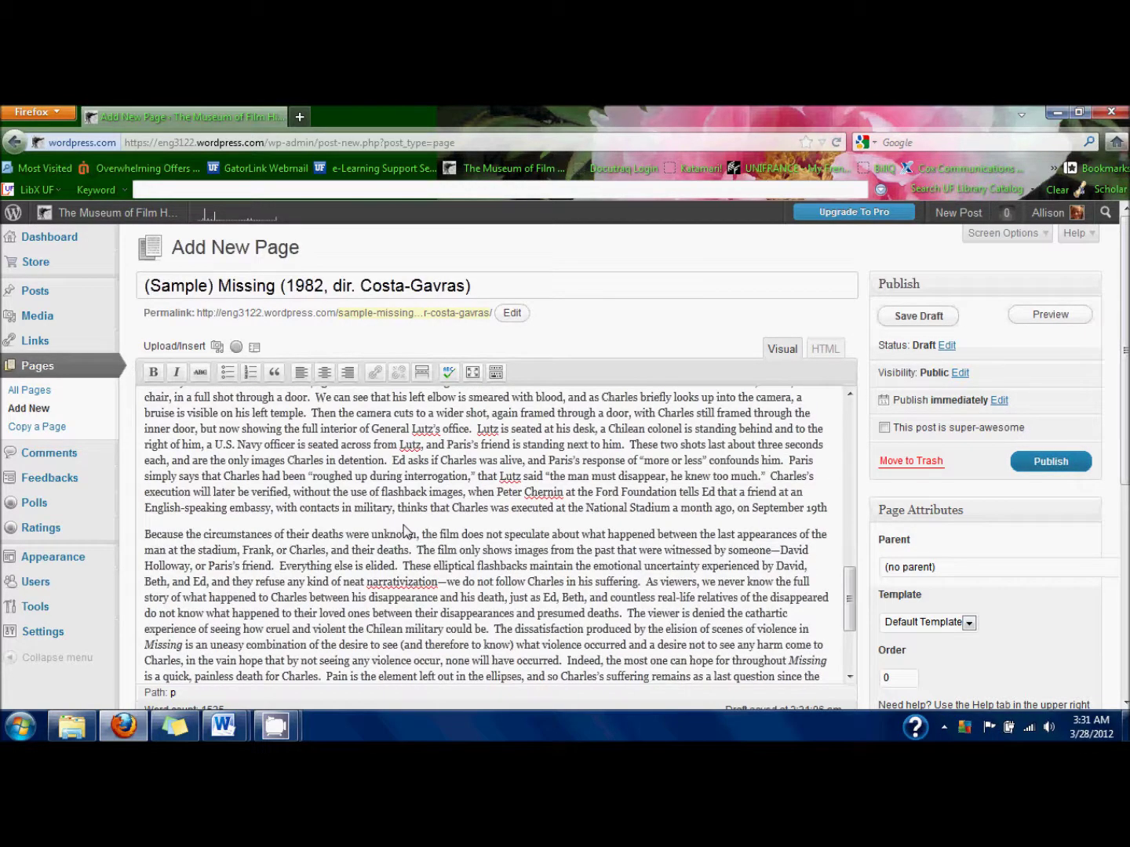
scroll(406, 533, down, 2)
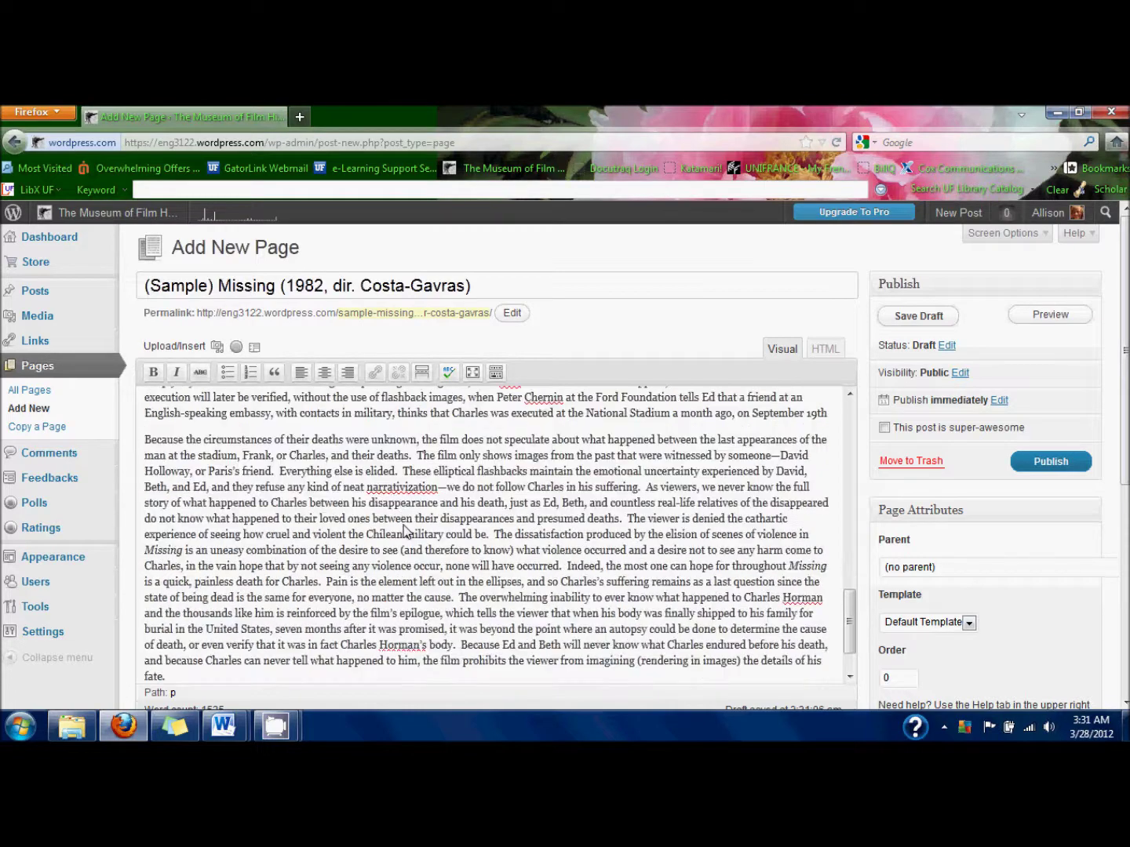
scroll(406, 532, up, 4)
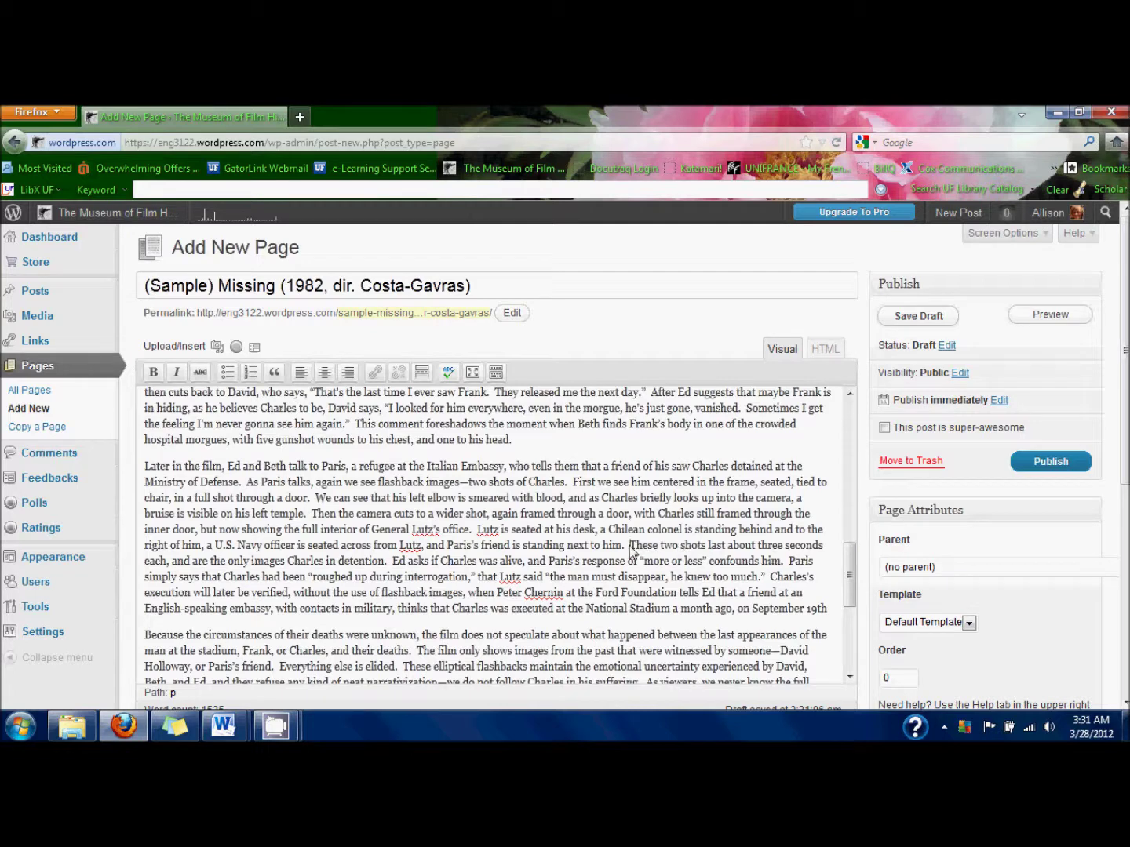
key(Return)
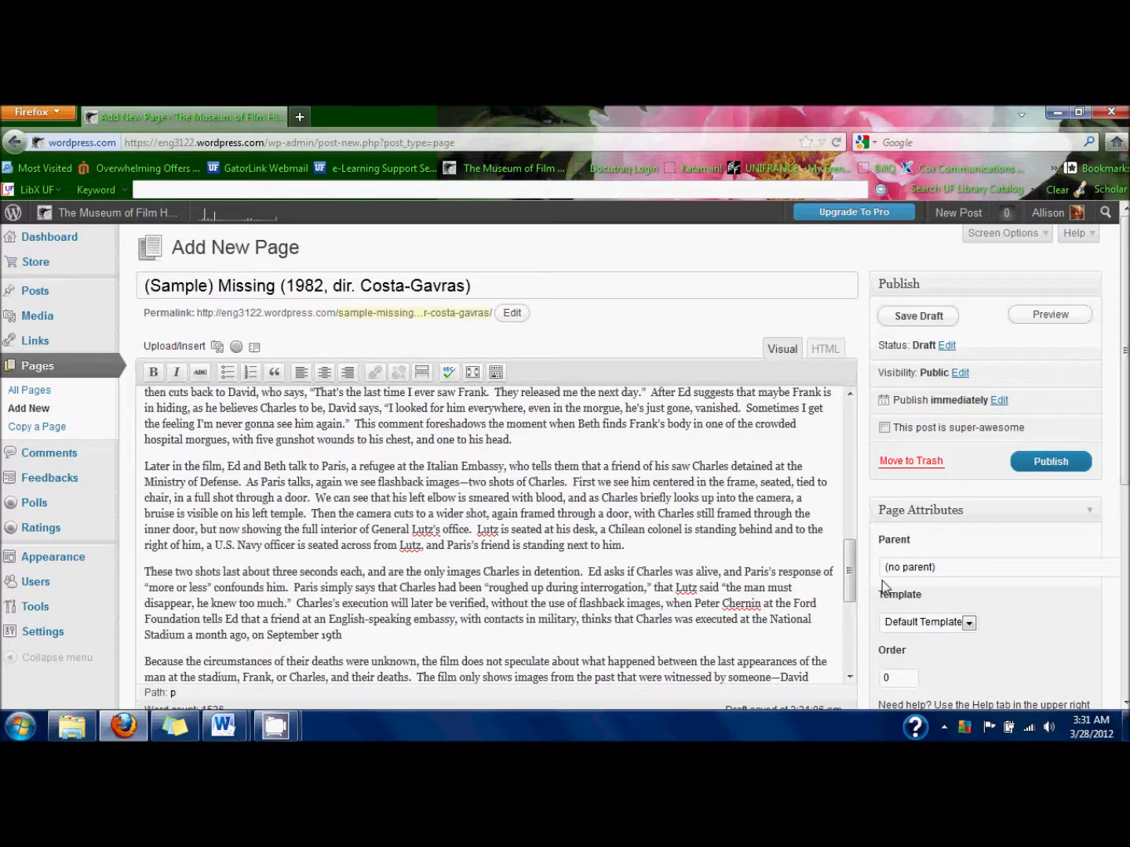
Add a 'See clip:' line with the pasted clip address above 'These two shots', then select the address.
key(Up)
key(Return)
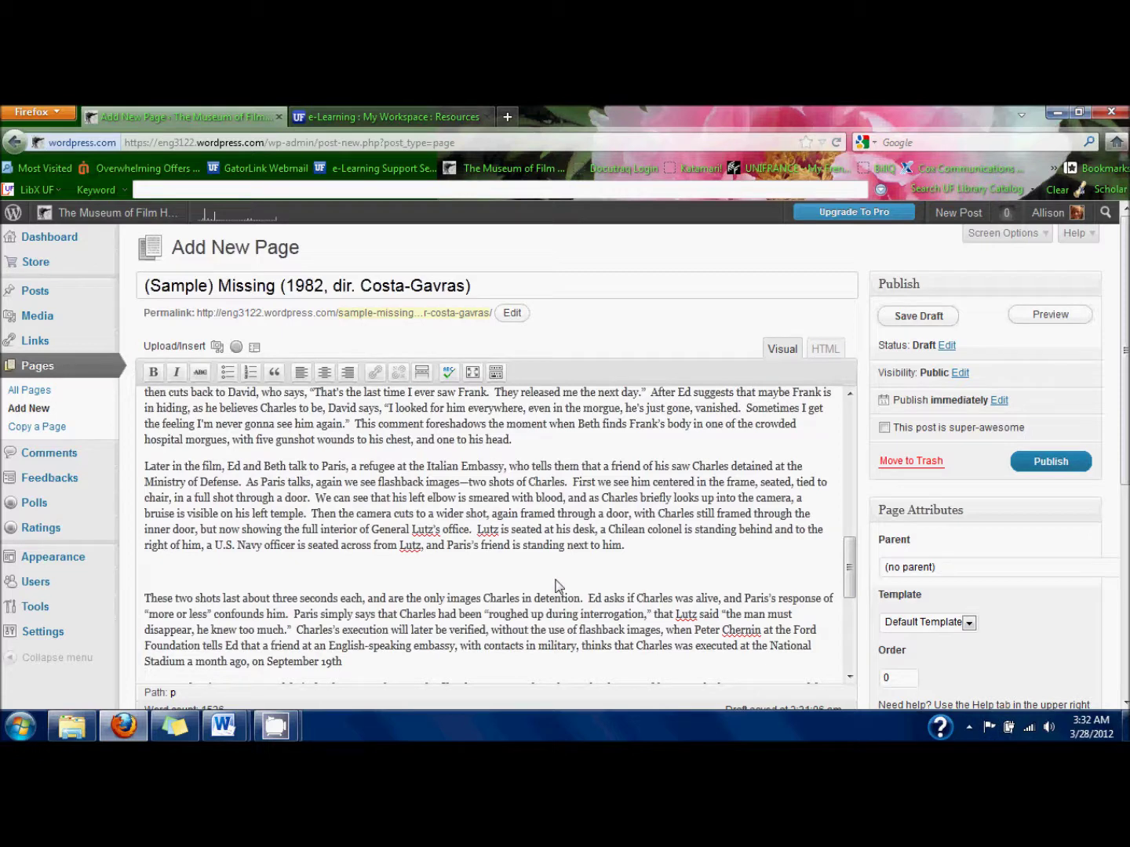
text(See clip)
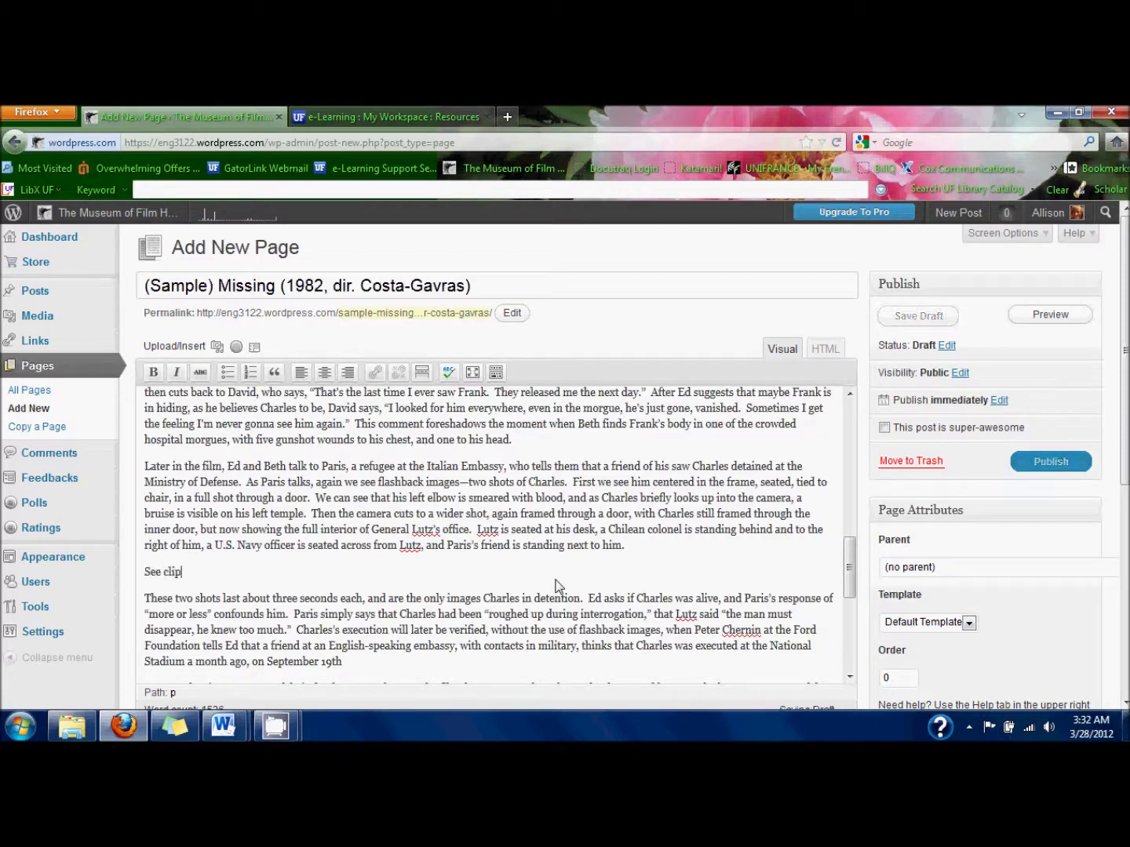
text(:)
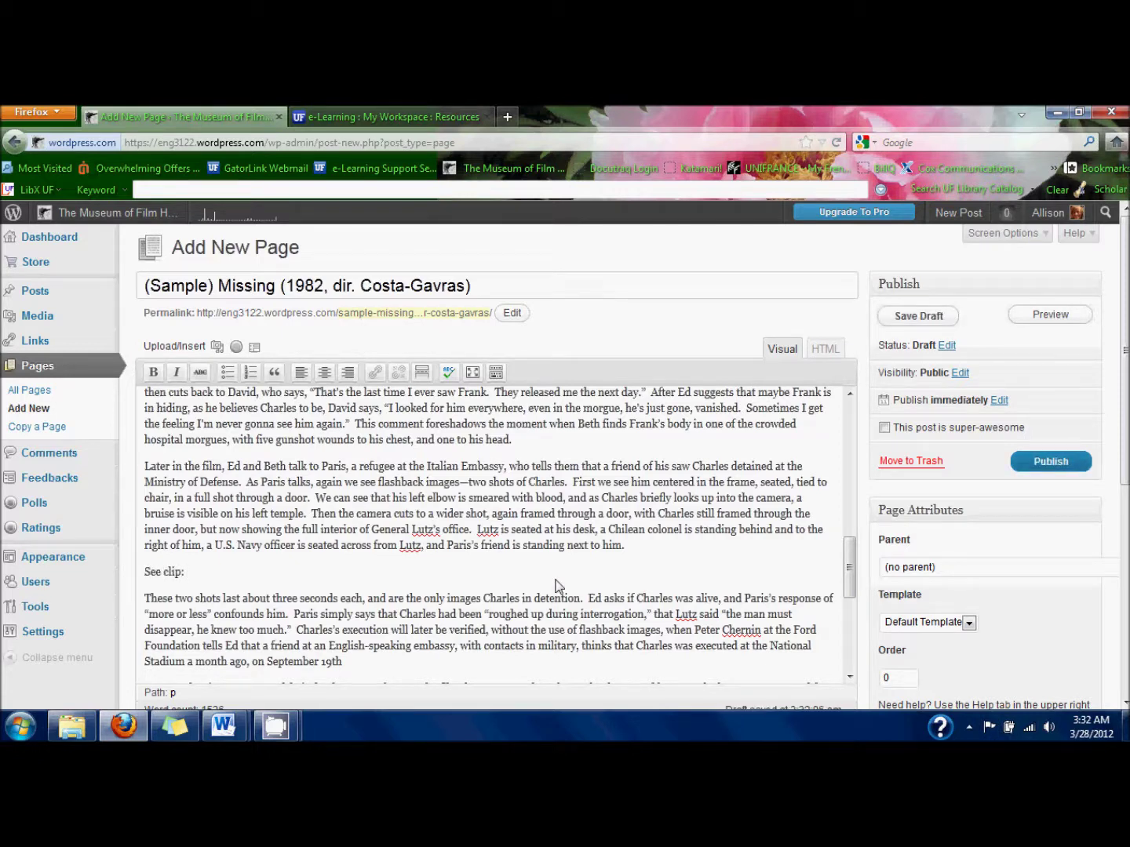
key(ctrl+v)
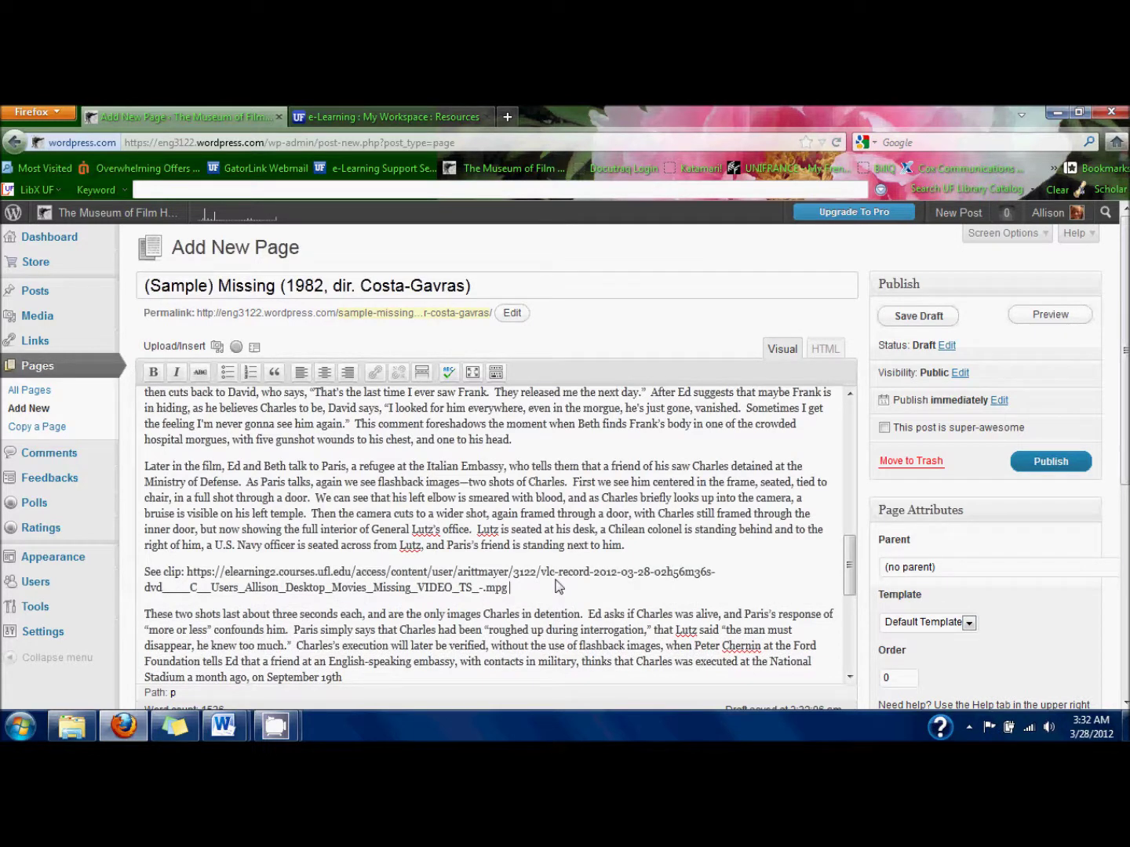
shift+click(188, 572)
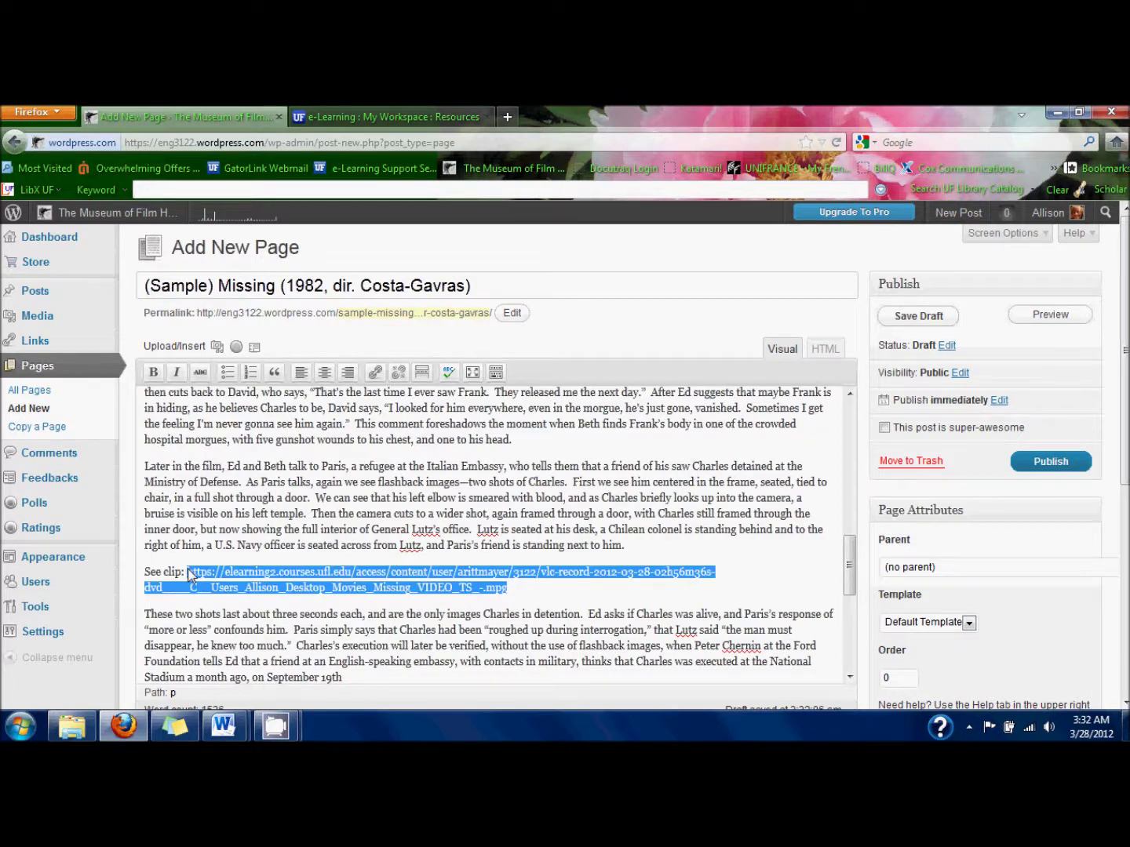
Link the selected address to the Missing video file with the title 'Charles in General Lutz's office'.
click(376, 370)
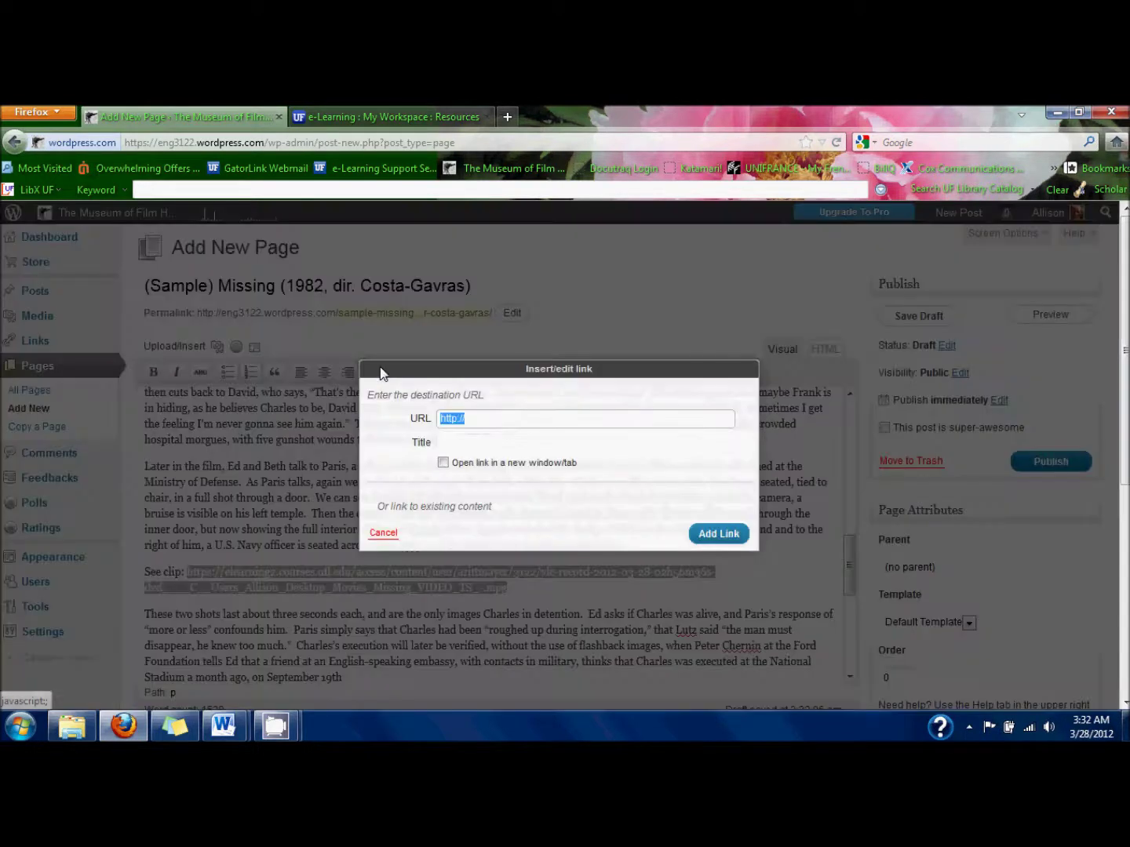
key(ctrl+v)
key(Tab)
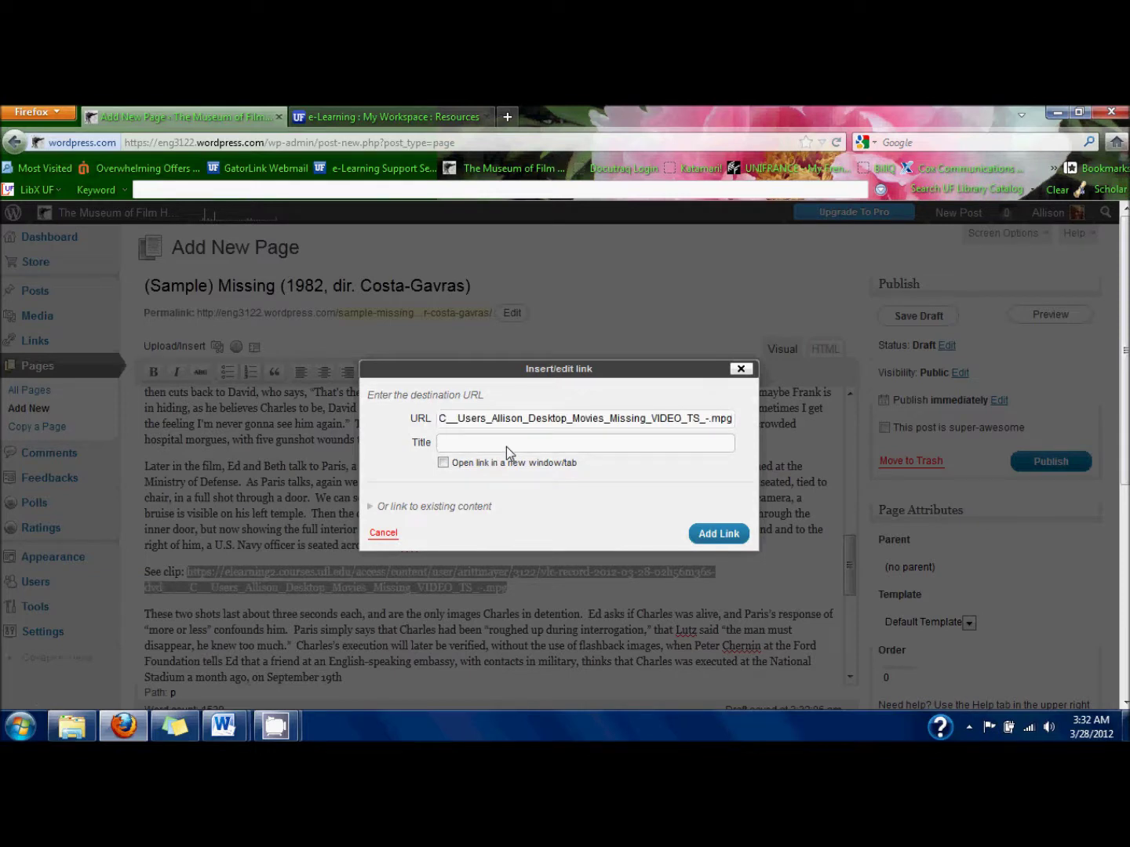
text(Charles in General Lutz)
key(BackSpace)
text(z's Of)
key(BackSpace)
key(BackSpace)
text(office)
click(698, 535)
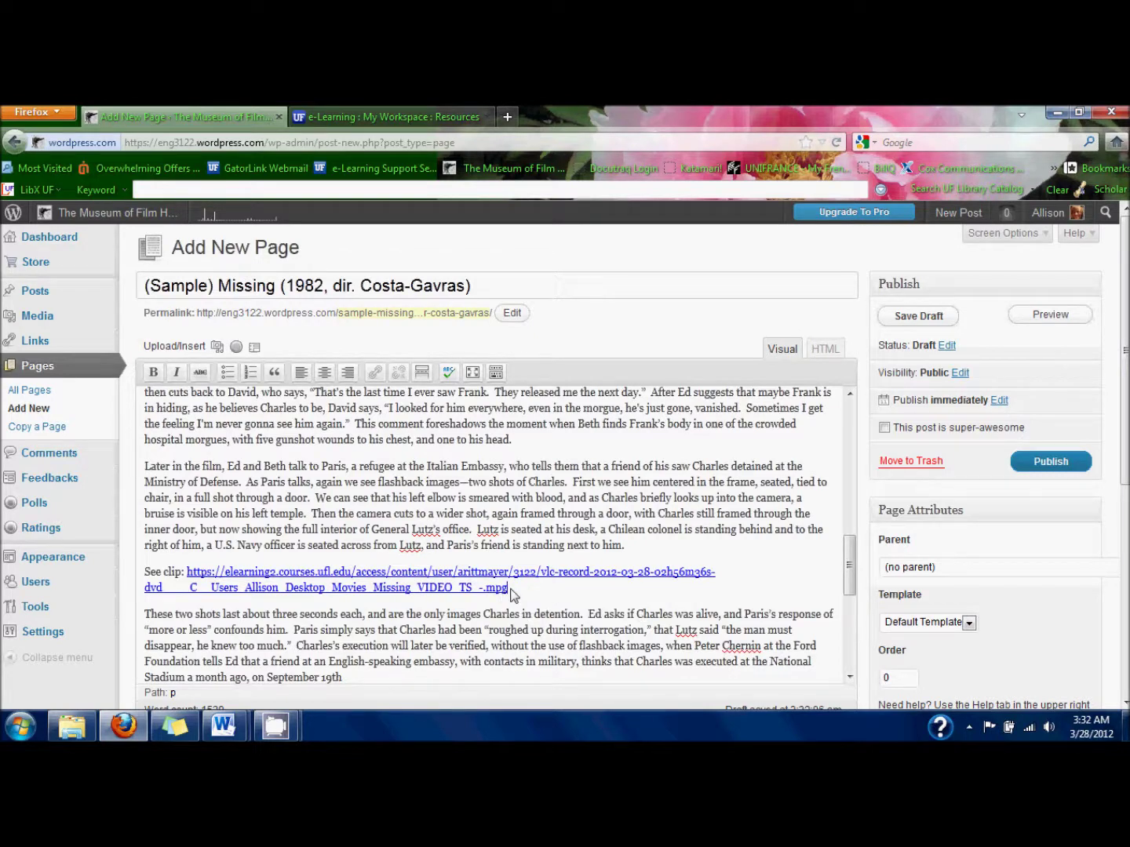
drag(508, 589, 188, 574)
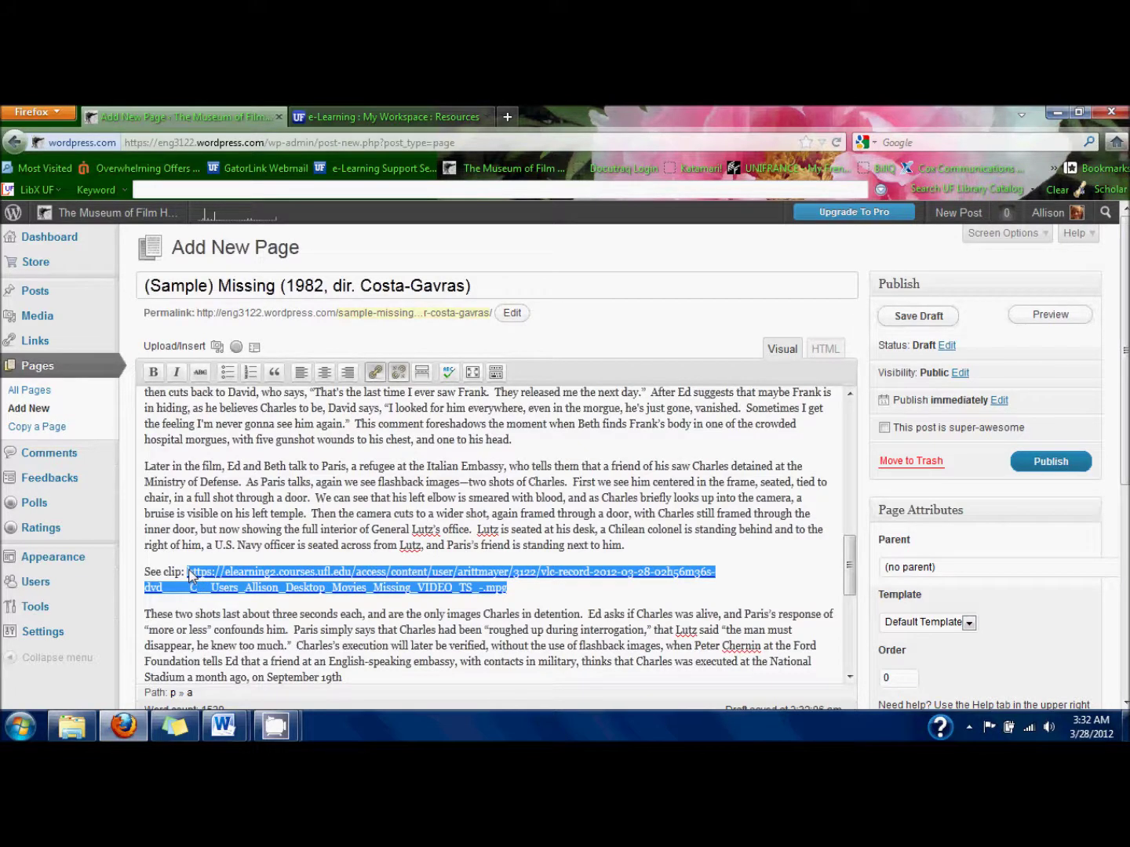
Replace the link's raw address text with 'Charles in General Lutz's office'.
key(BackSpace)
text(Charles i)
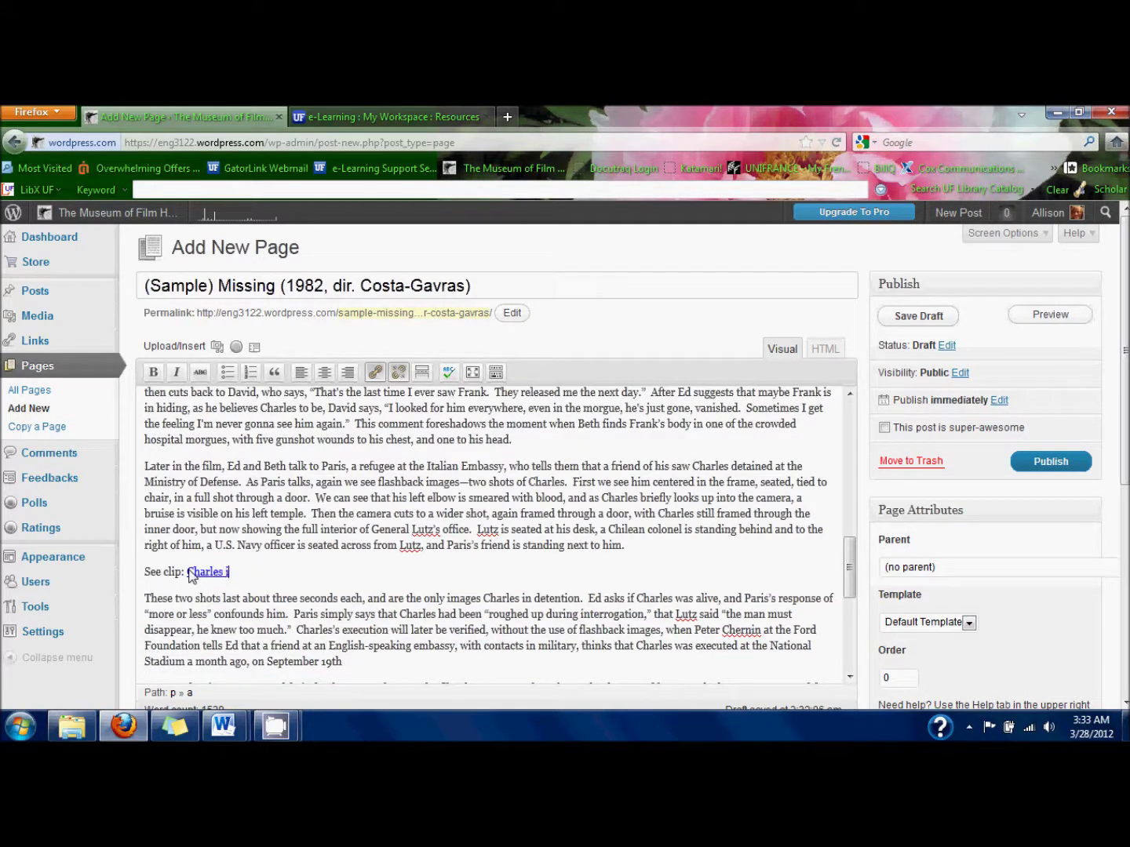
text(n General Lutz's offic)
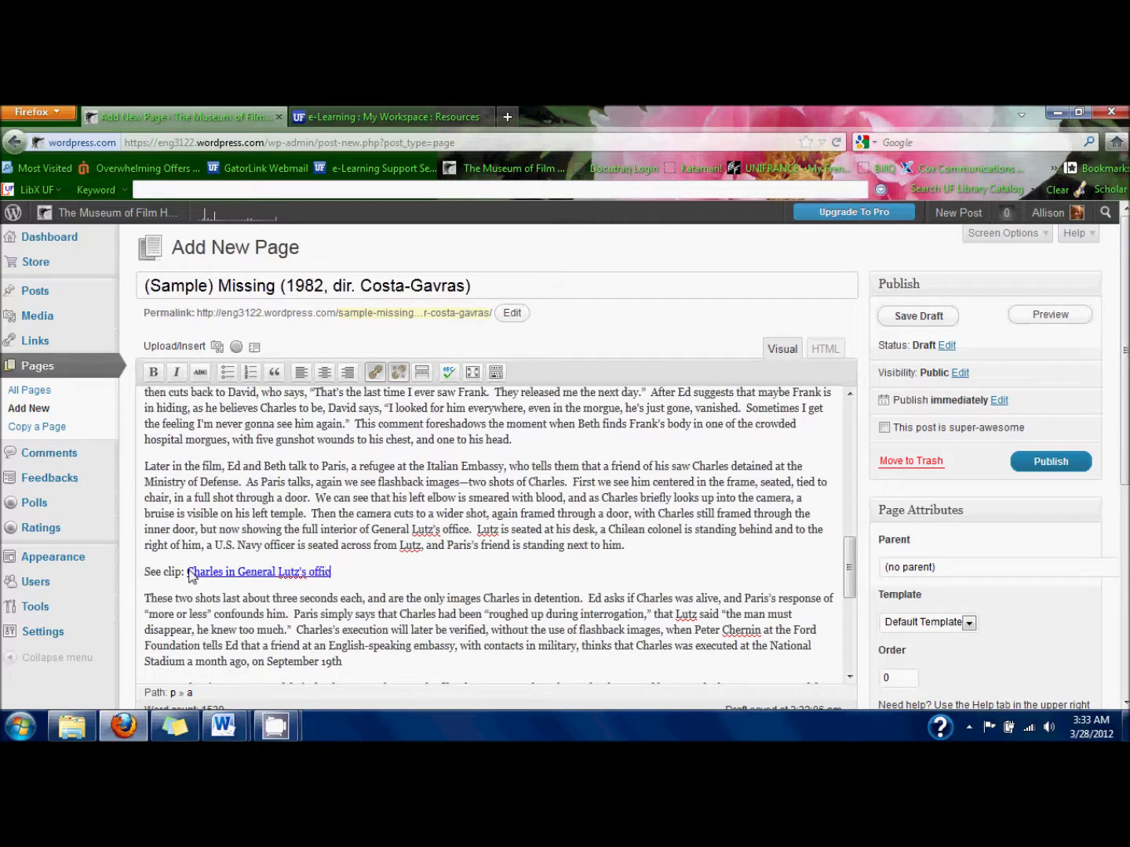
text(e)
click(363, 601)
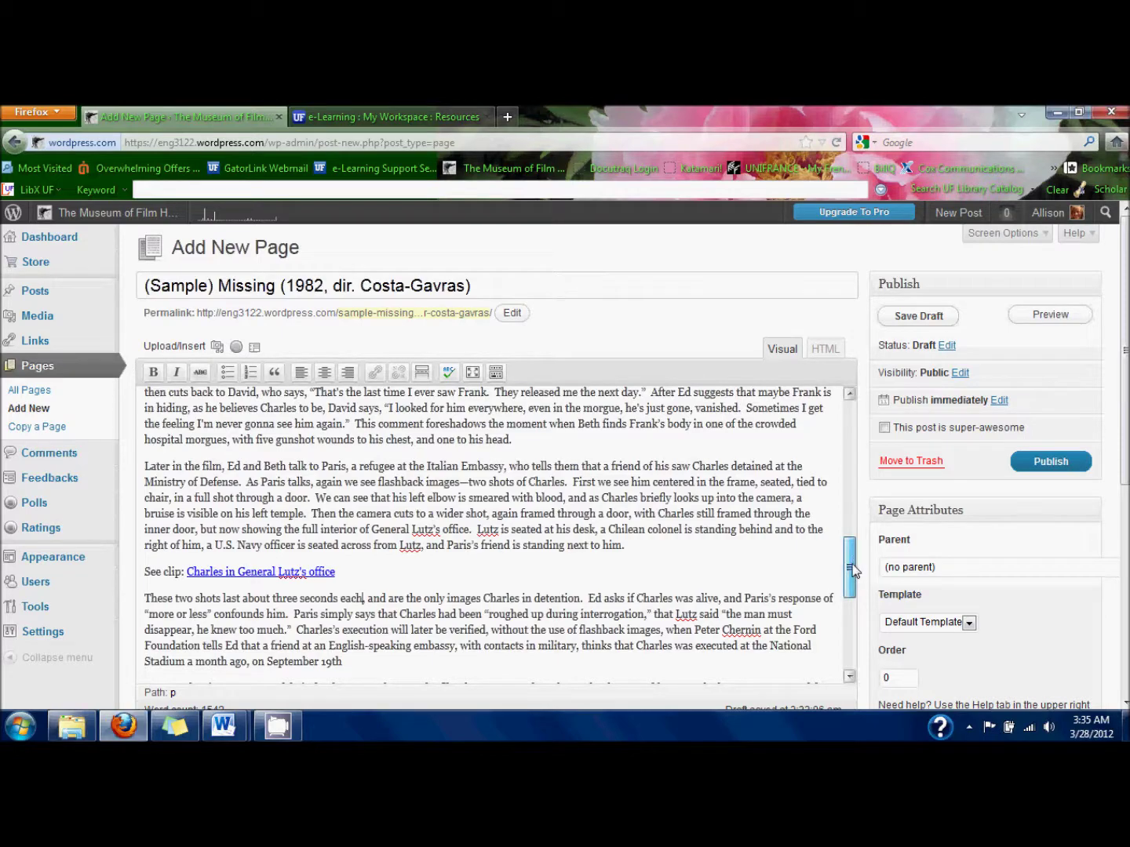
drag(850, 570, 848, 485)
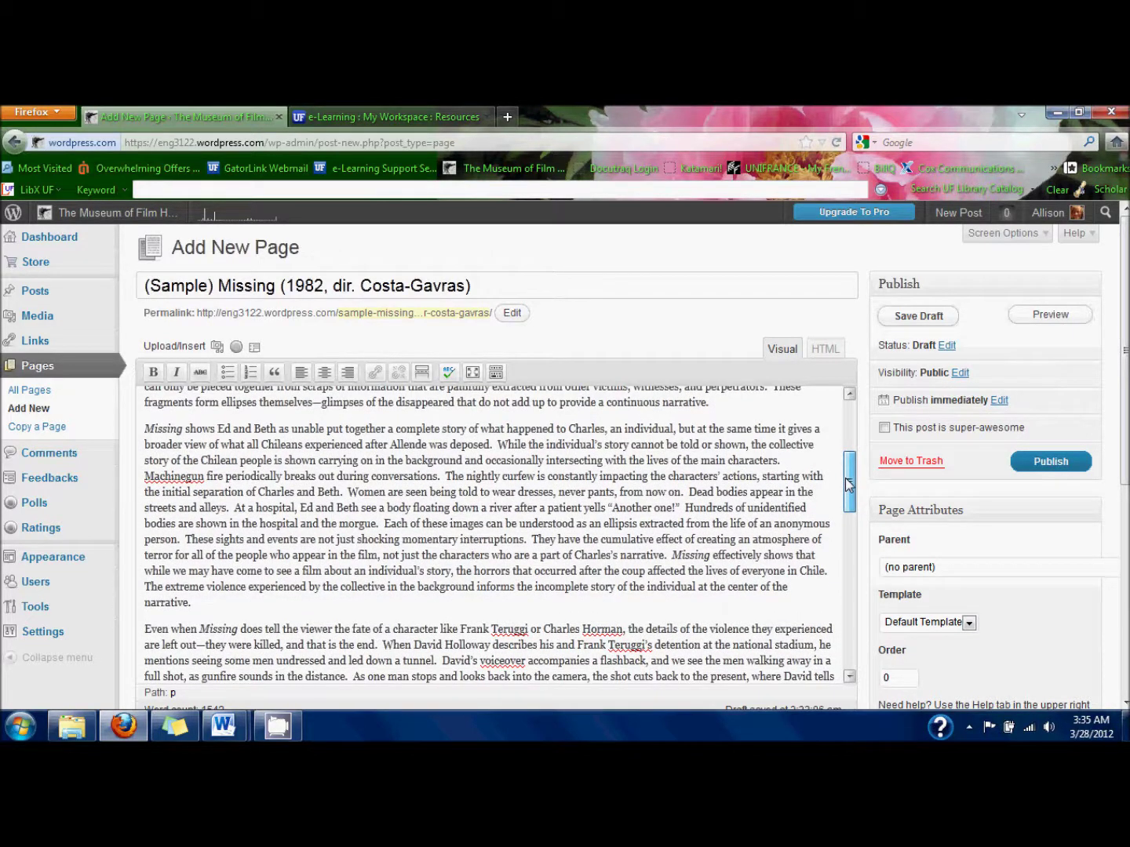
drag(848, 485, 849, 485)
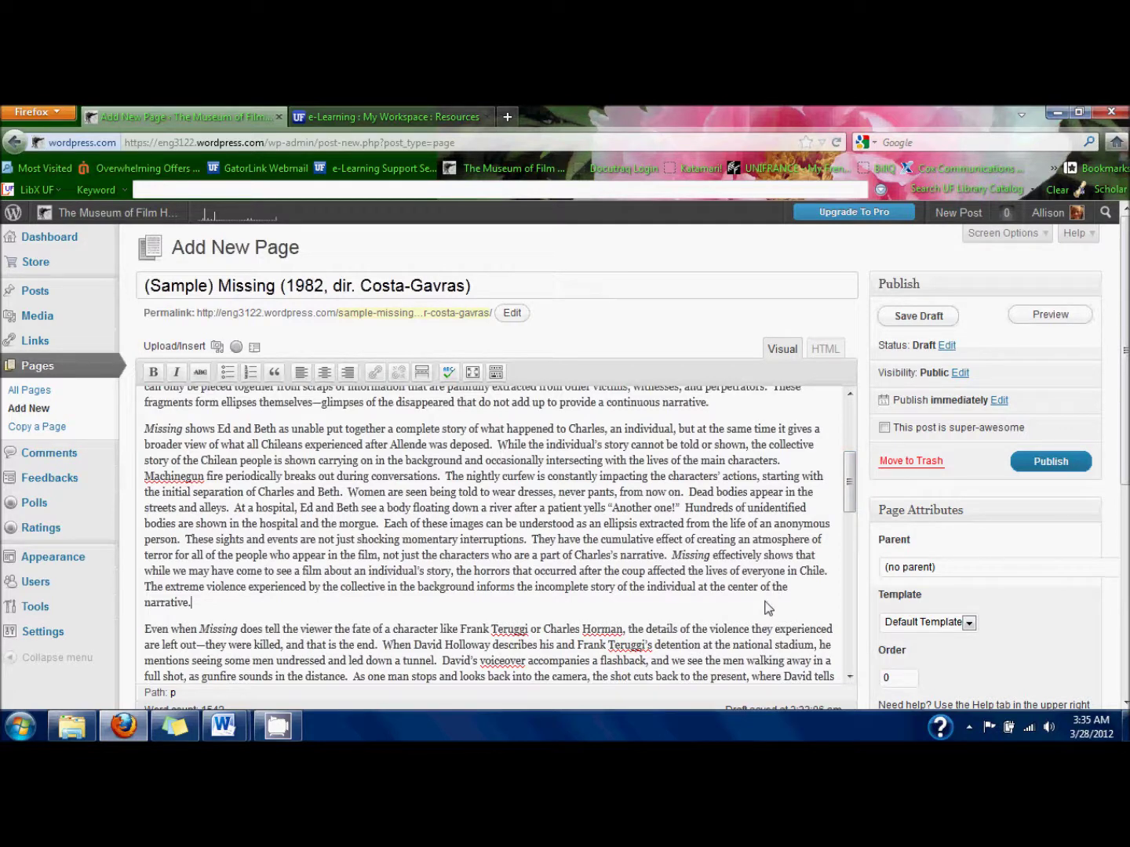
Start a new paragraph after 'narrative.' and browse the computer for images to add.
key(Return)
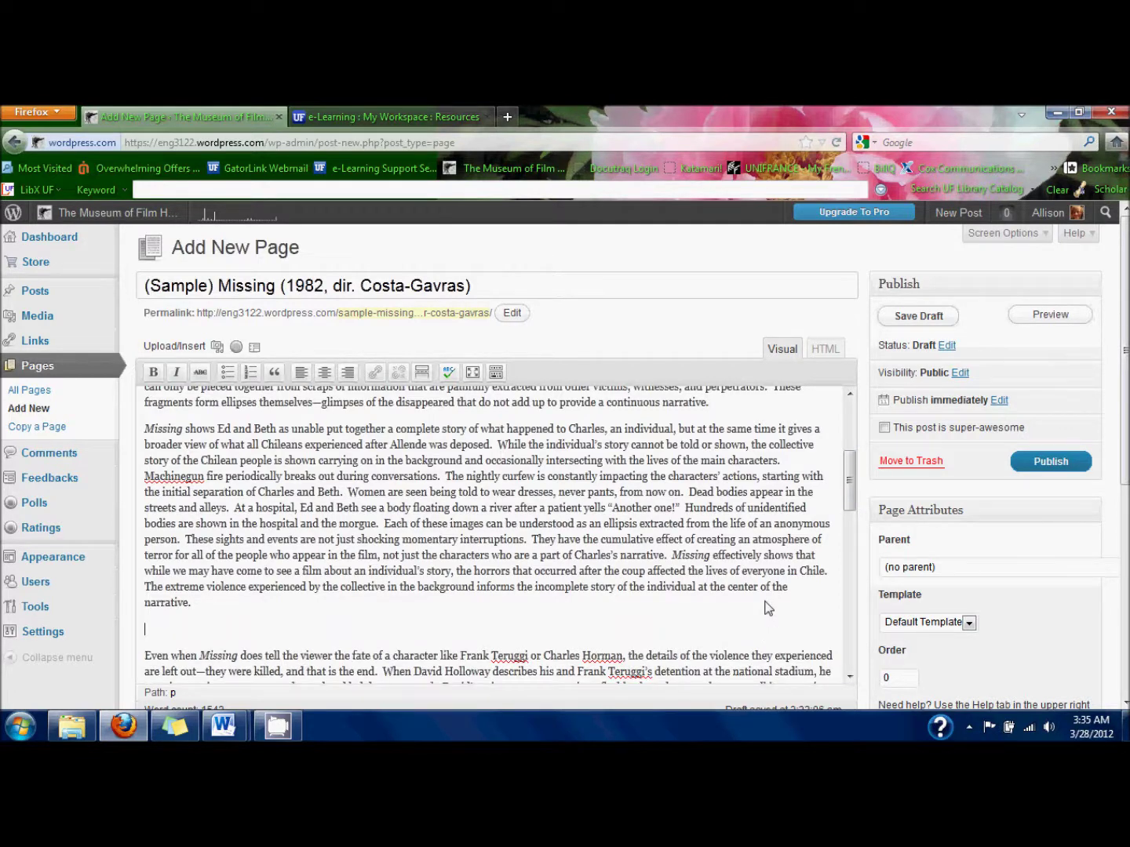
click(216, 346)
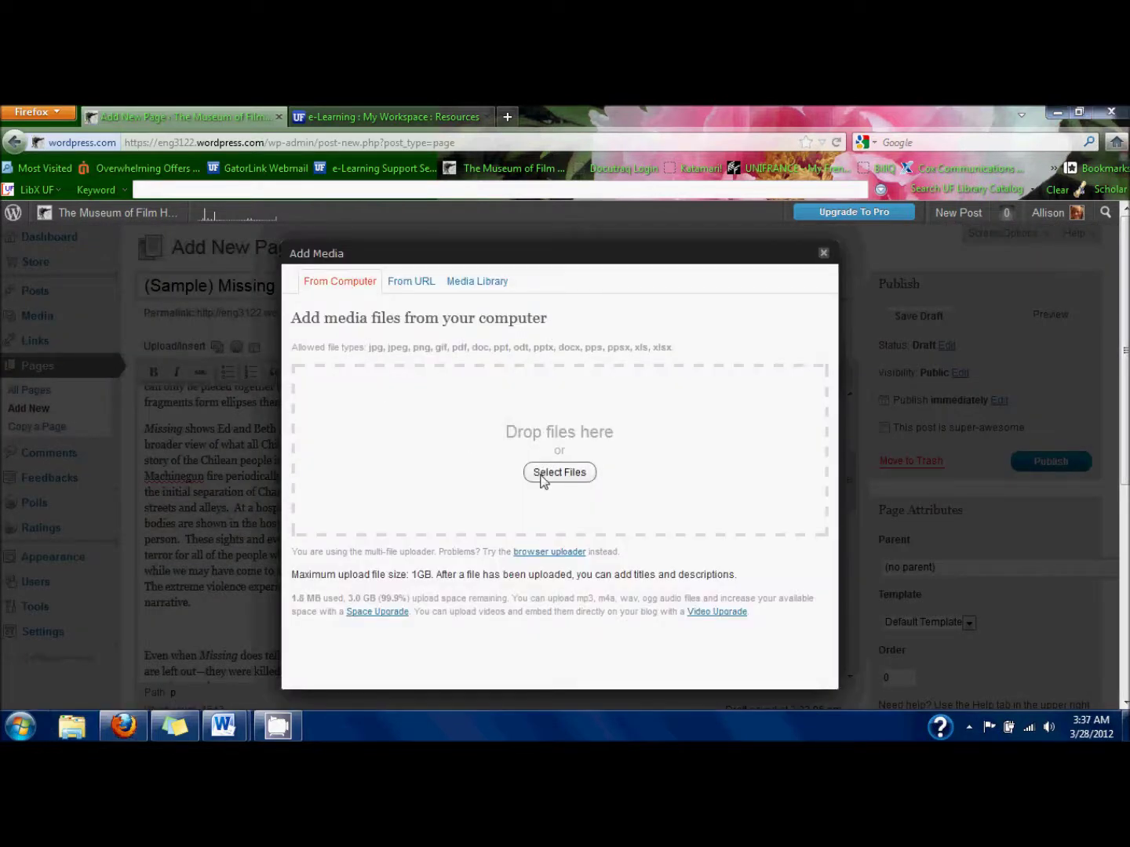
click(540, 476)
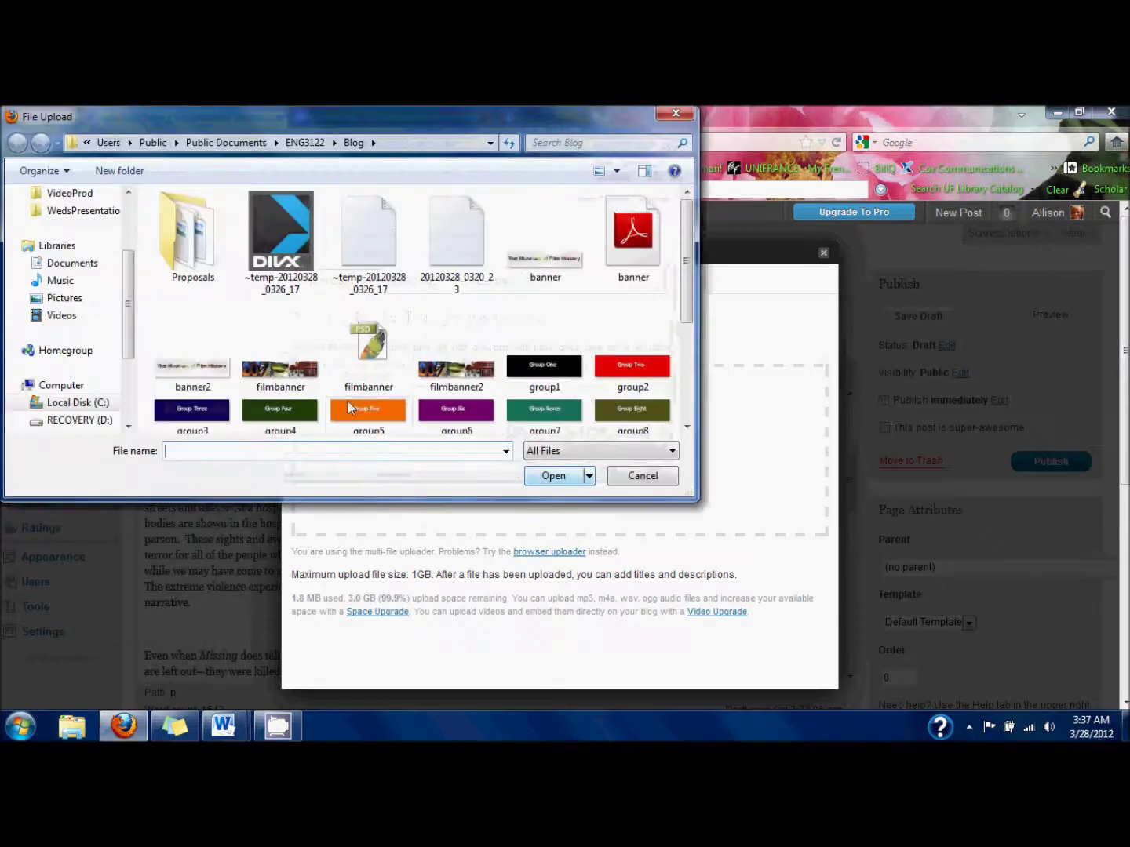
Upload Missing_body, Missing_dead_in_street and Missing_morgue_roof together from the Pictures library.
click(93, 302)
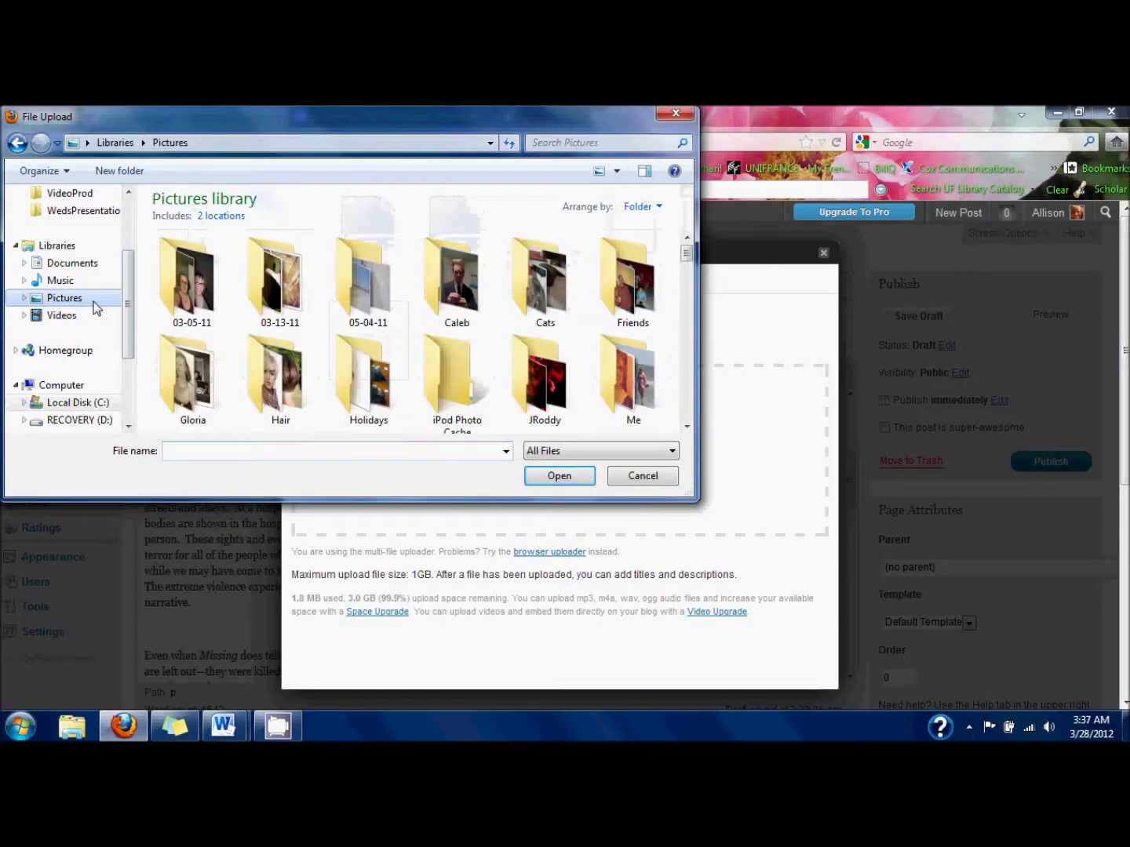
scroll(310, 292, down, 10)
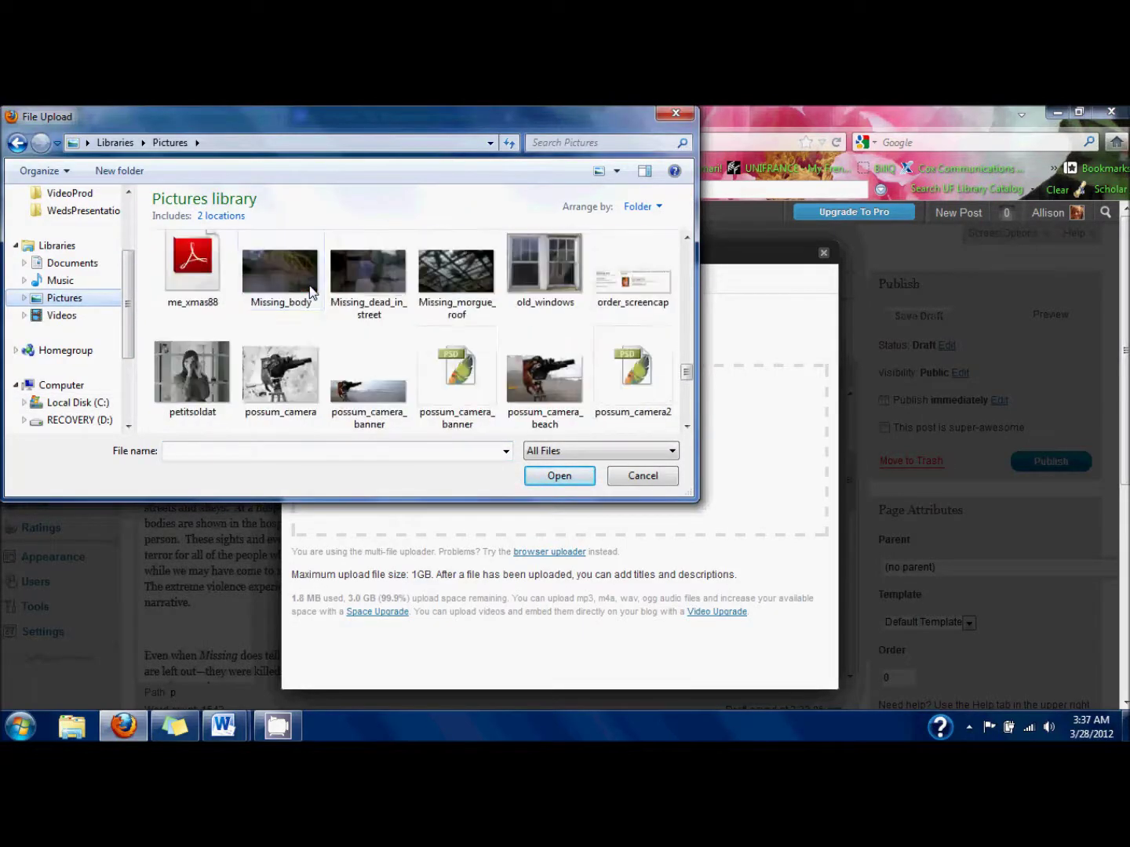
scroll(309, 291, down, 3)
scroll(308, 291, up, 2)
scroll(309, 290, up, 3)
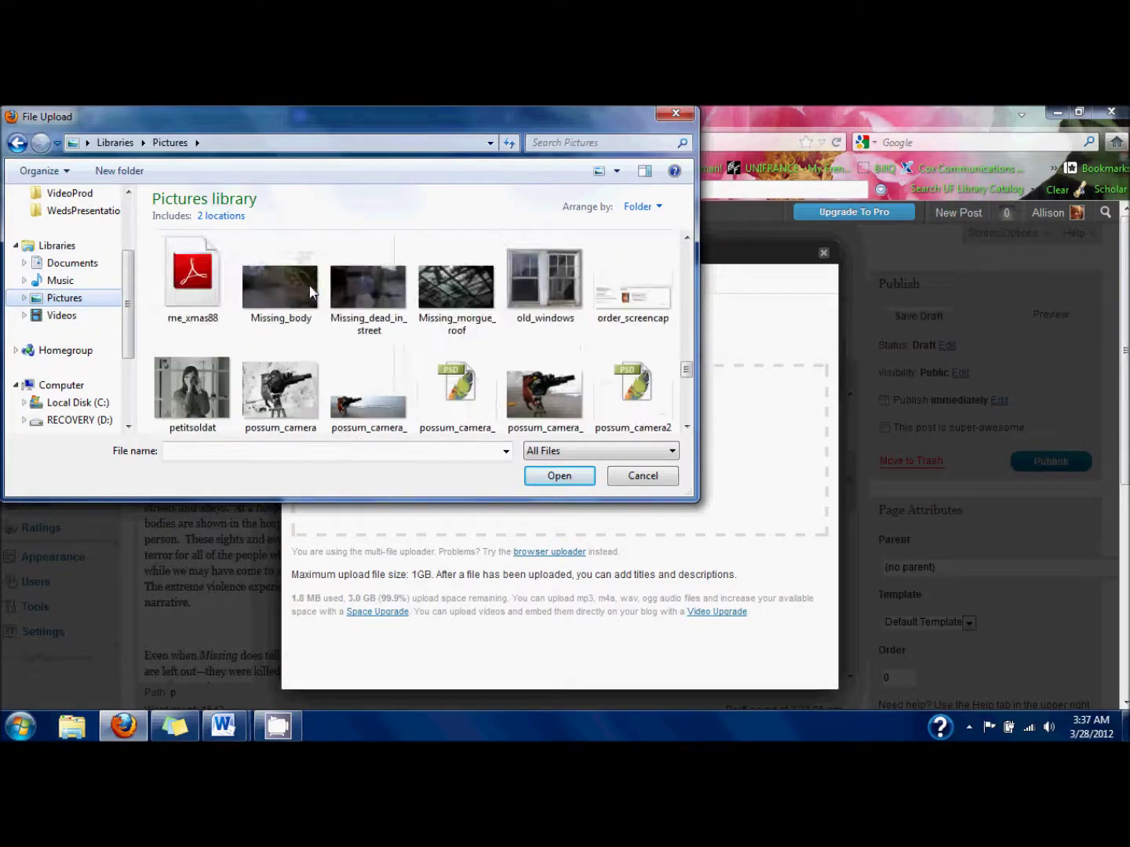
click(311, 293)
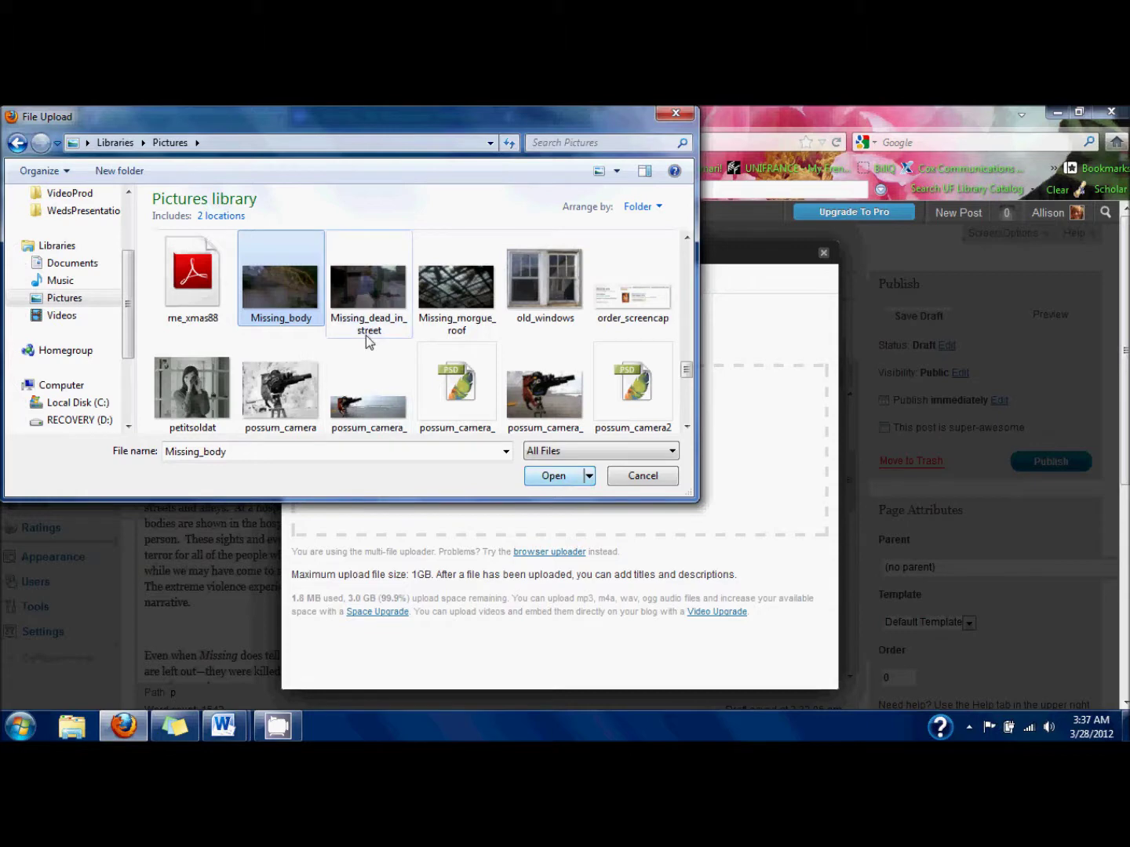
mouse_move(392, 311)
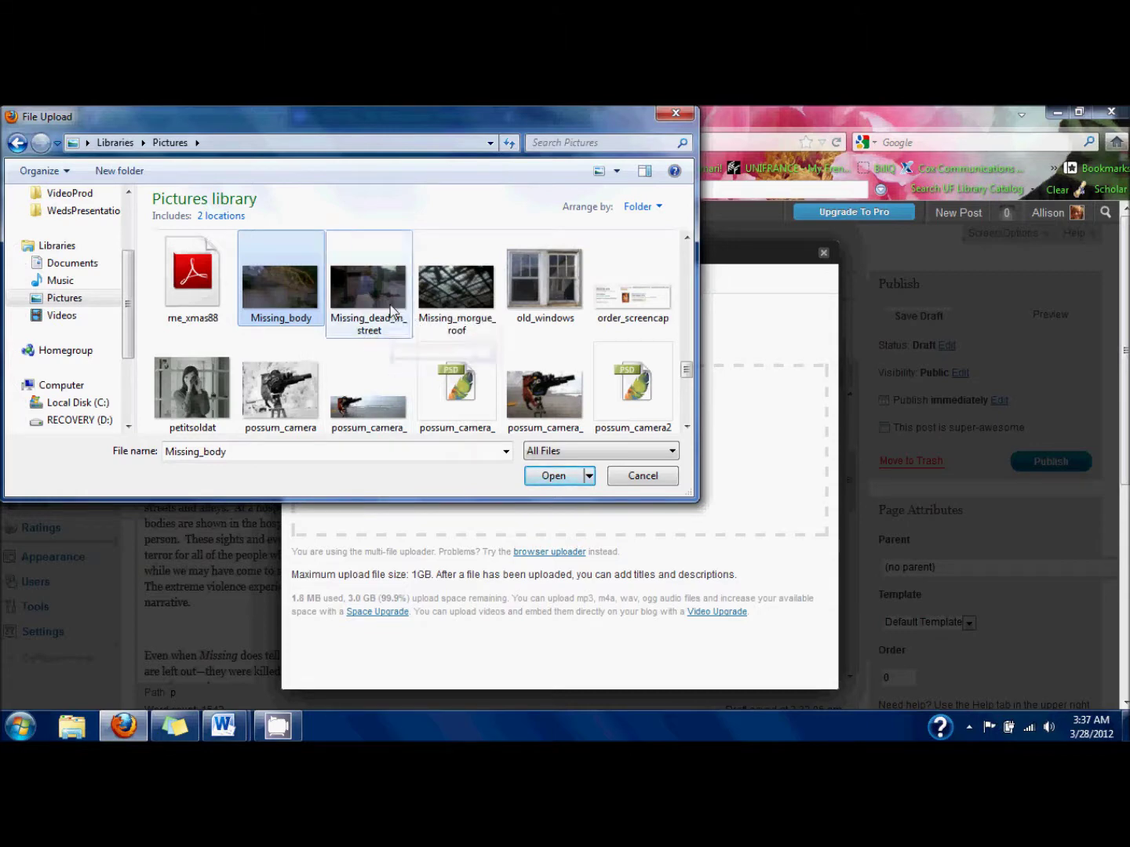
ctrl+click(392, 306)
ctrl+click(451, 289)
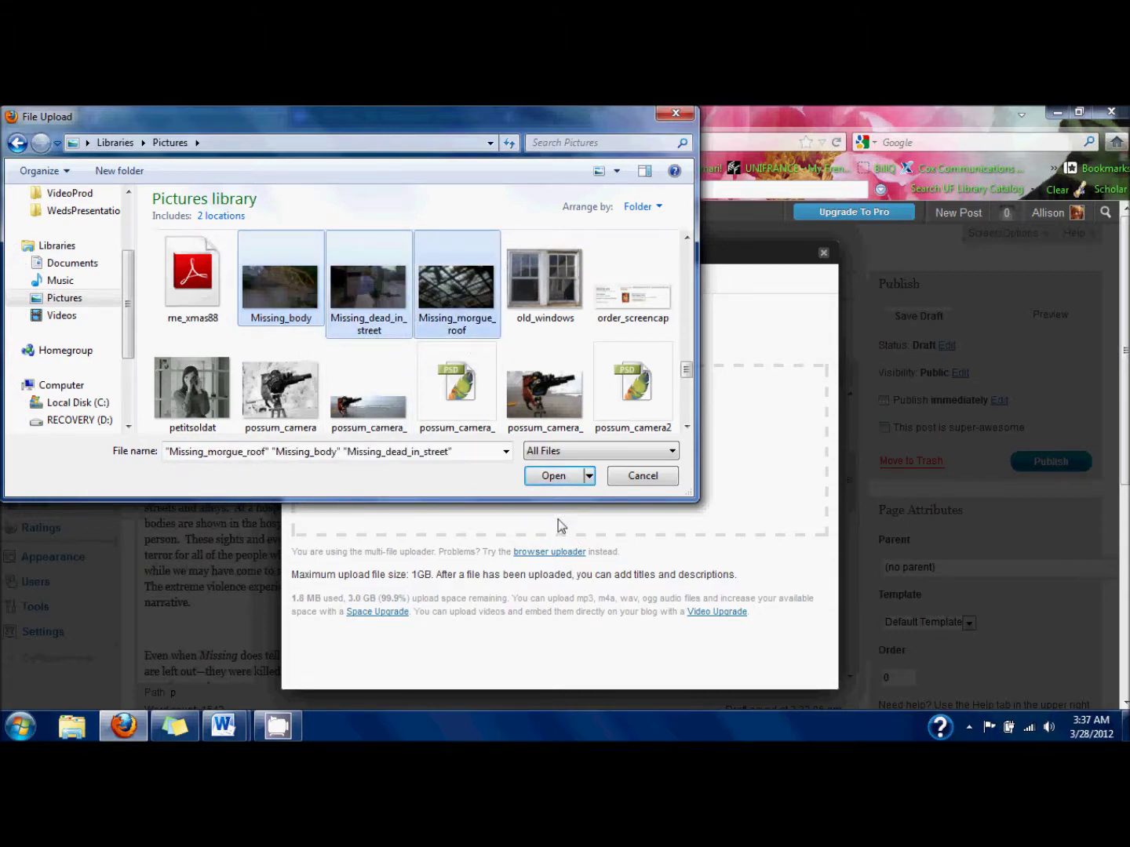
click(549, 477)
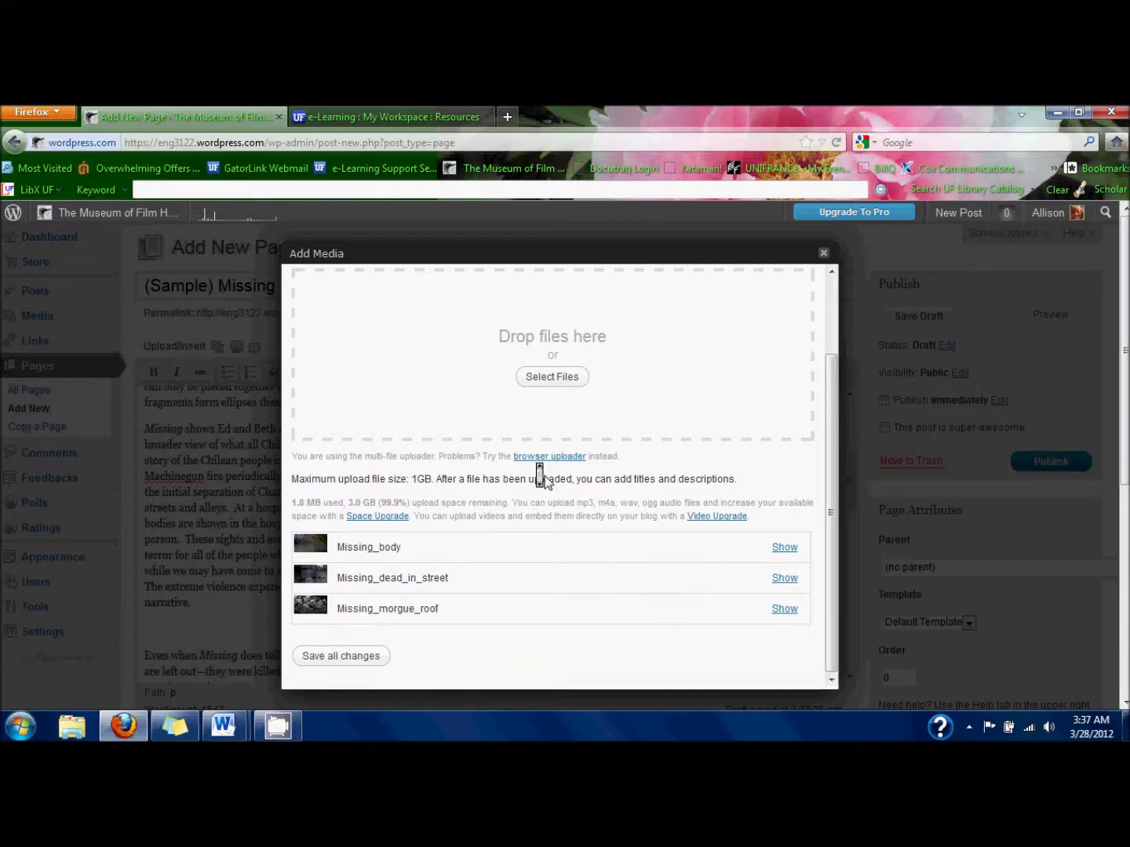
scroll(538, 474, down, 3)
Insert the Missing_body bridge still at Medium size, centred, below the 'narrative.' paragraph.
scroll(695, 462, down, 3)
click(789, 548)
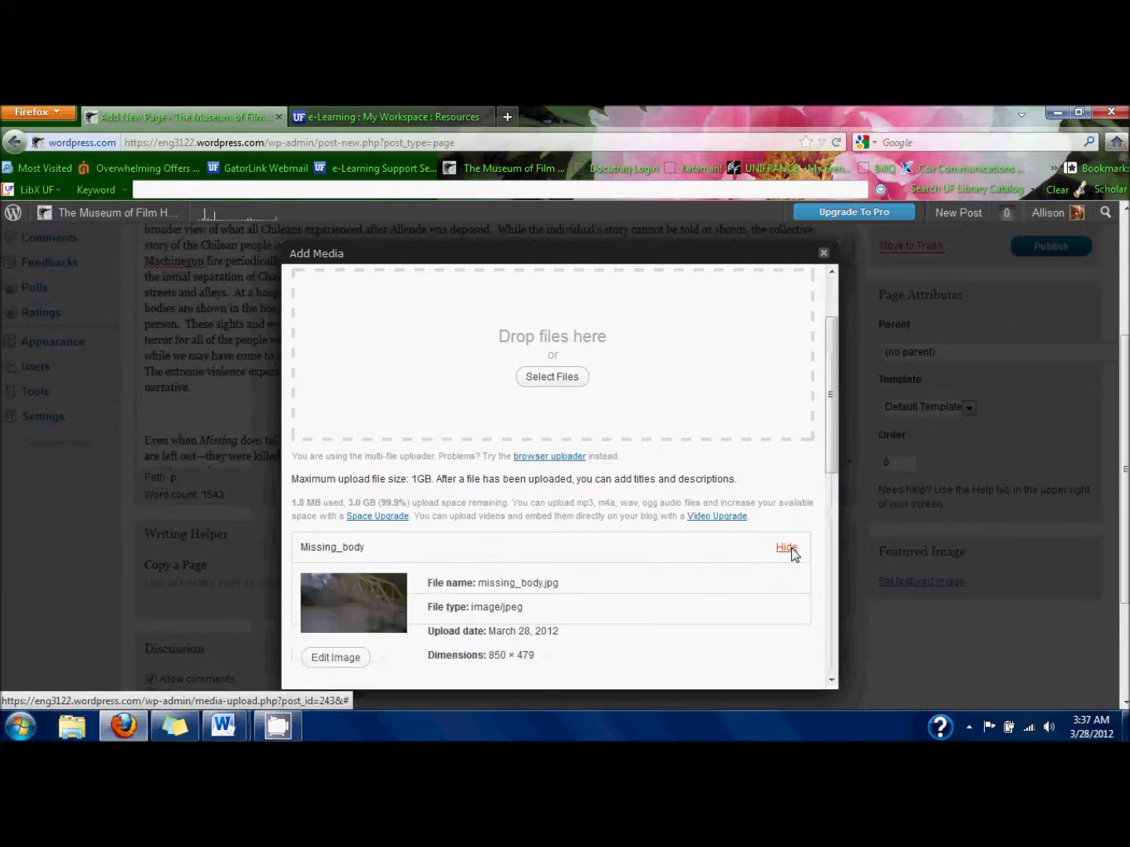
scroll(575, 483, down, 6)
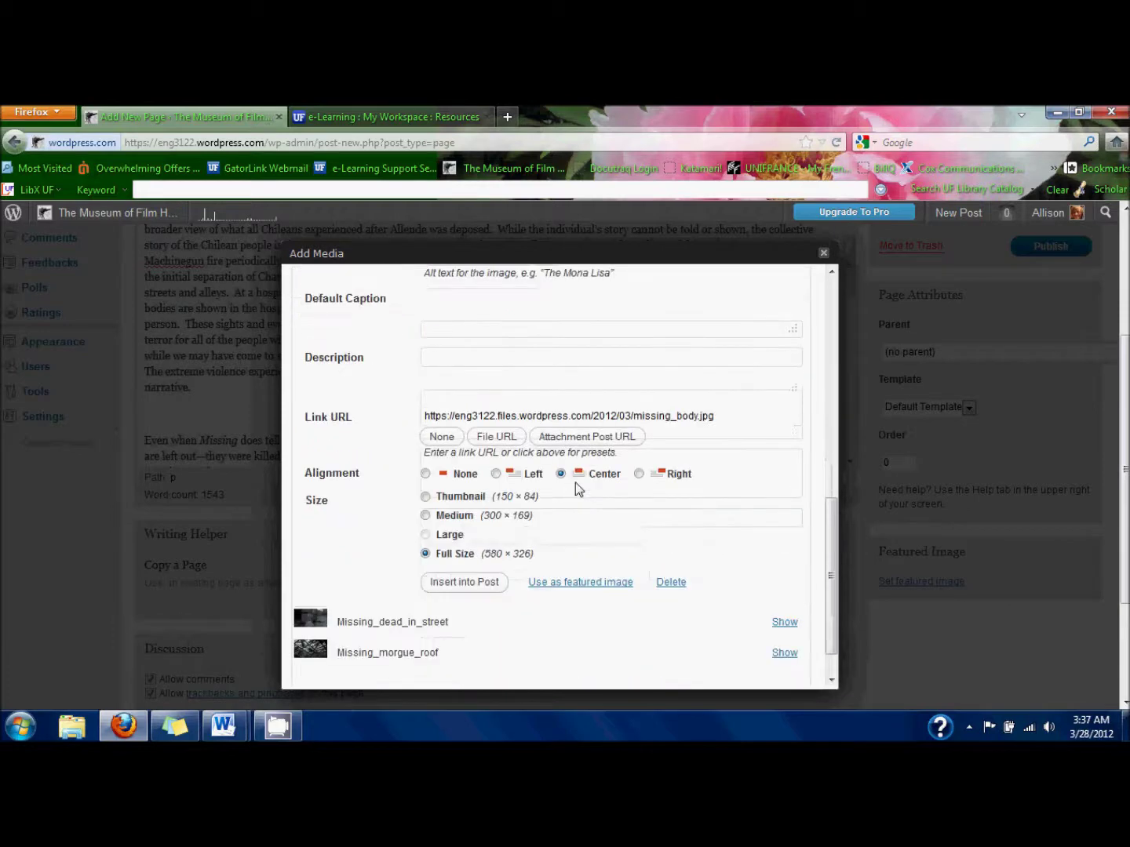
click(453, 519)
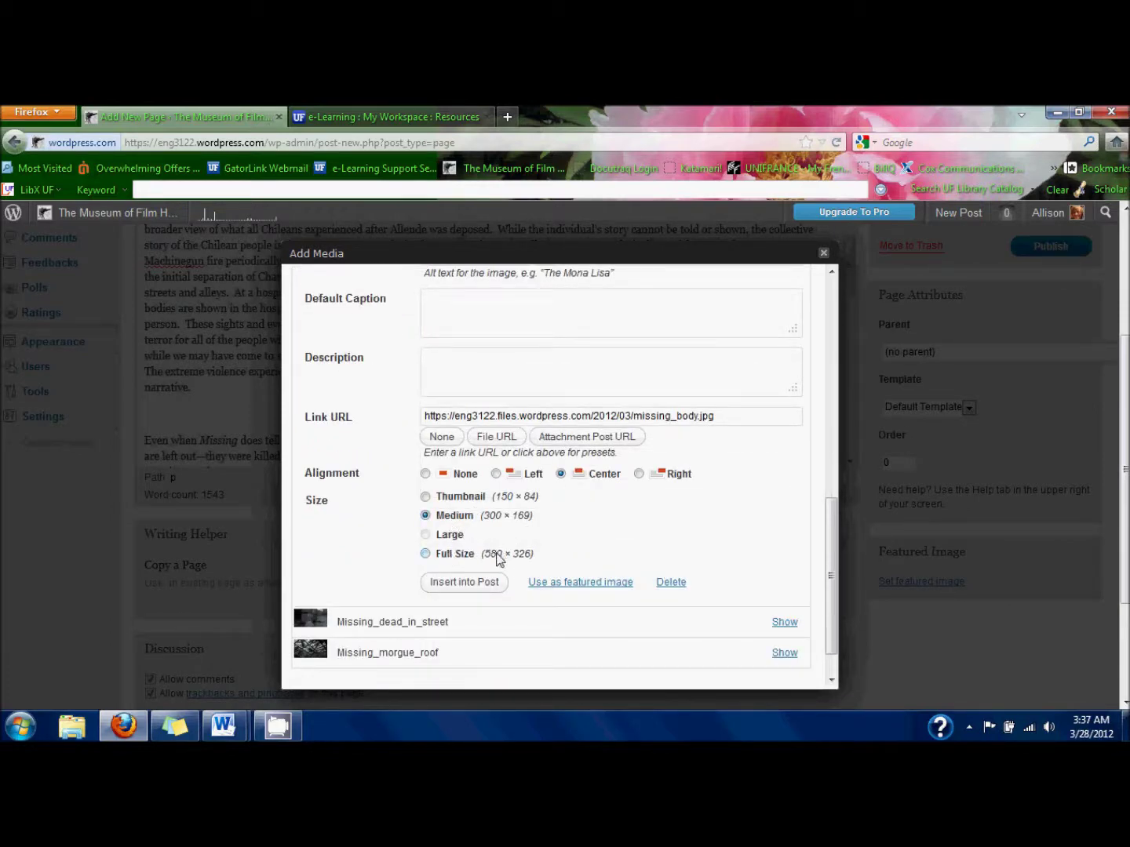
click(488, 581)
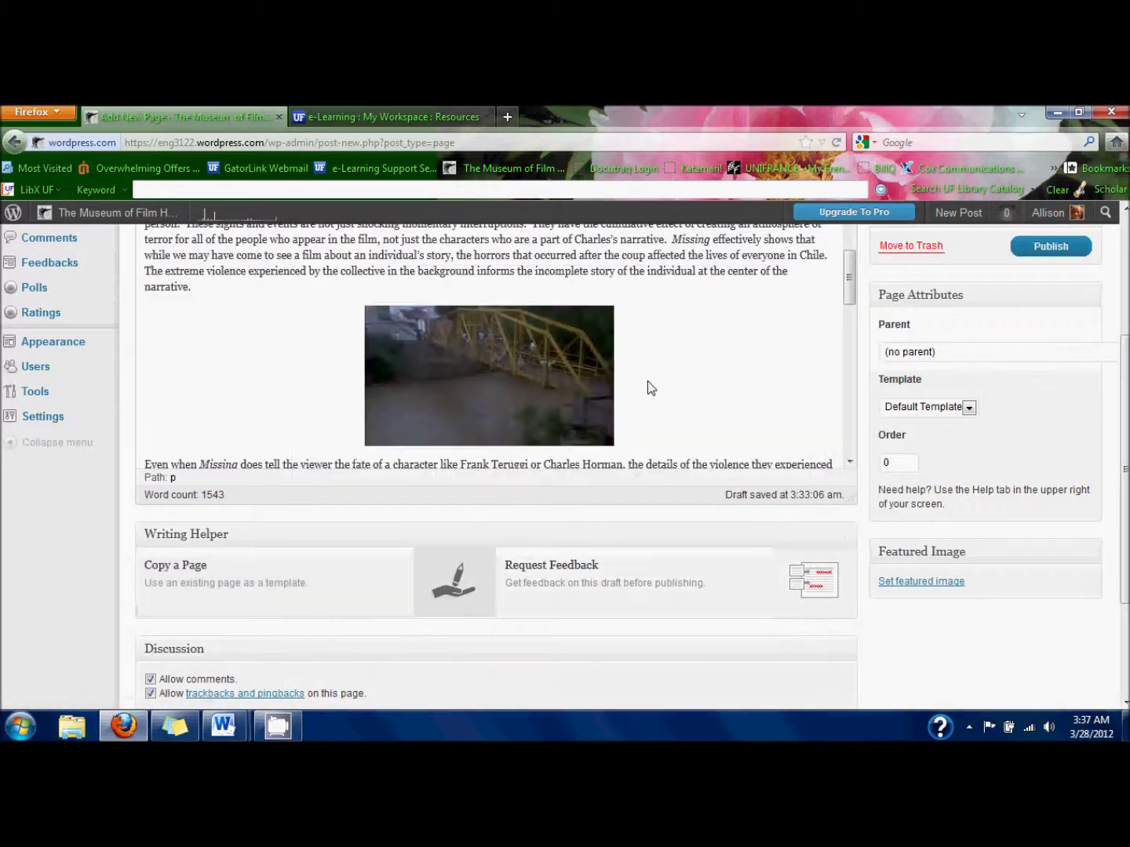
click(648, 381)
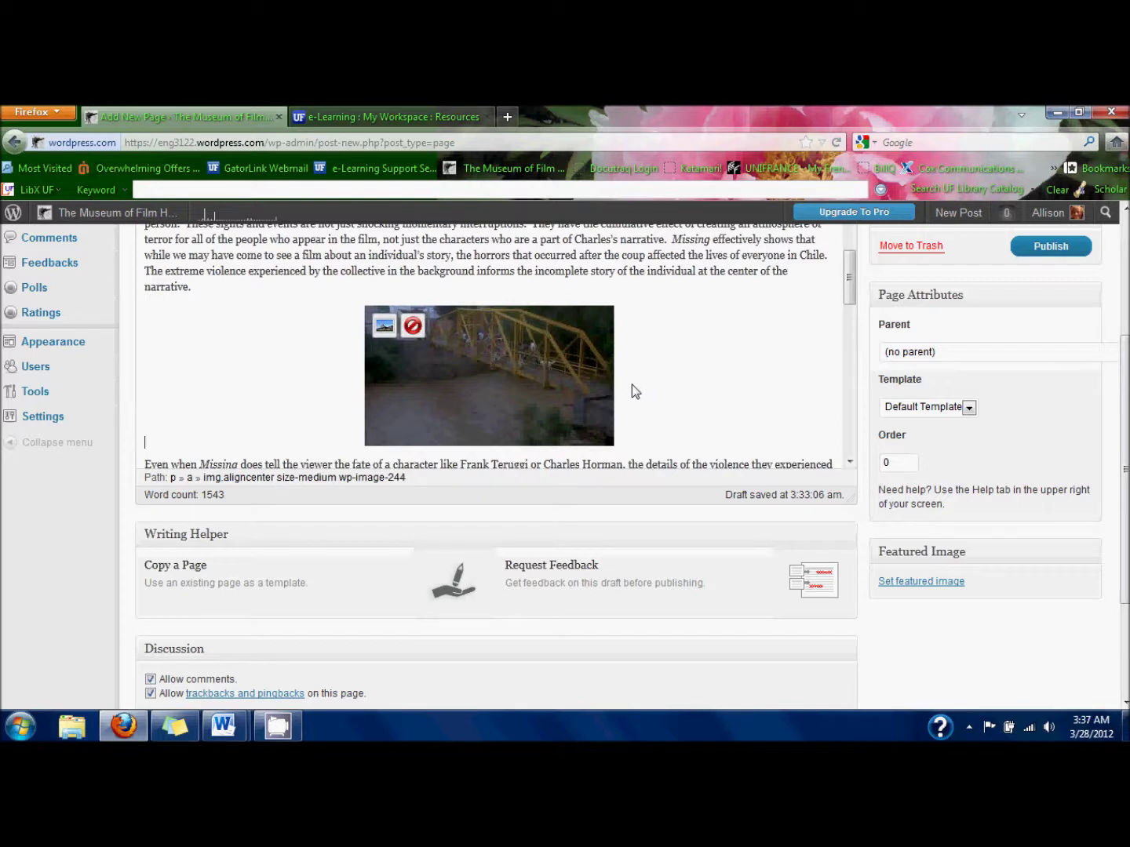
key(Left)
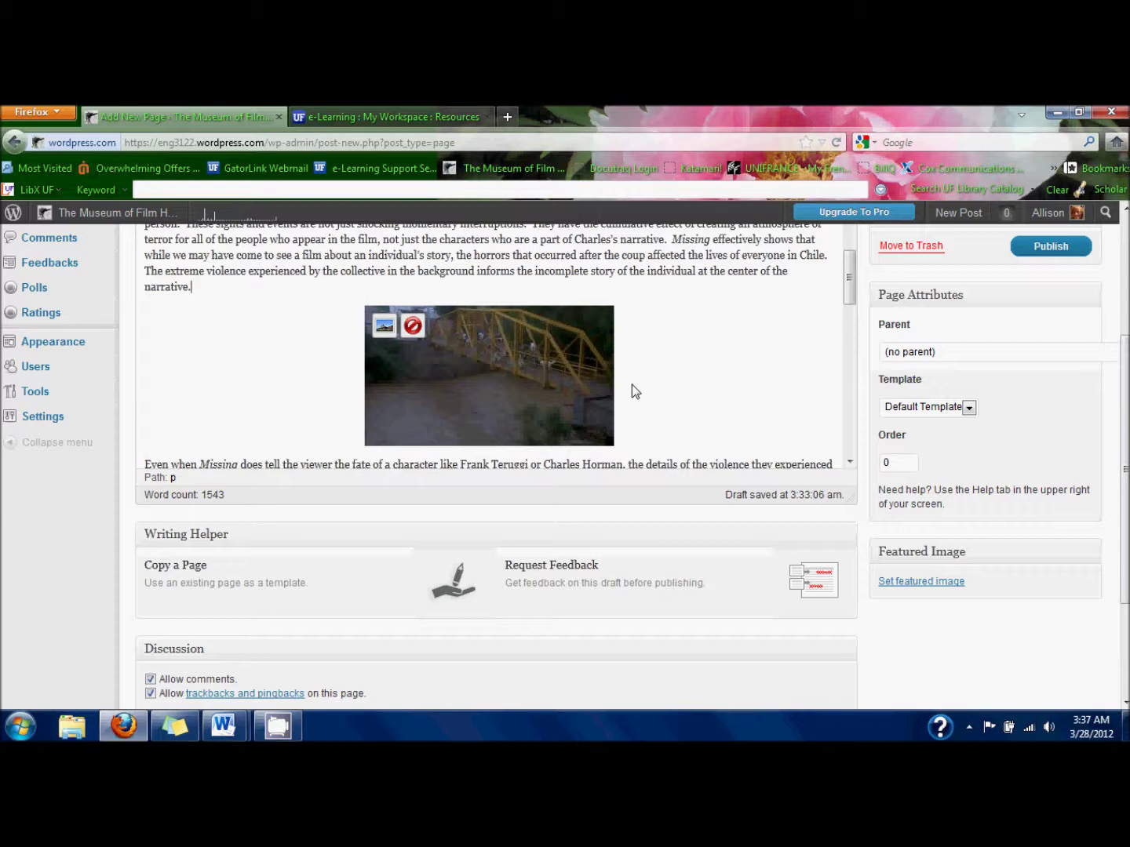
key(Right)
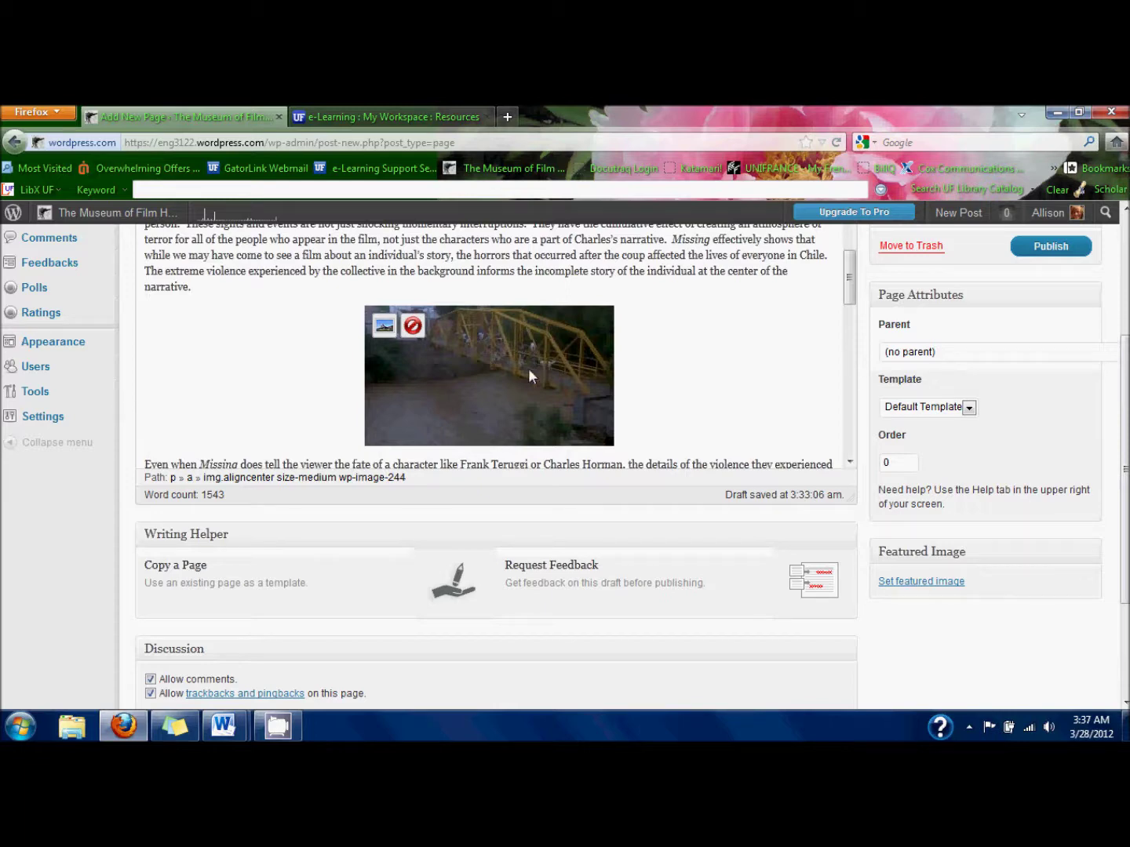
scroll(527, 369, up, 2)
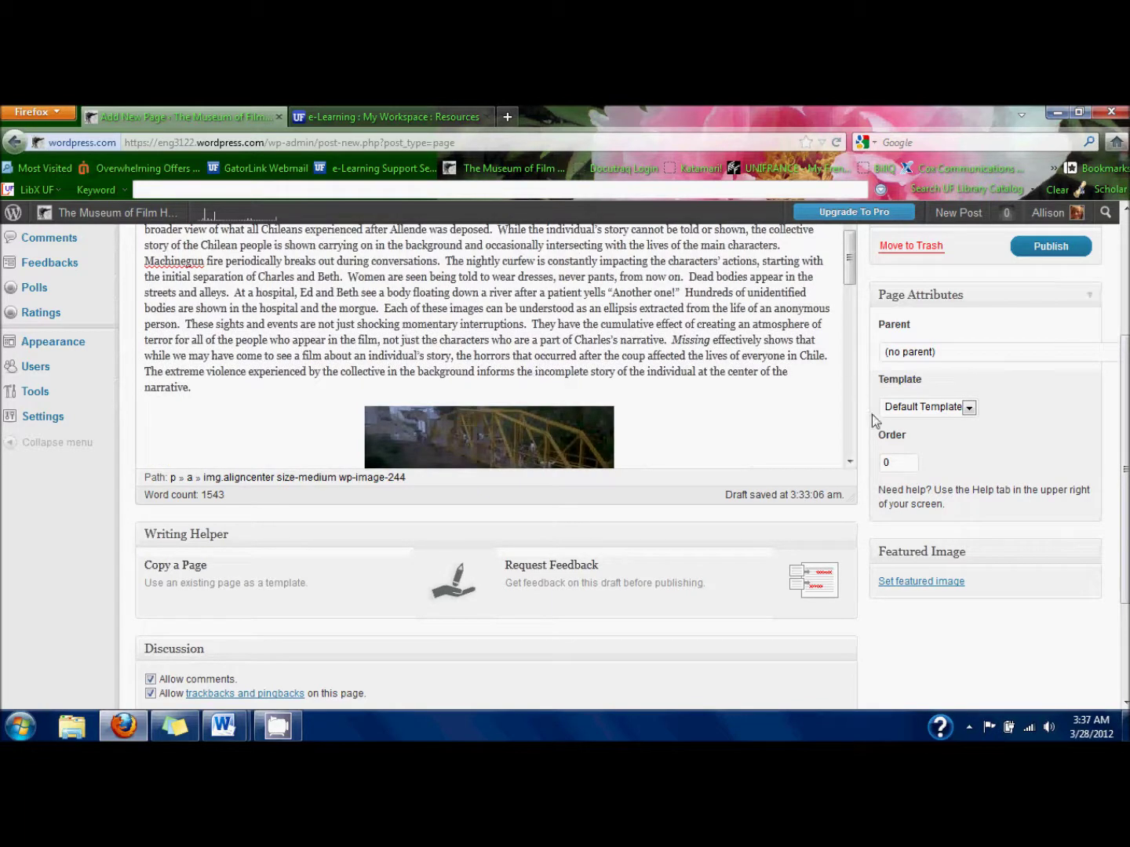
scroll(872, 413, up, 5)
scroll(474, 508, down, 2)
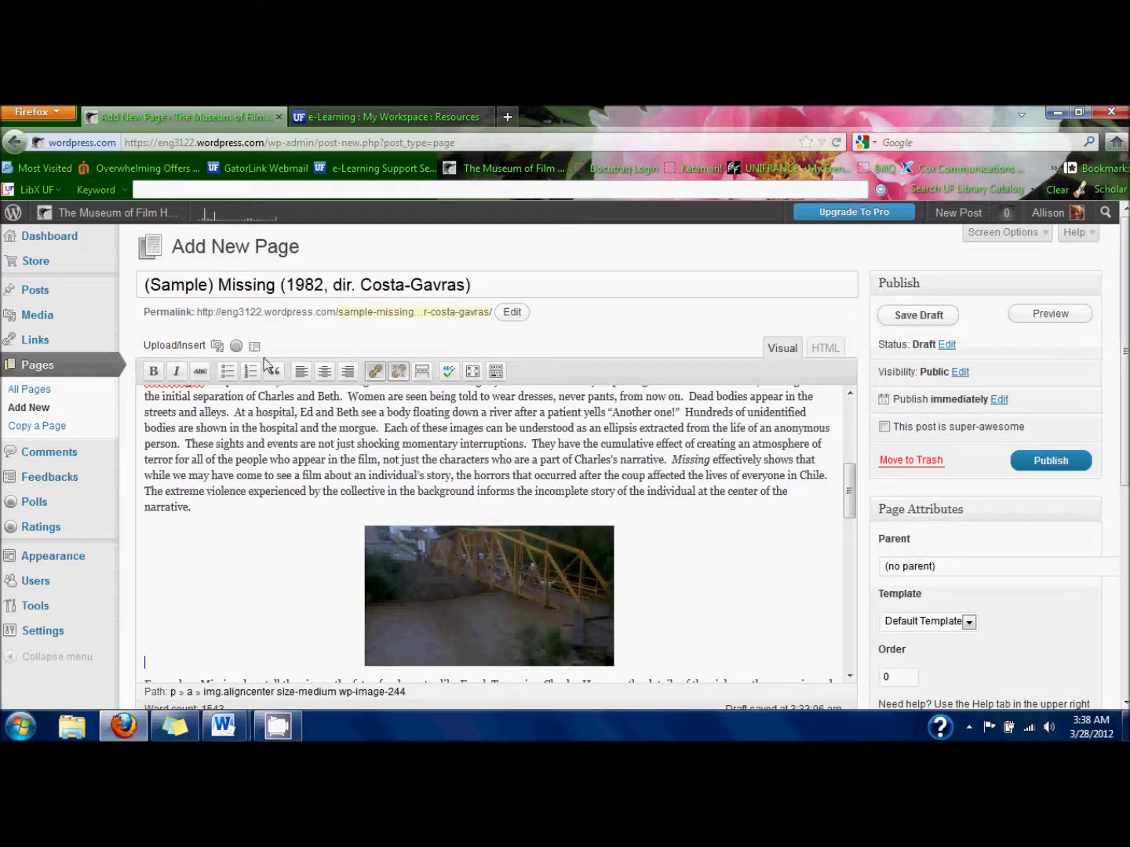
Insert the Missing_dead_in_street still from the gallery and reposition the bridge image.
click(215, 345)
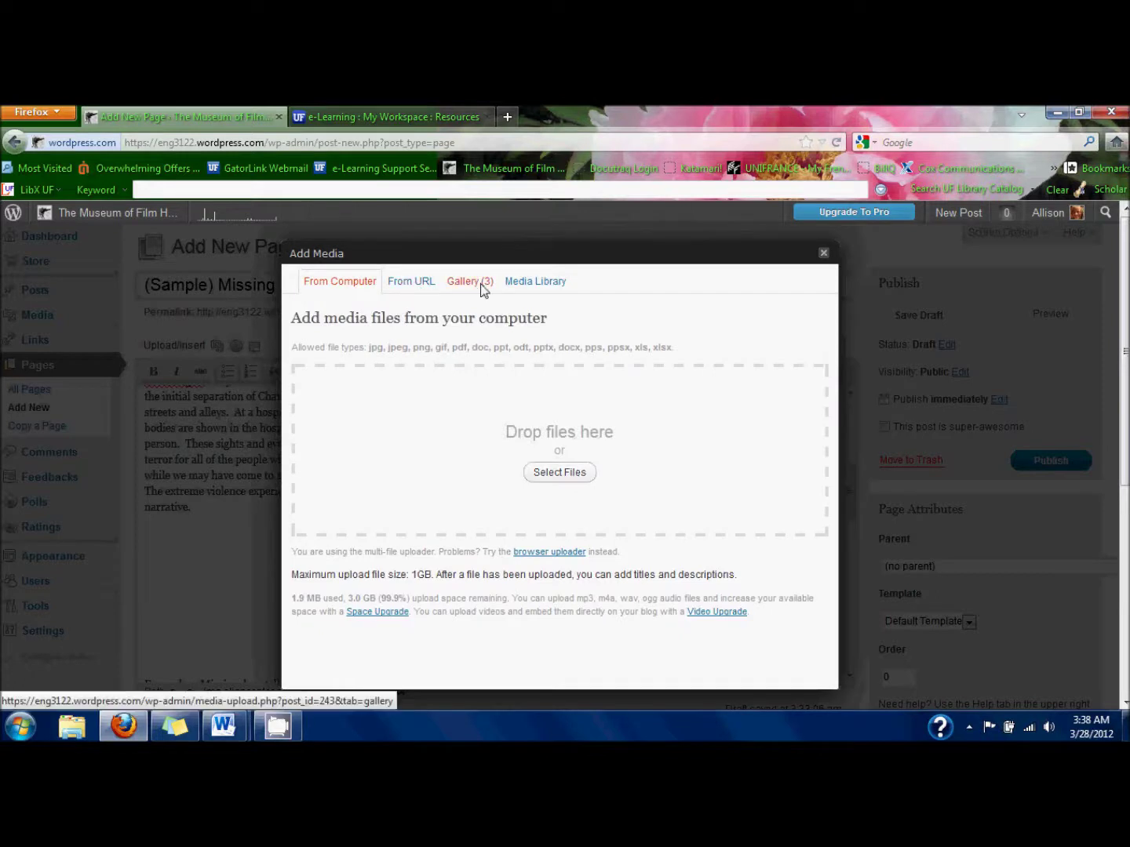
click(475, 282)
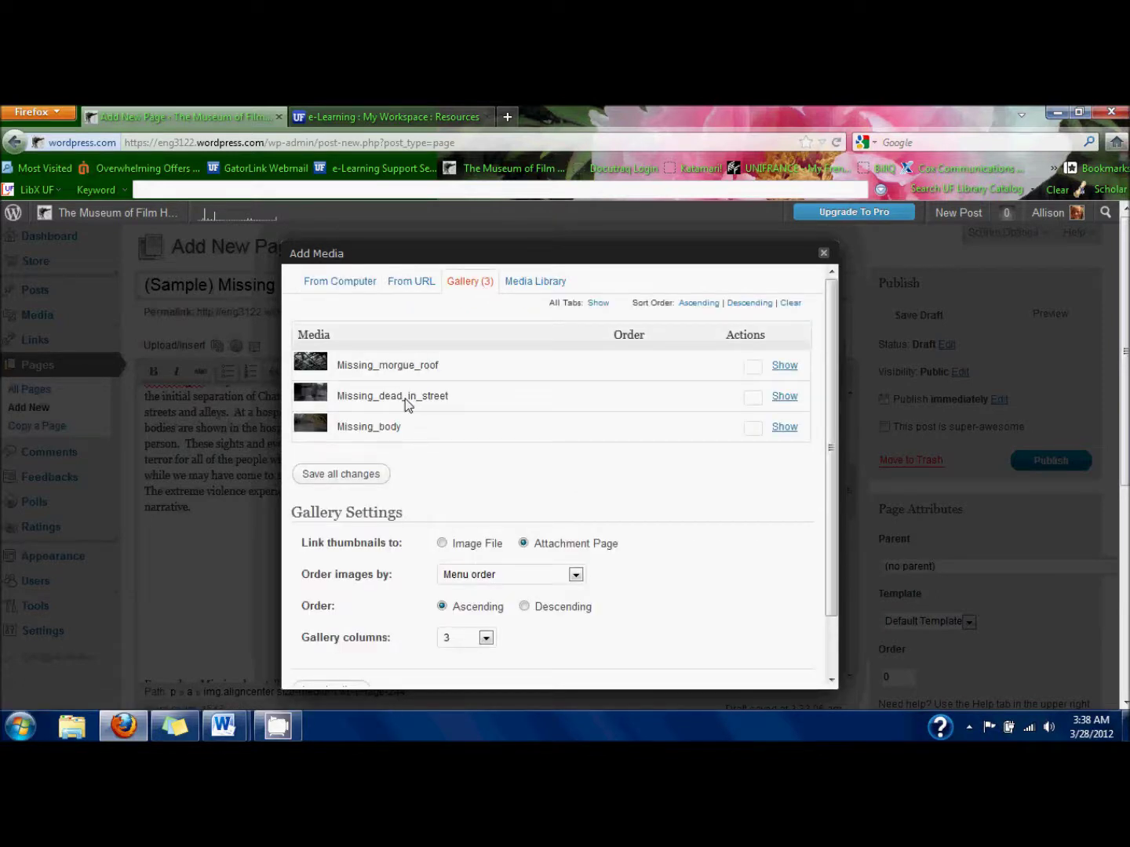
click(779, 398)
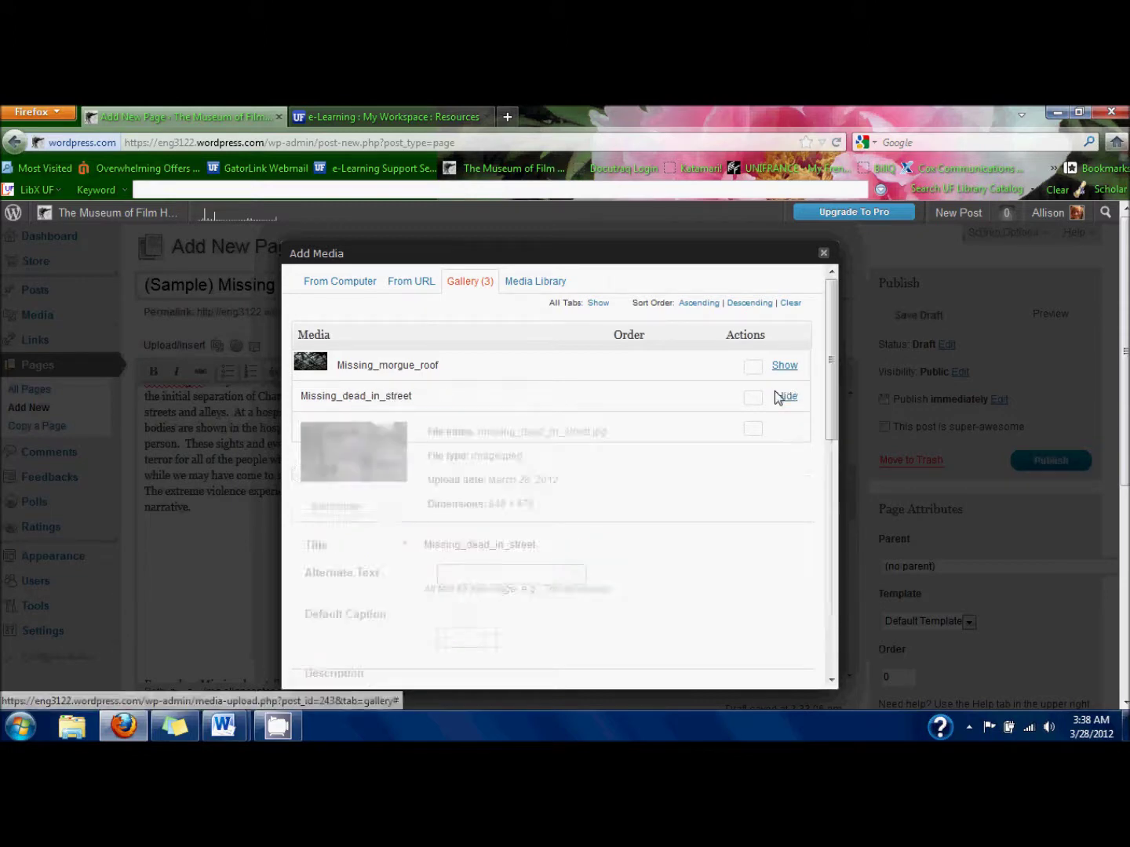
scroll(413, 483, down, 3)
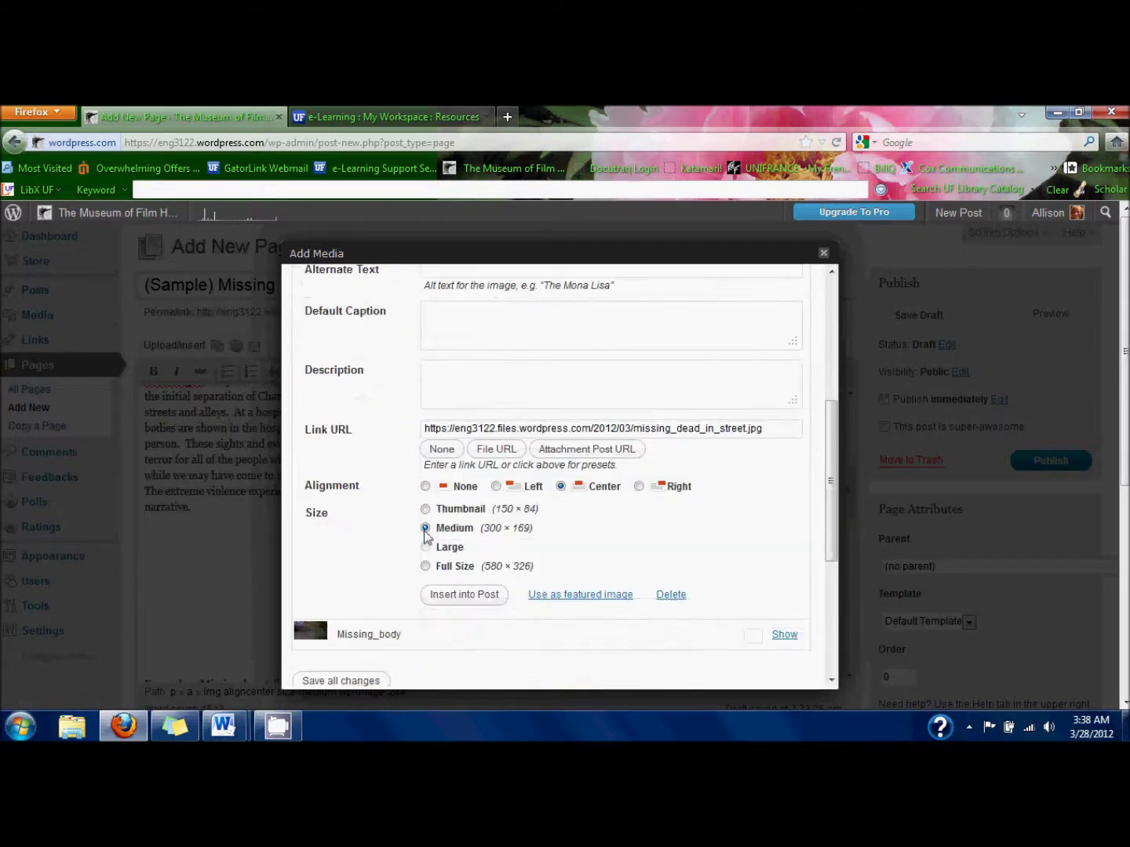
click(473, 597)
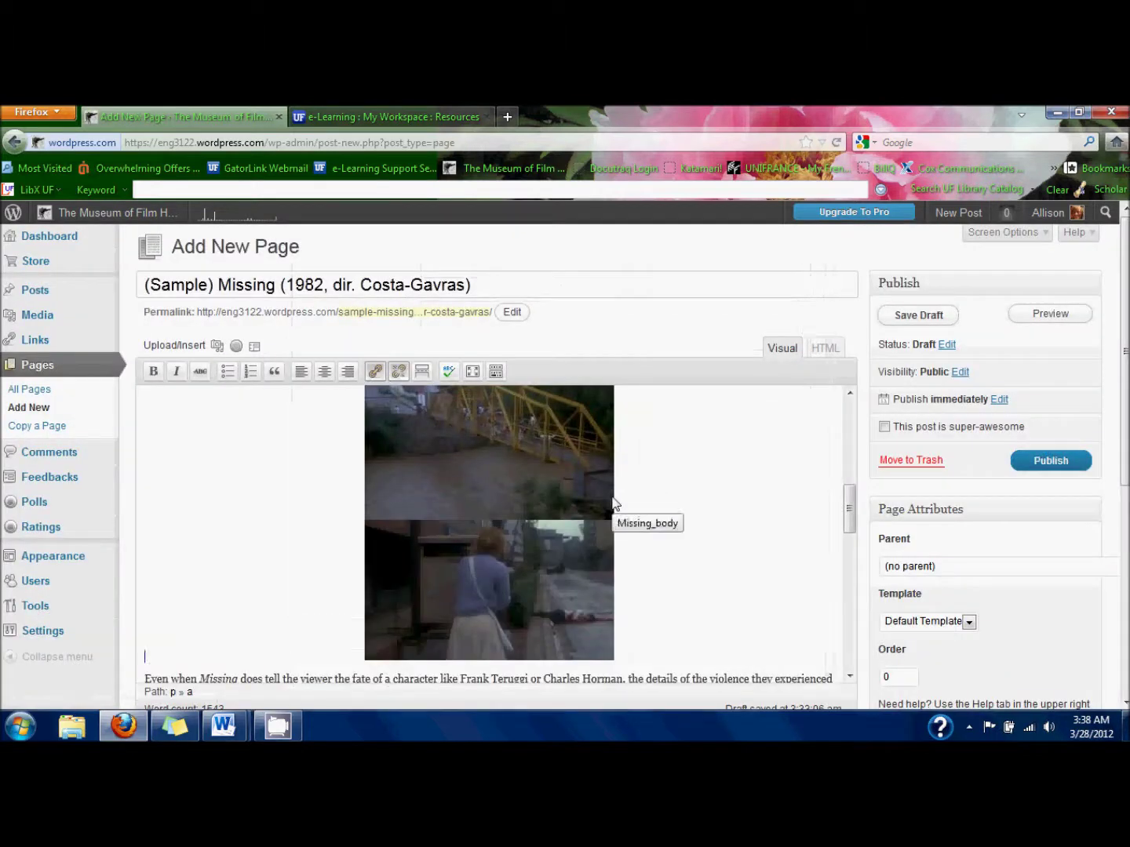
drag(555, 562, 705, 446)
scroll(704, 447, down, 2)
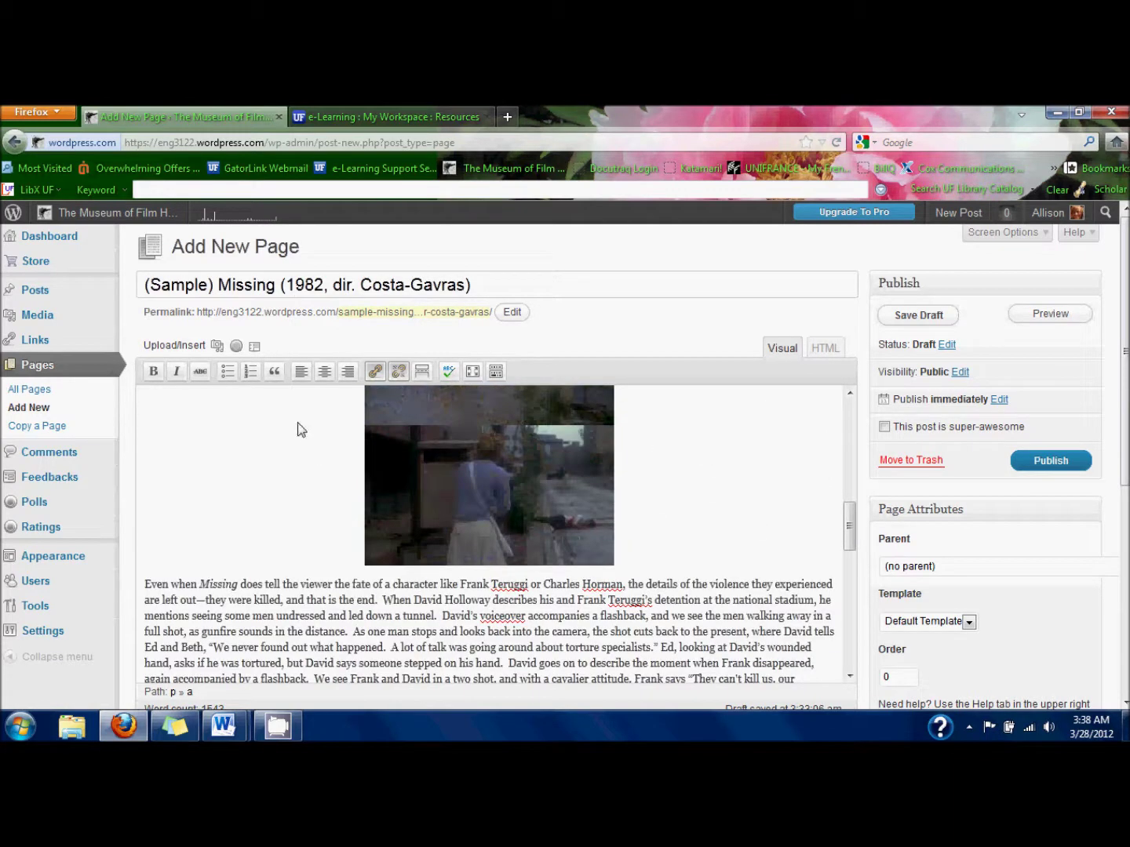
Insert the Missing_morgue_roof still from the gallery with alignment None.
click(216, 346)
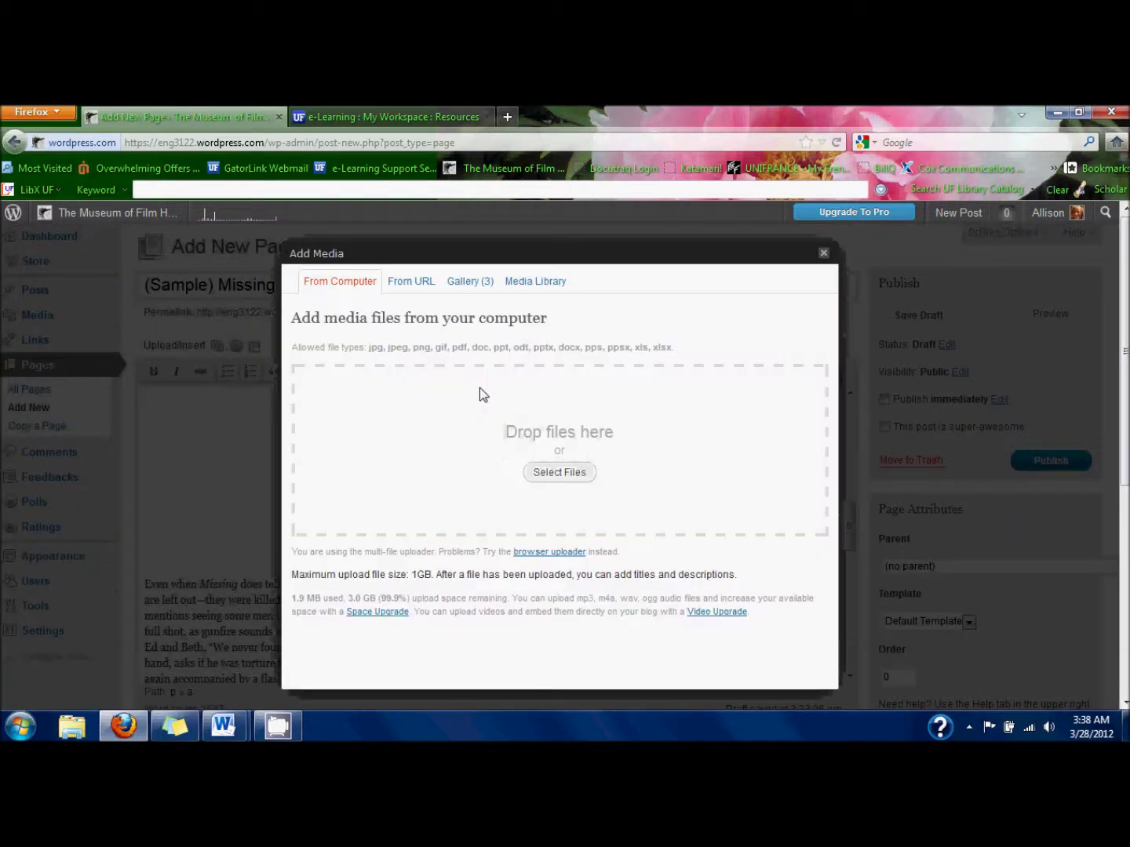
click(481, 287)
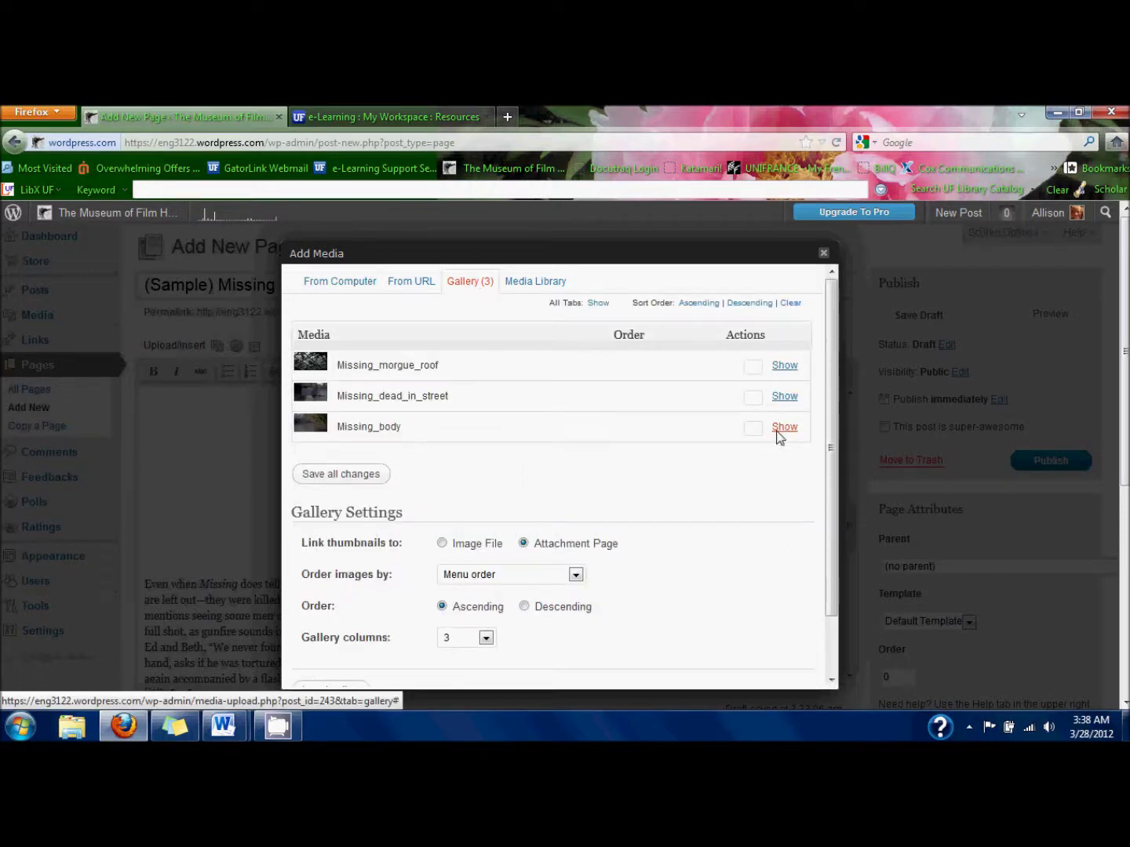
click(783, 369)
scroll(557, 508, down, 3)
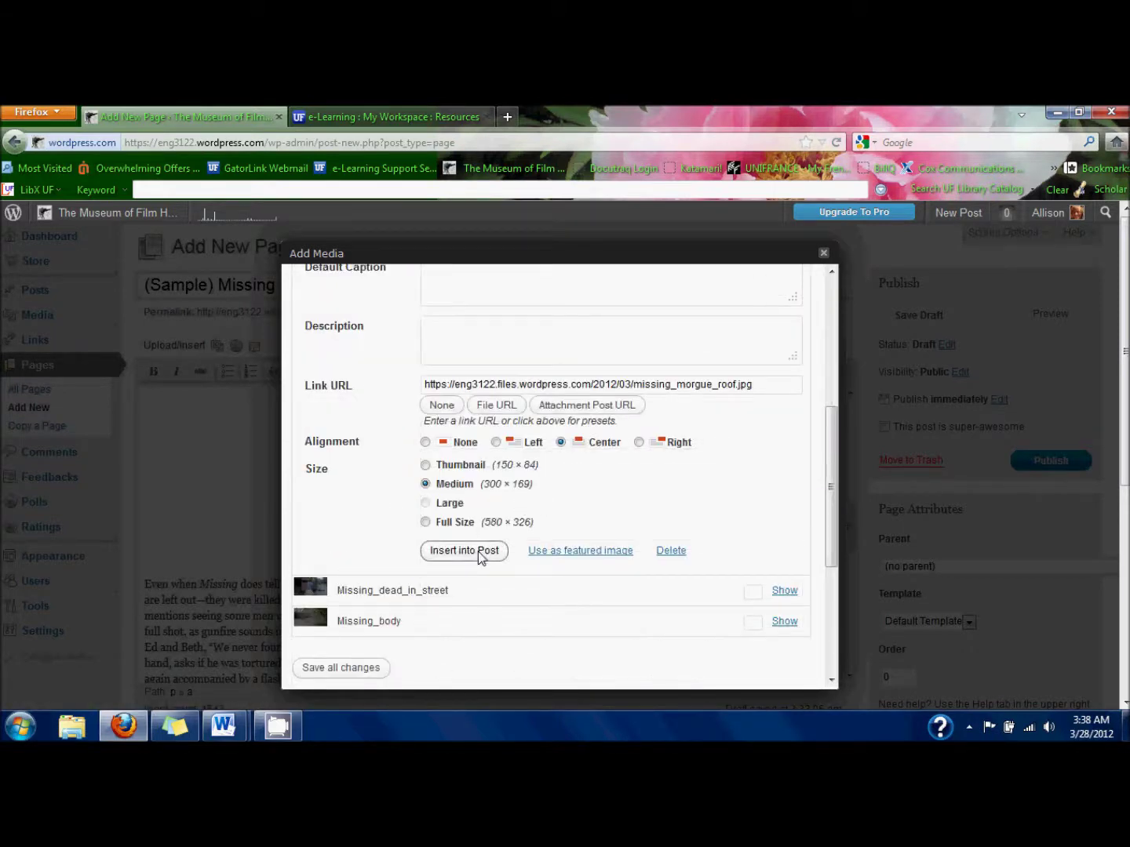
click(463, 443)
click(461, 552)
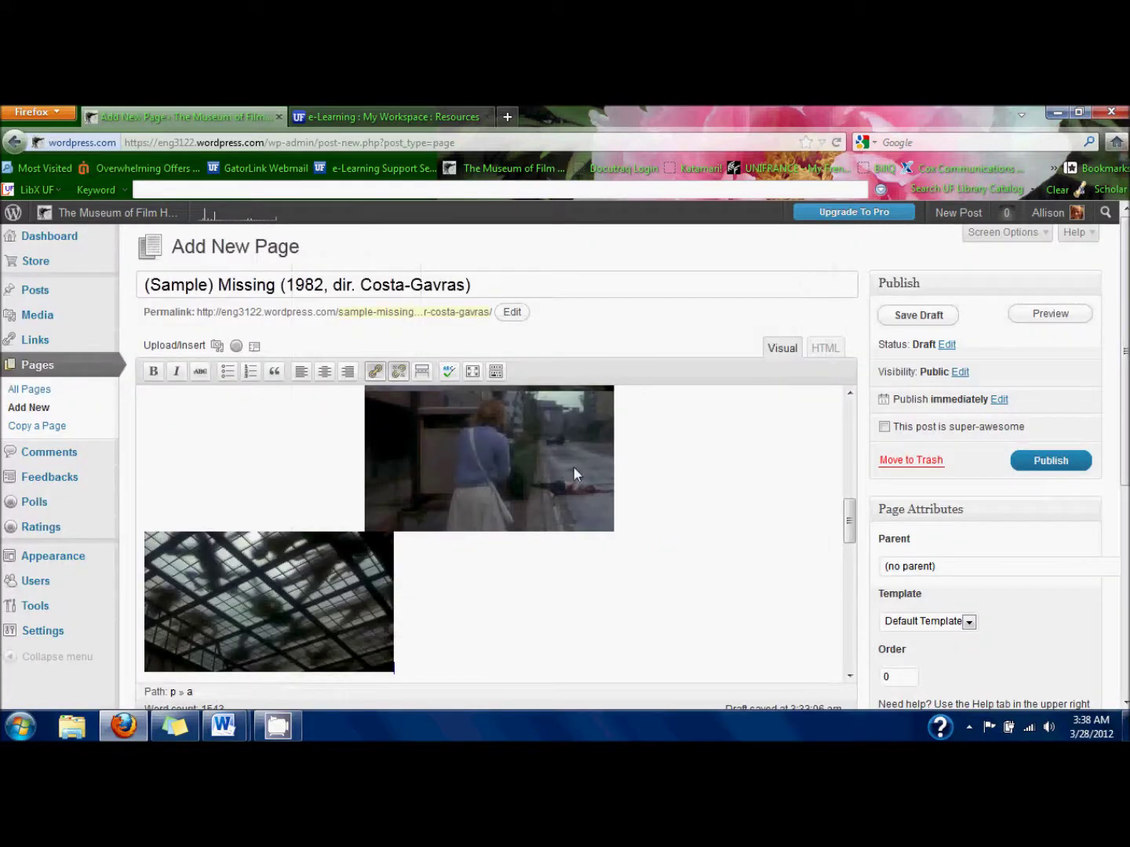
Change the street still's alignment from centred to None.
click(571, 468)
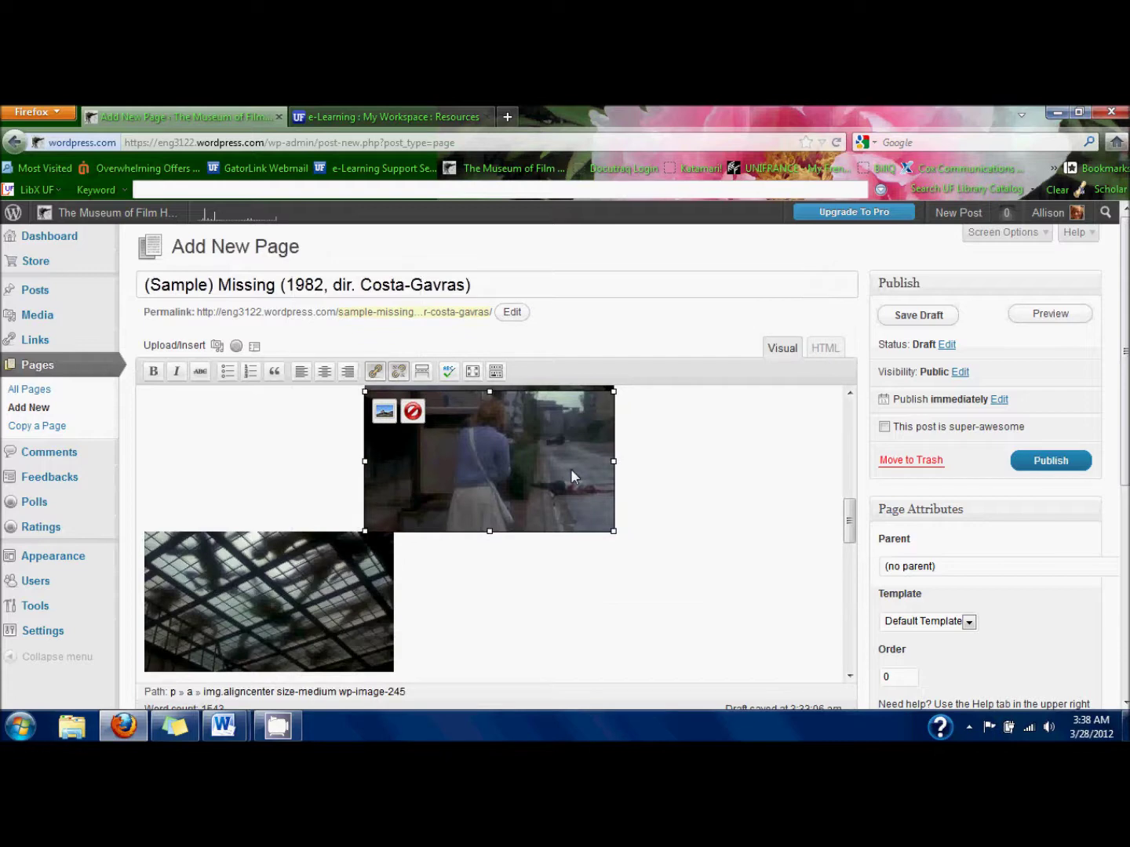
right_click(570, 468)
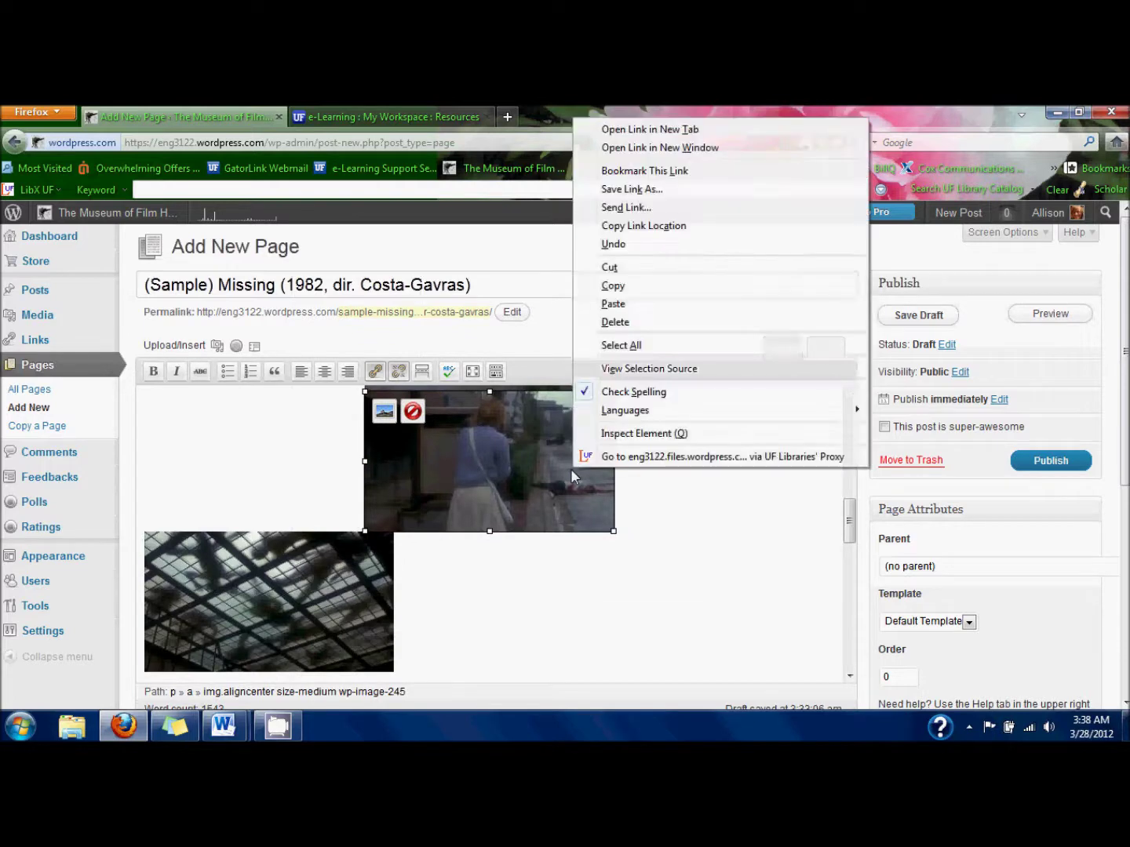
click(384, 412)
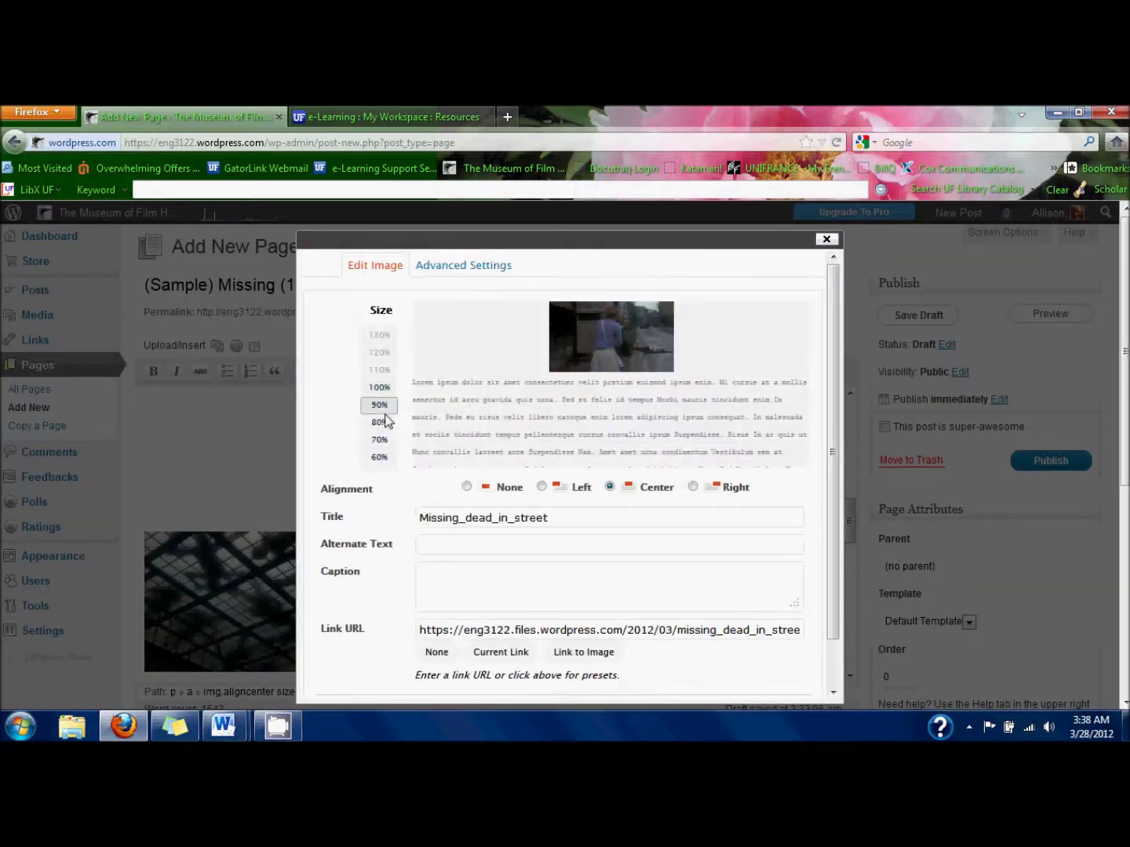
click(492, 489)
scroll(493, 491, down, 1)
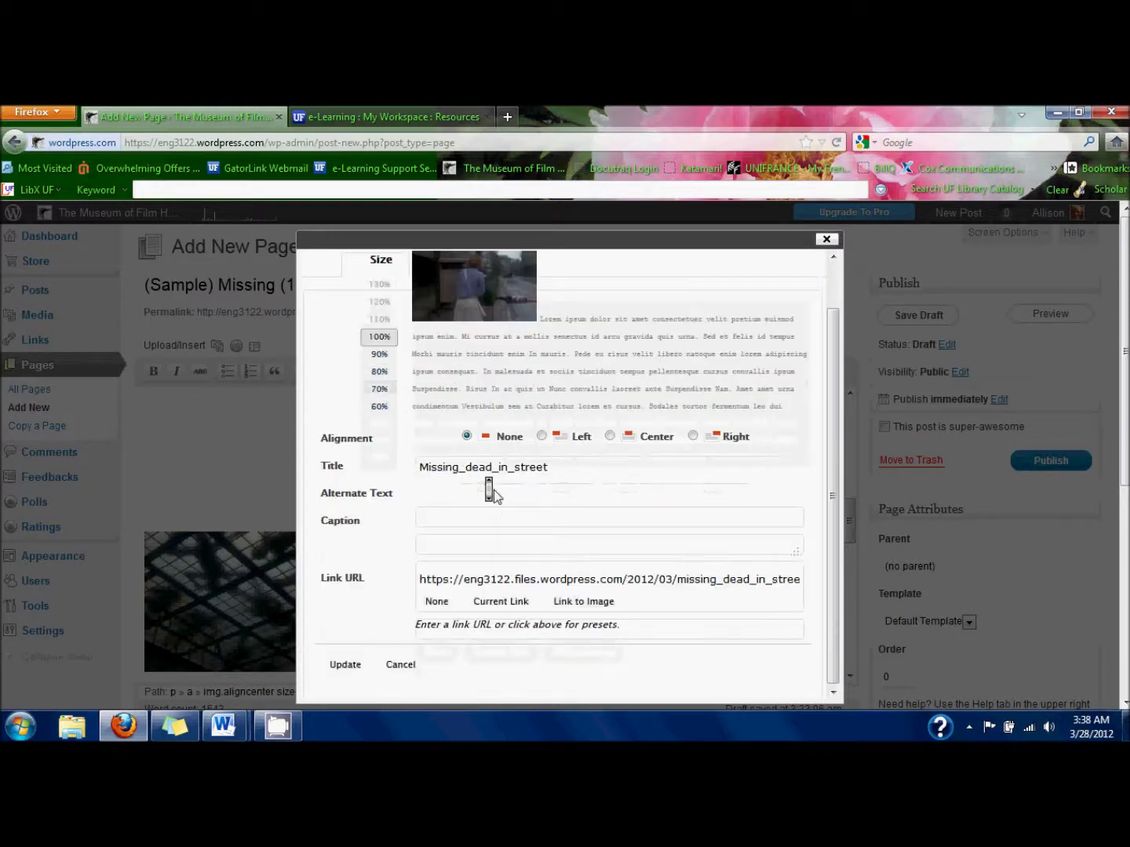
click(346, 667)
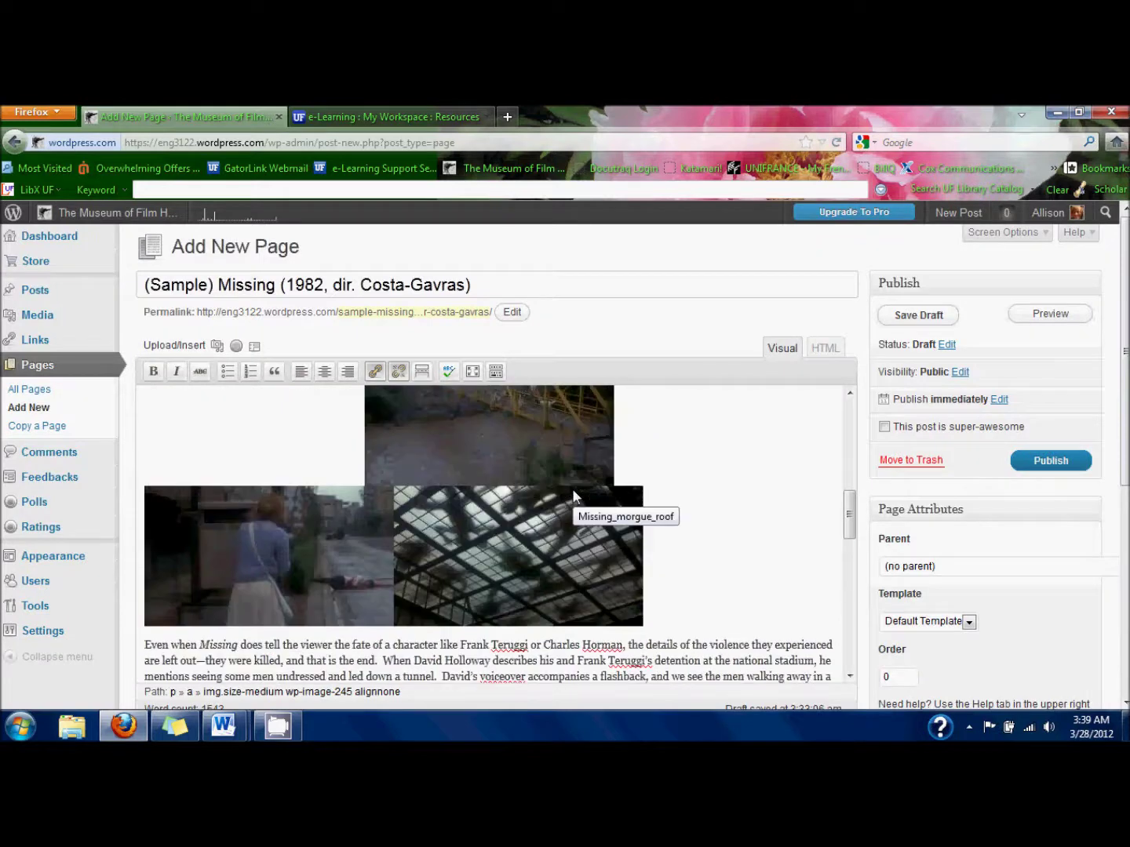
Set the bridge still to alignment None and preview the draft page.
click(572, 489)
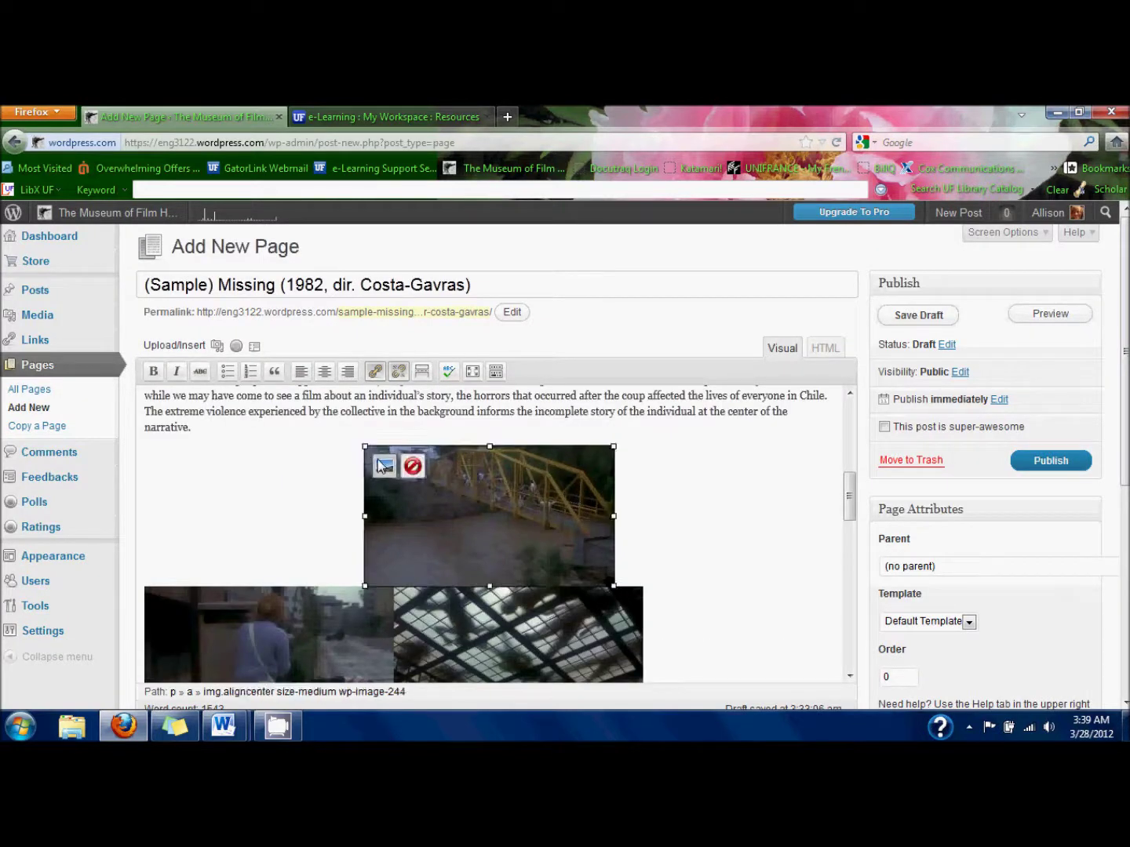
click(380, 462)
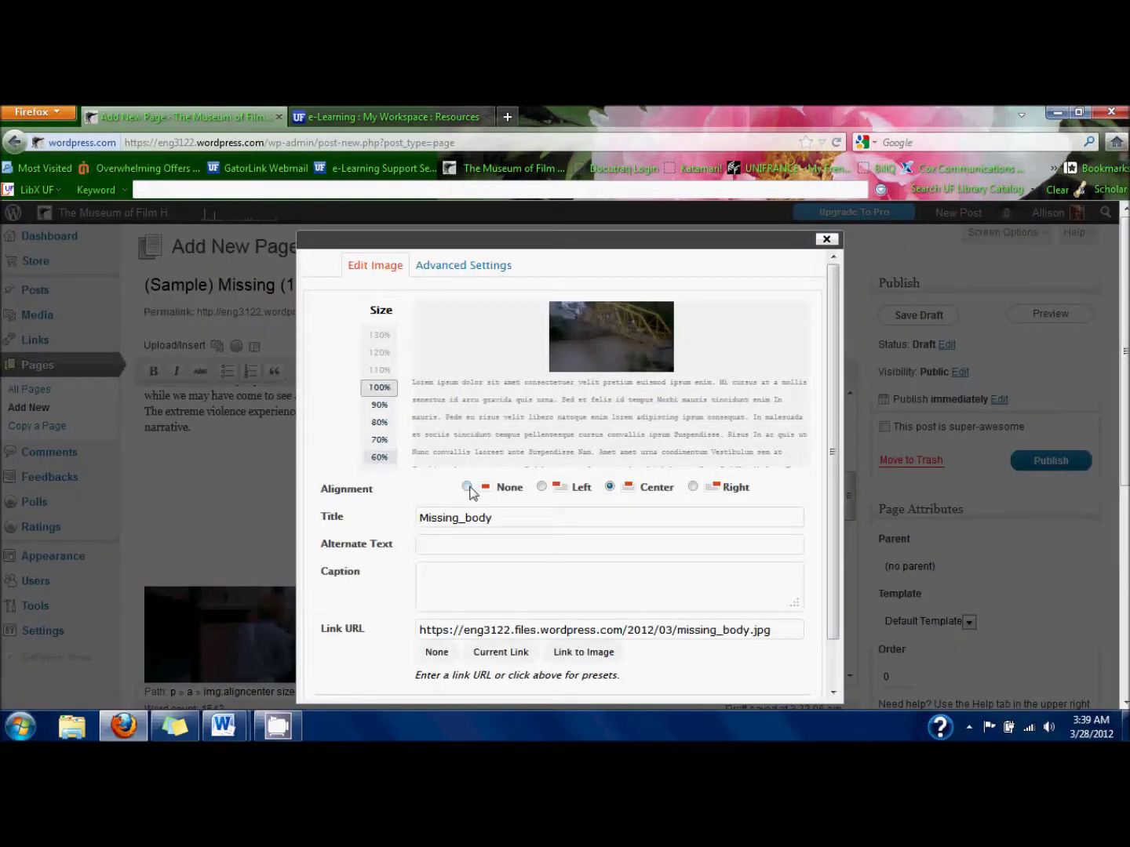
click(466, 487)
scroll(470, 490, down, 1)
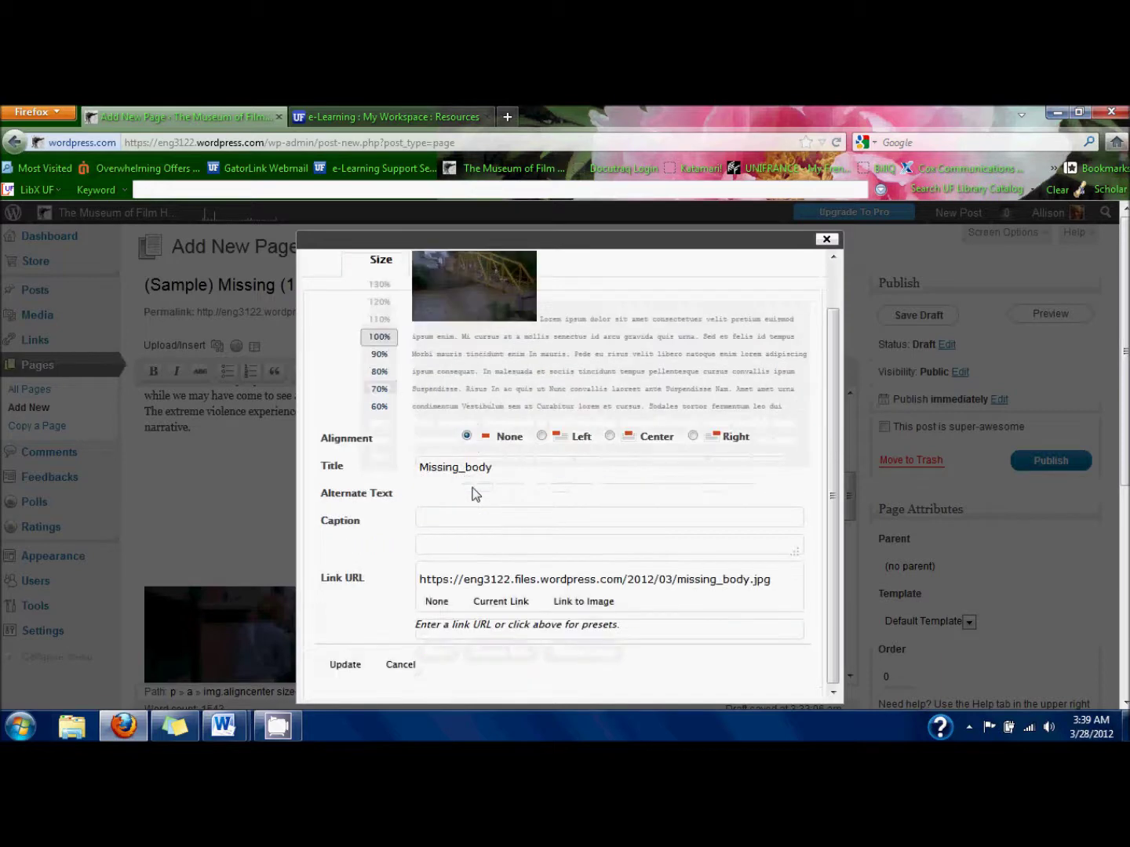
click(345, 665)
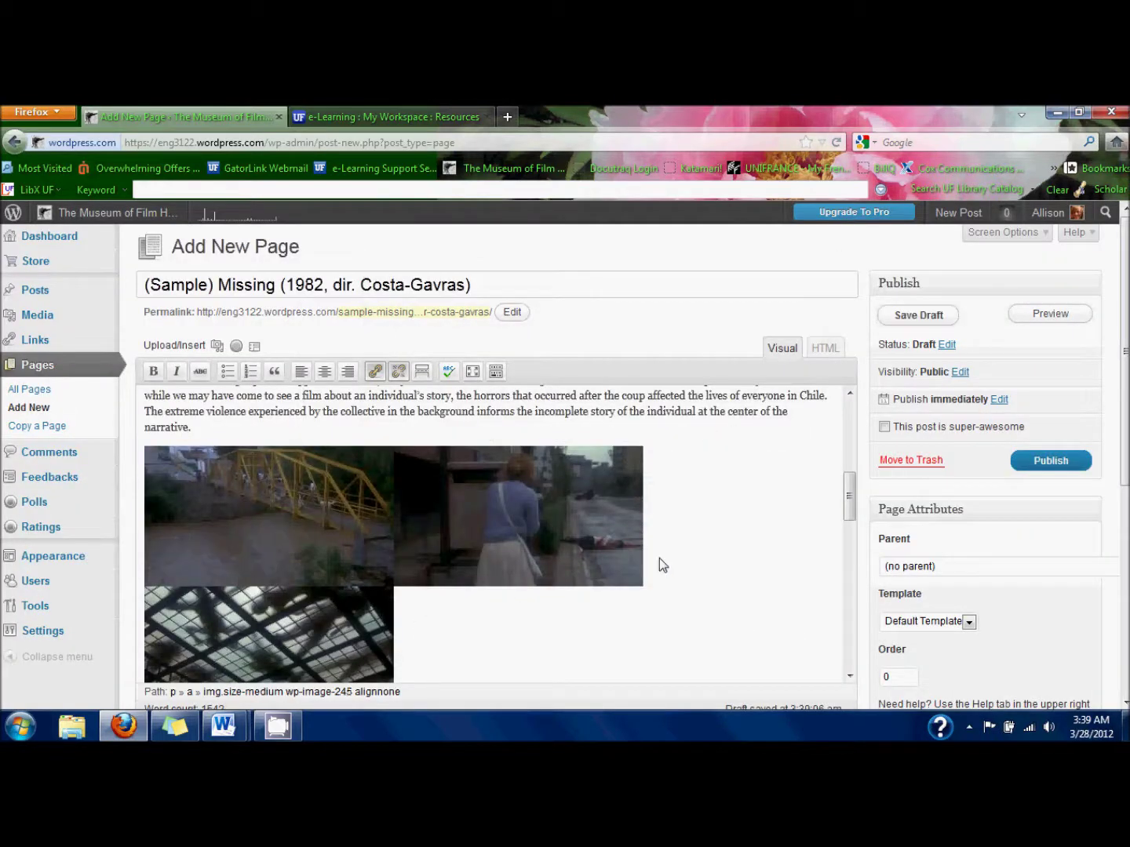
click(309, 664)
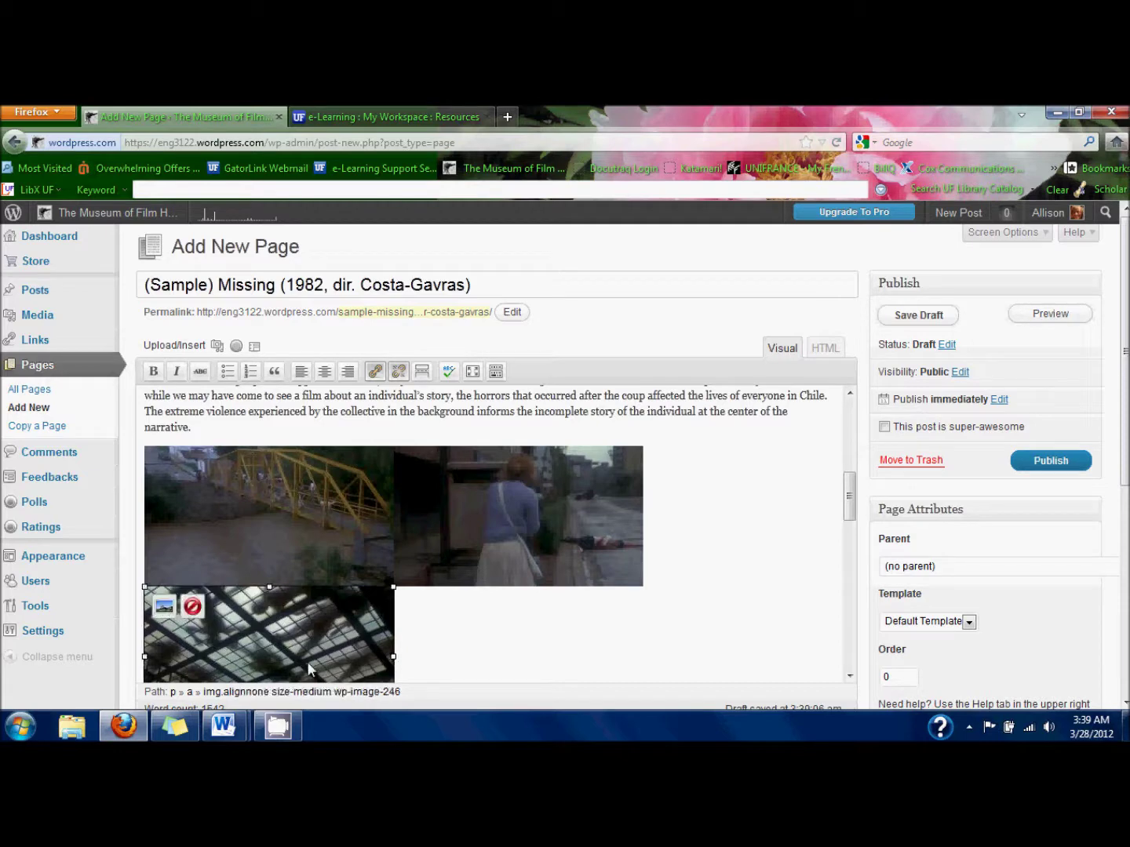
click(754, 492)
click(1074, 316)
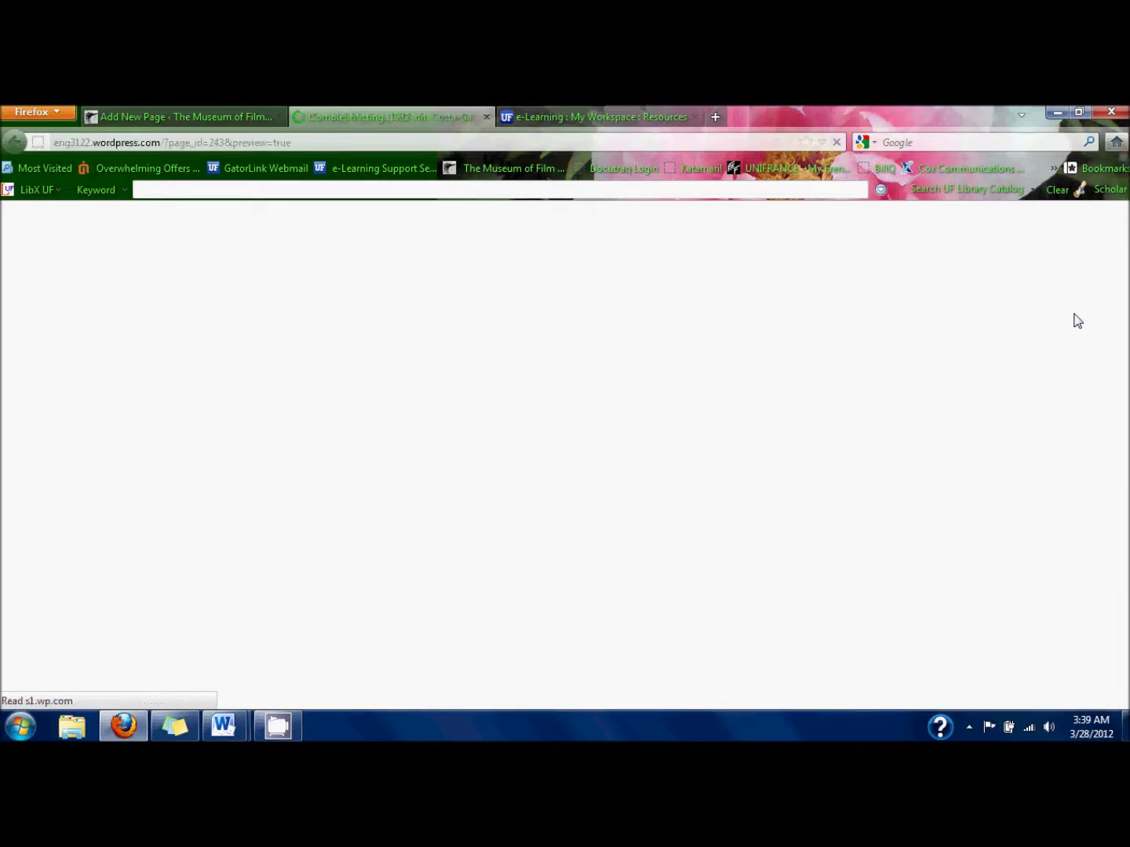
Scroll through the preview to check the essay and stills, then close it.
scroll(1076, 318, down, 2)
scroll(1070, 314, down, 10)
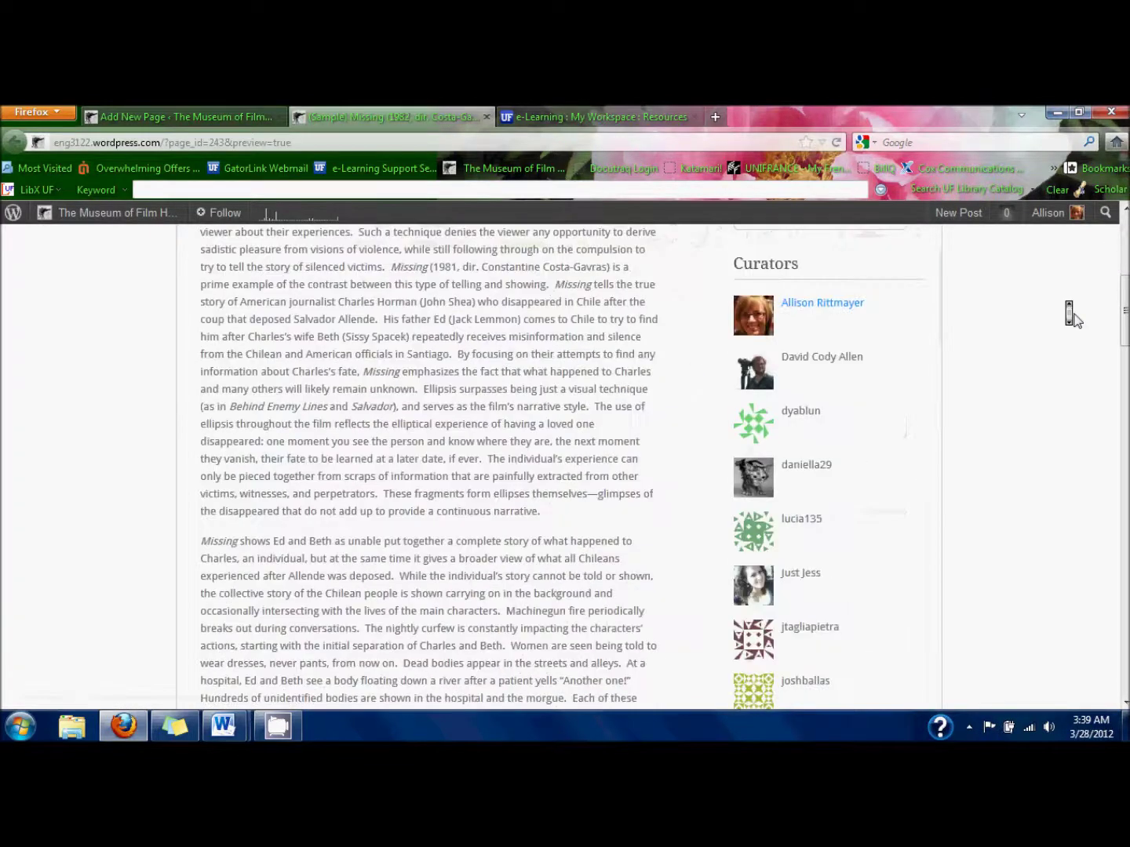
scroll(1074, 320, down, 3)
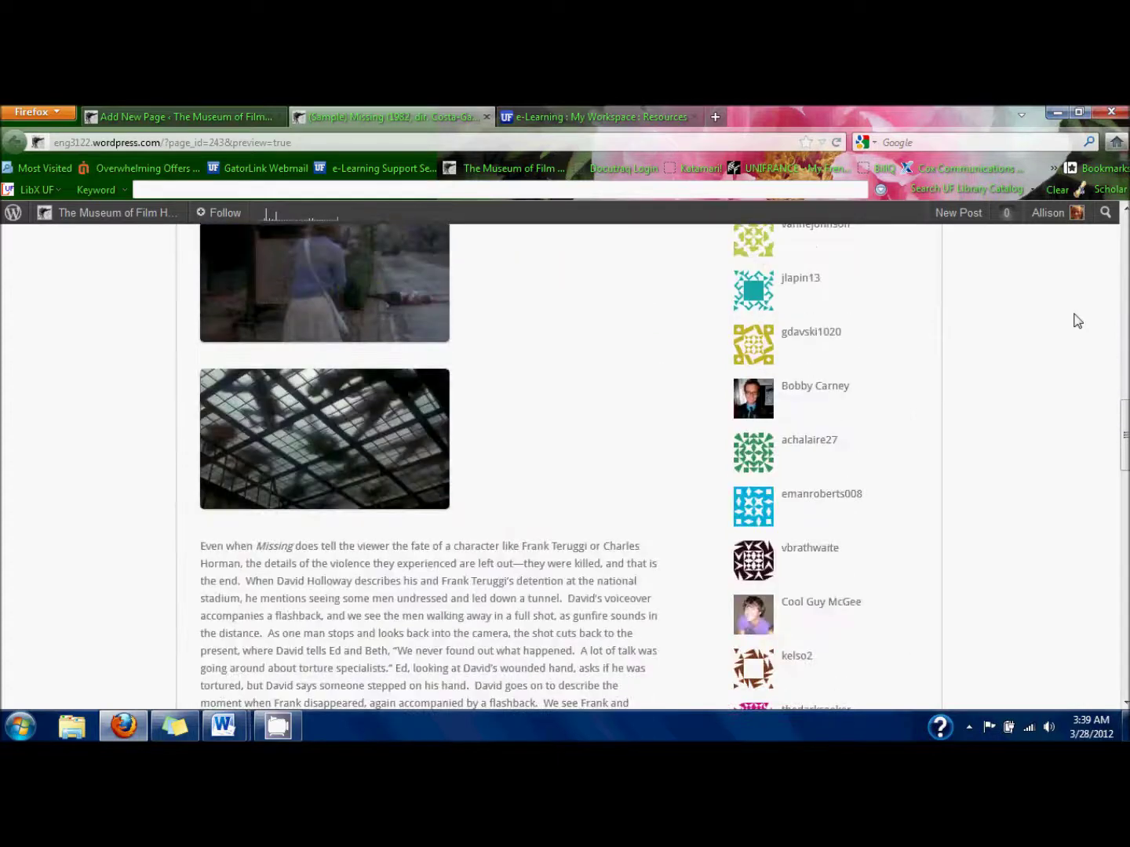
middle_click(551, 435)
click(560, 443)
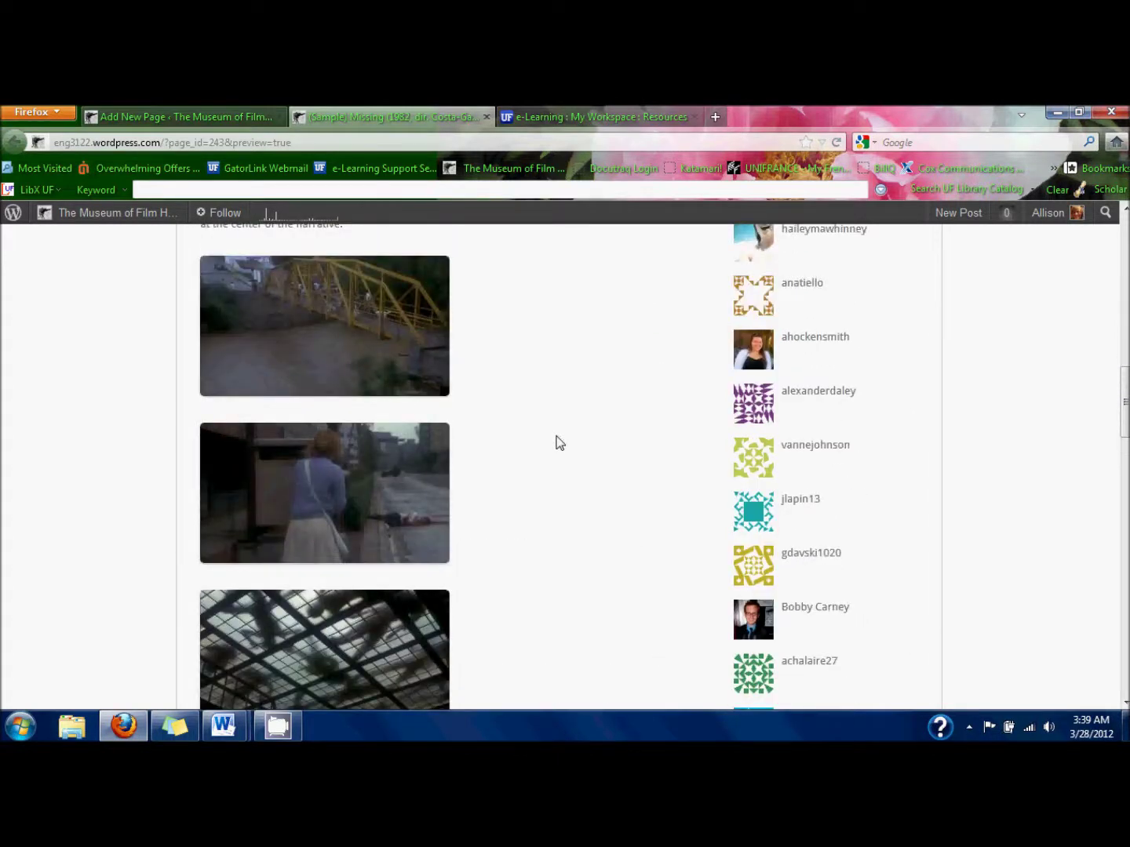
scroll(559, 443, down, 2)
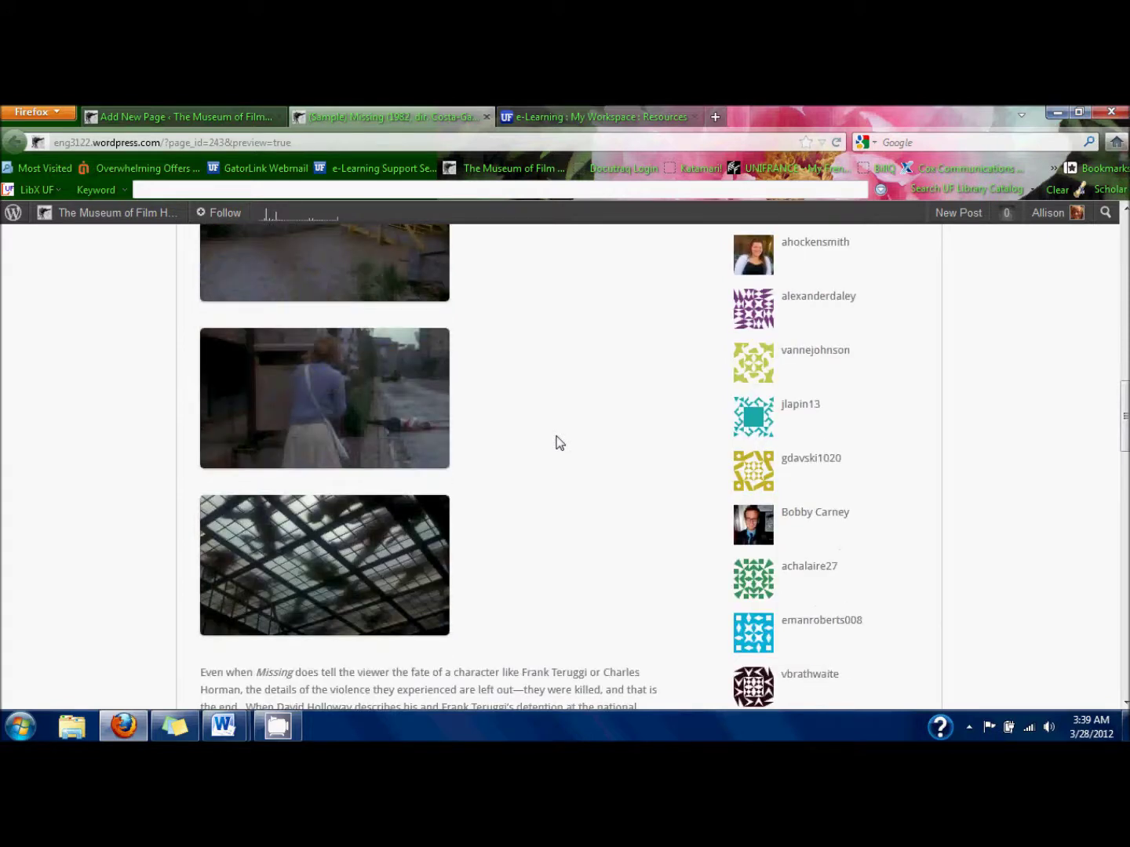
scroll(560, 443, up, 4)
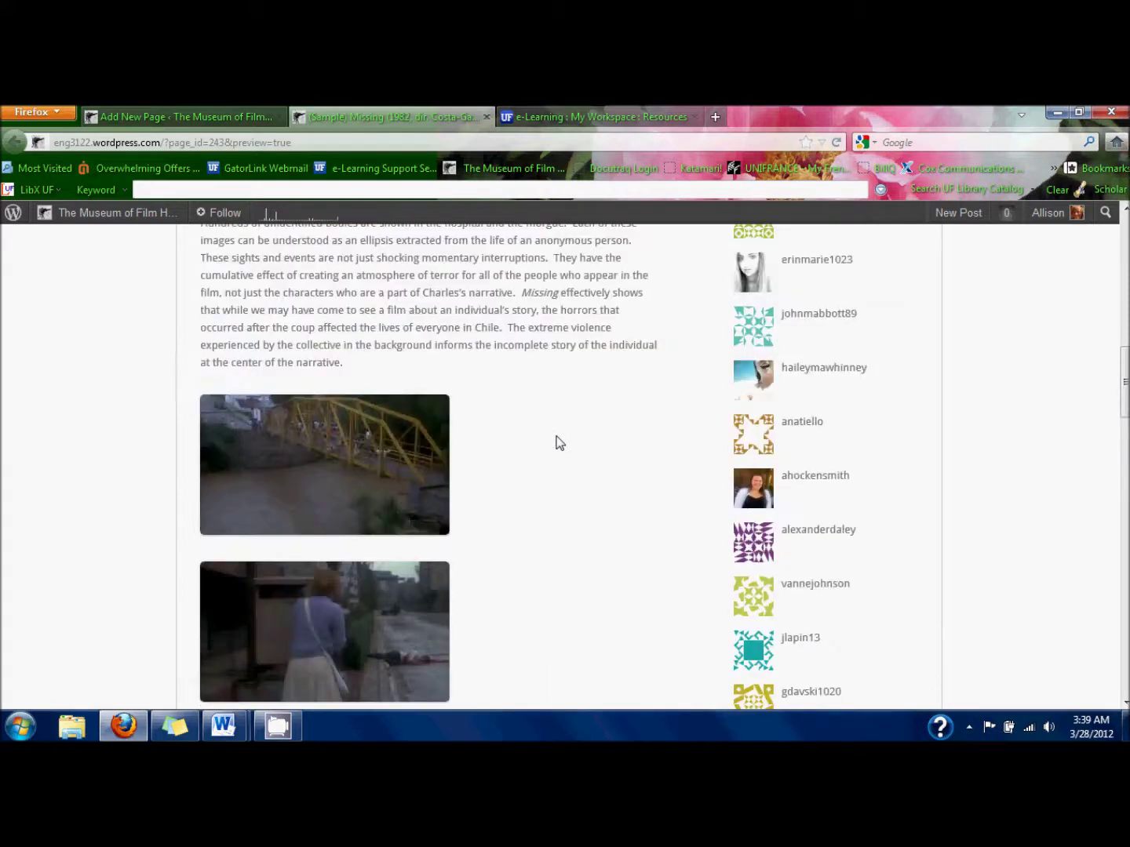
scroll(560, 443, down, 4)
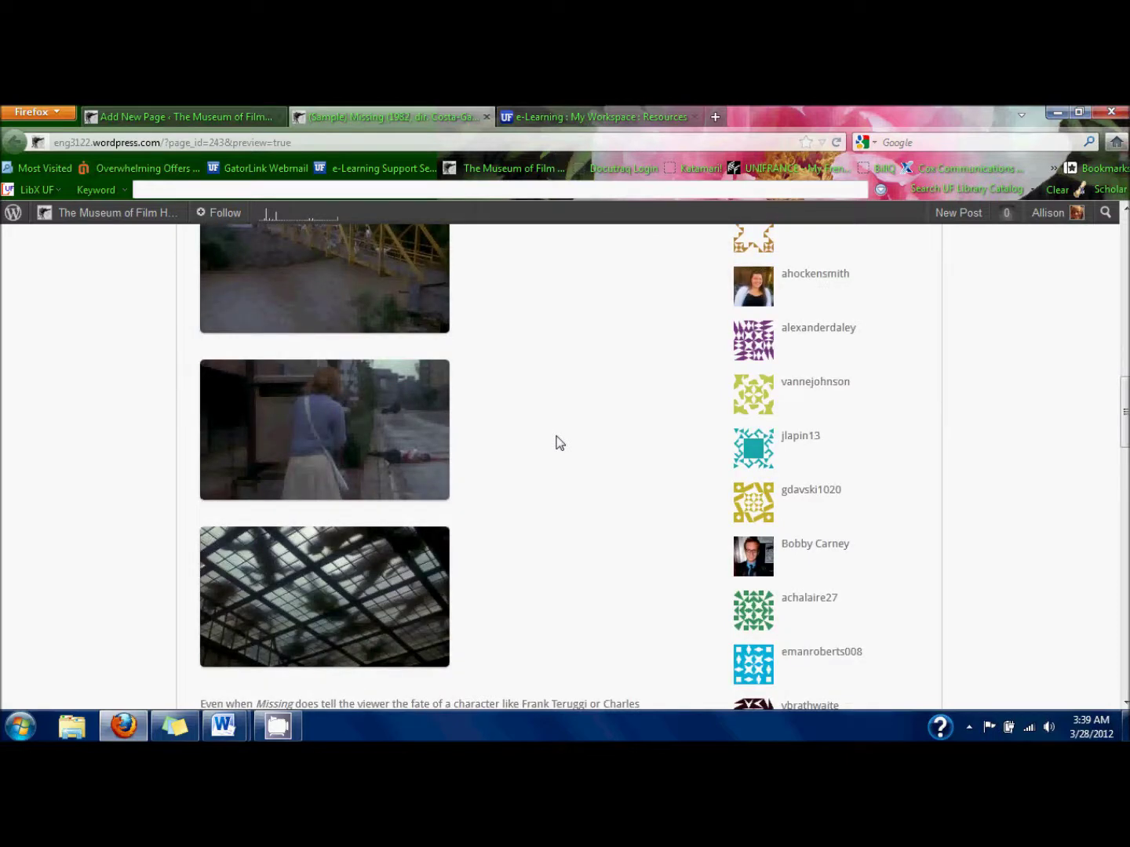
click(485, 118)
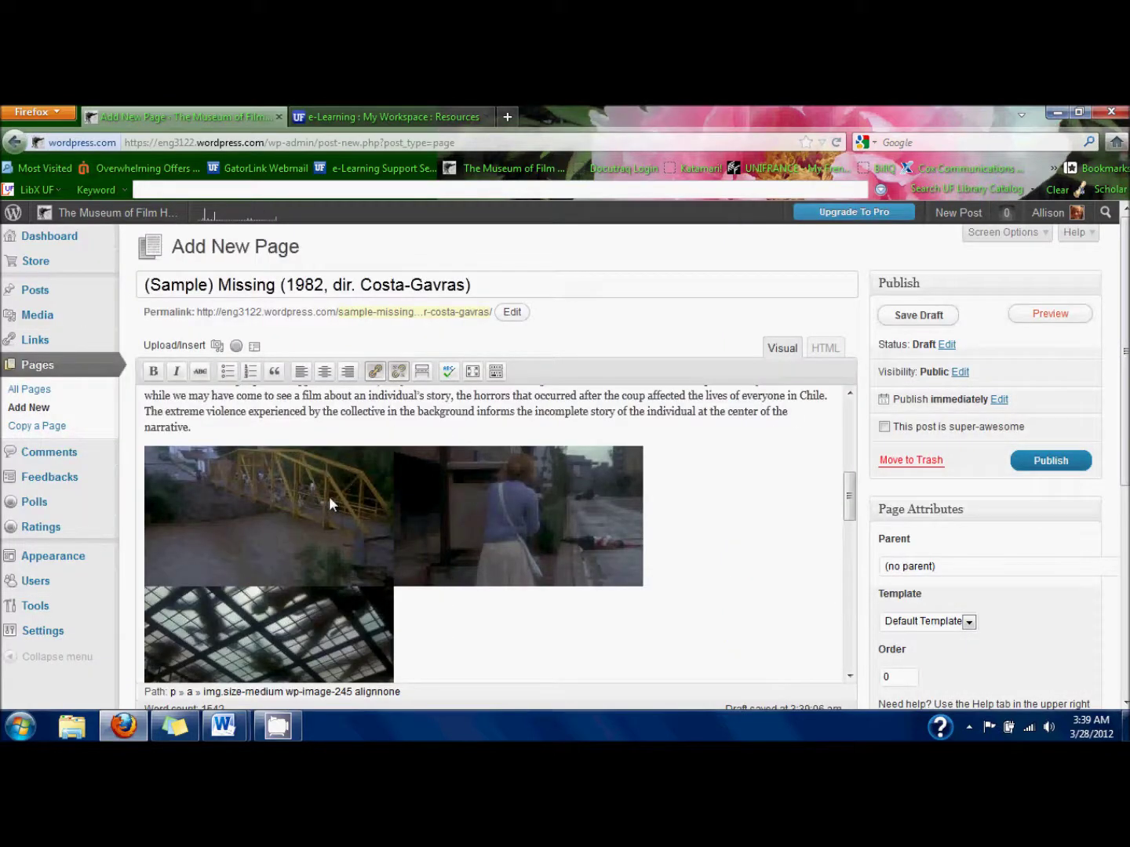
Delete the morgue-roof and street stills from the page.
click(328, 496)
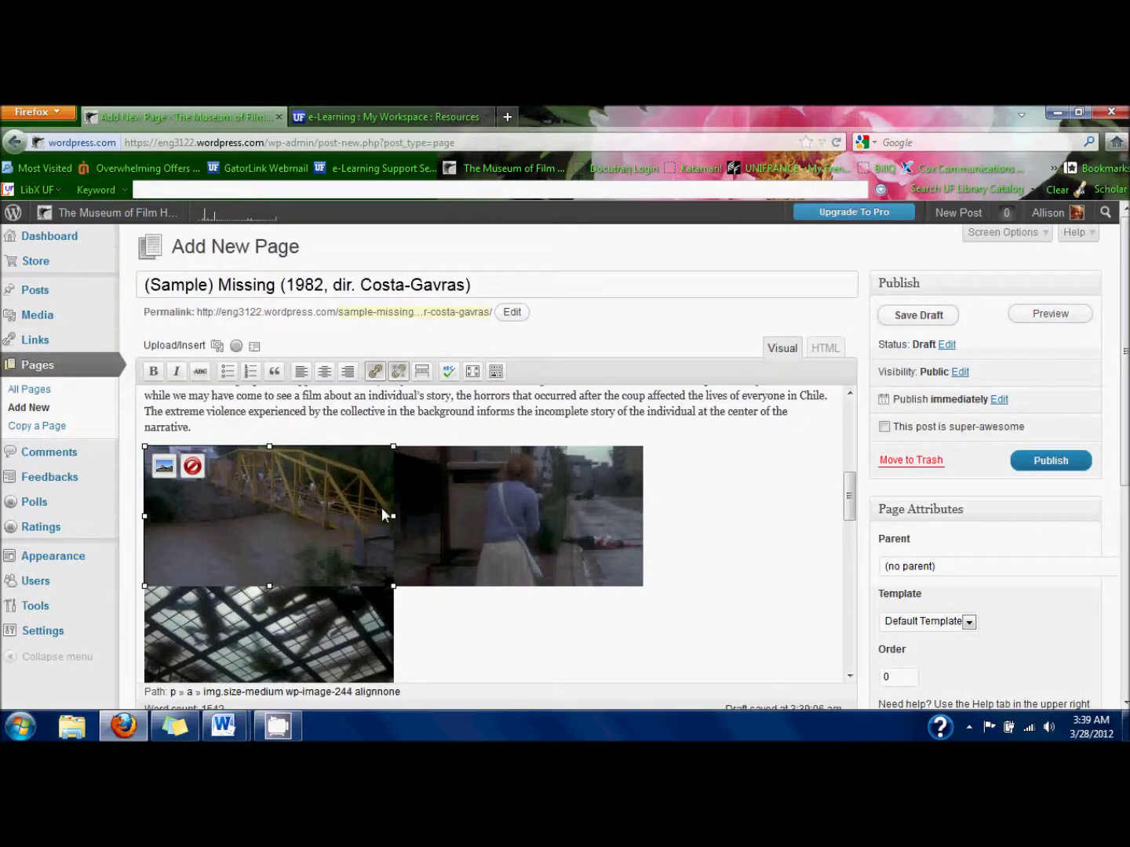
click(514, 514)
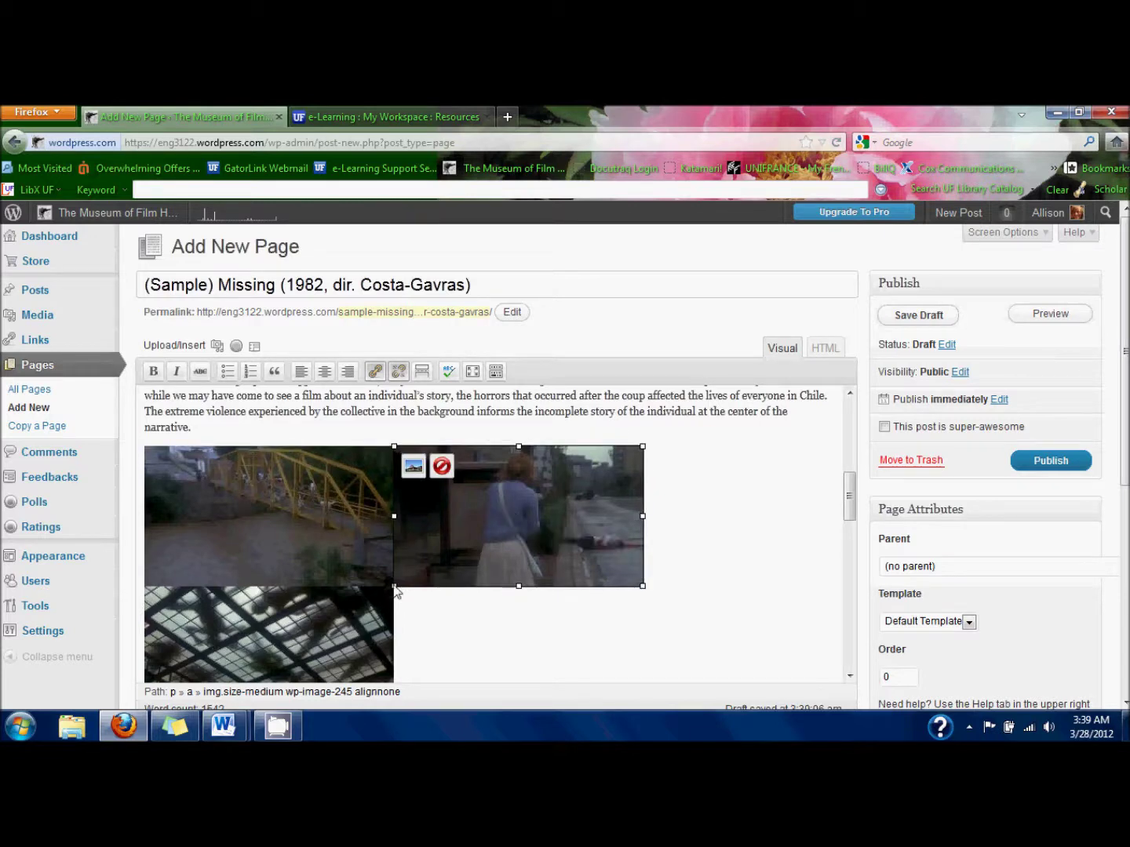
click(364, 616)
drag(365, 615, 322, 413)
drag(326, 596, 412, 379)
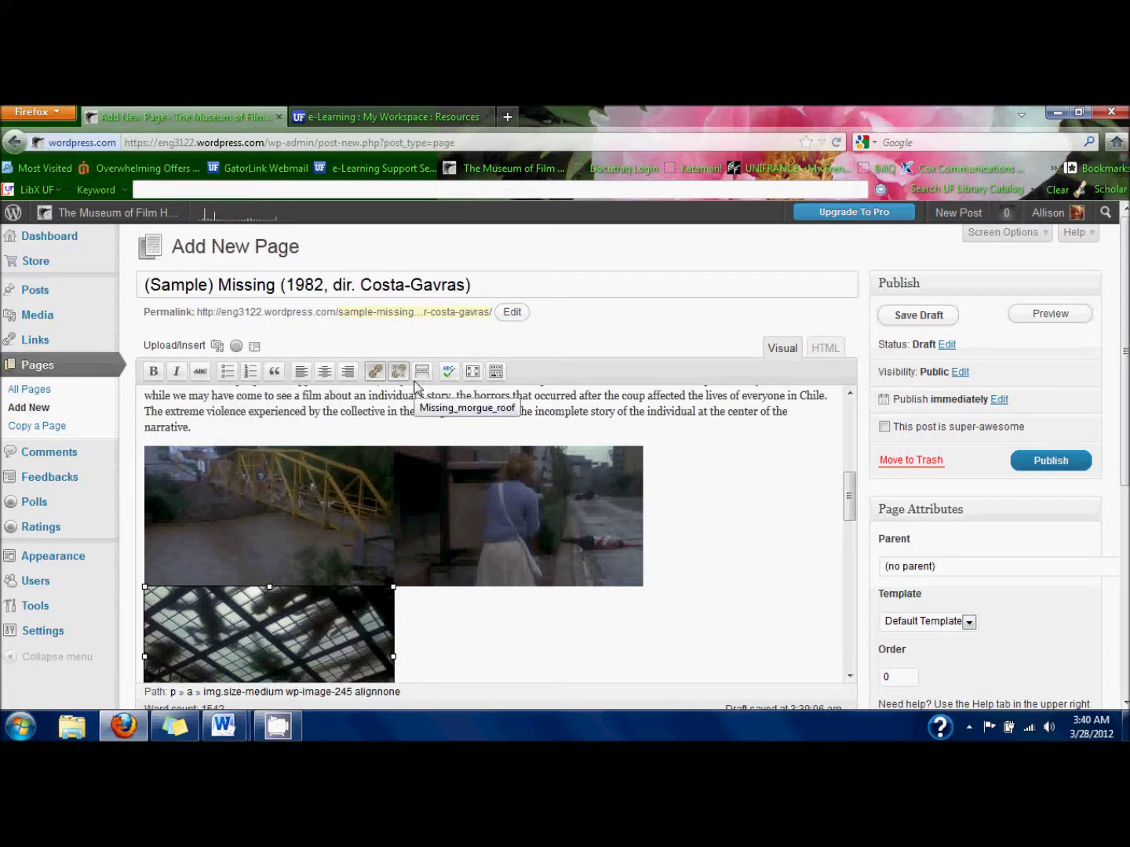
click(352, 622)
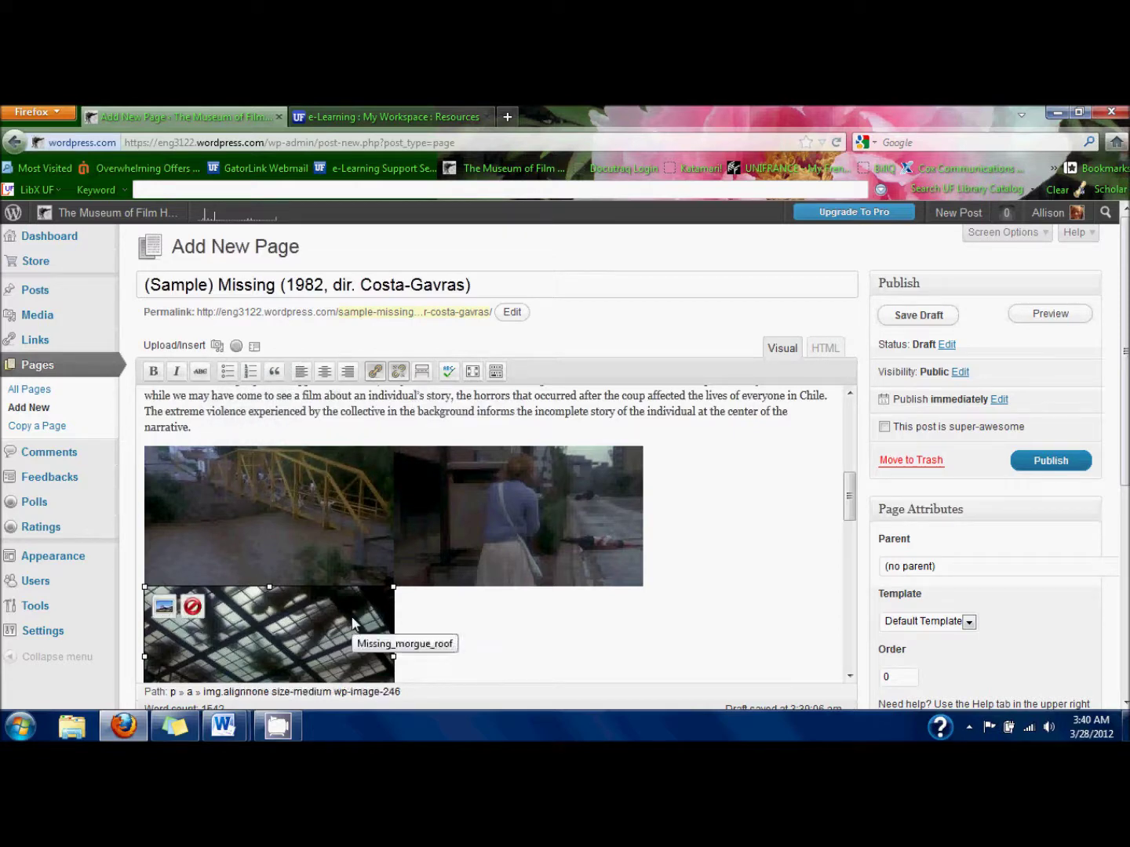
click(193, 606)
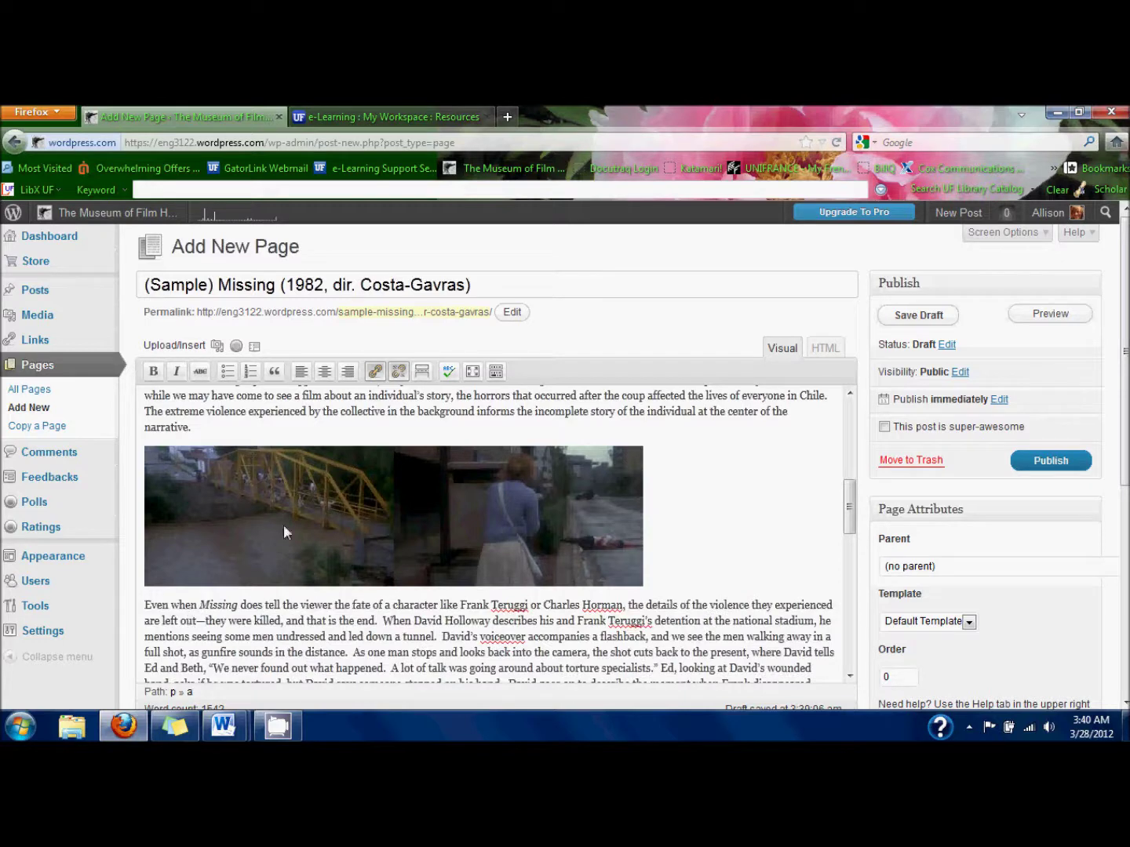
click(462, 533)
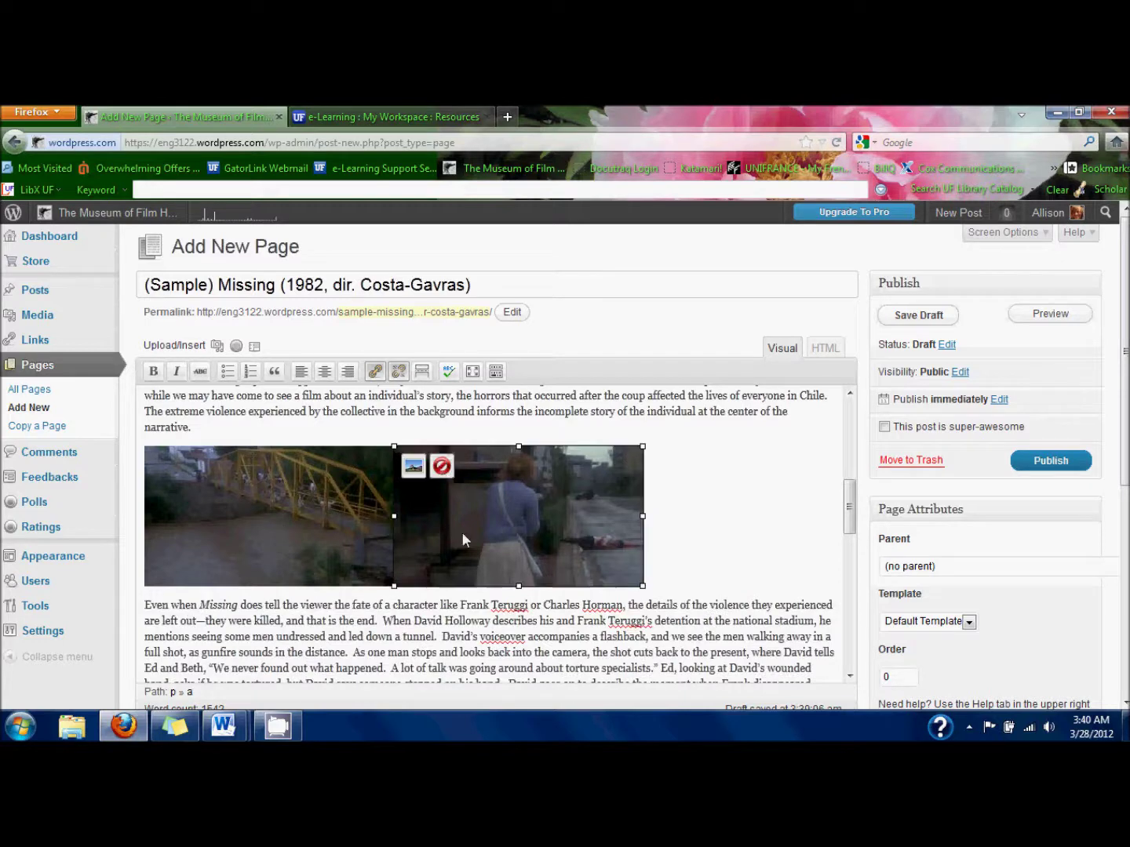
click(442, 468)
Centre the bridge still and place the cursor before the 'Missing shows' paragraph.
click(330, 489)
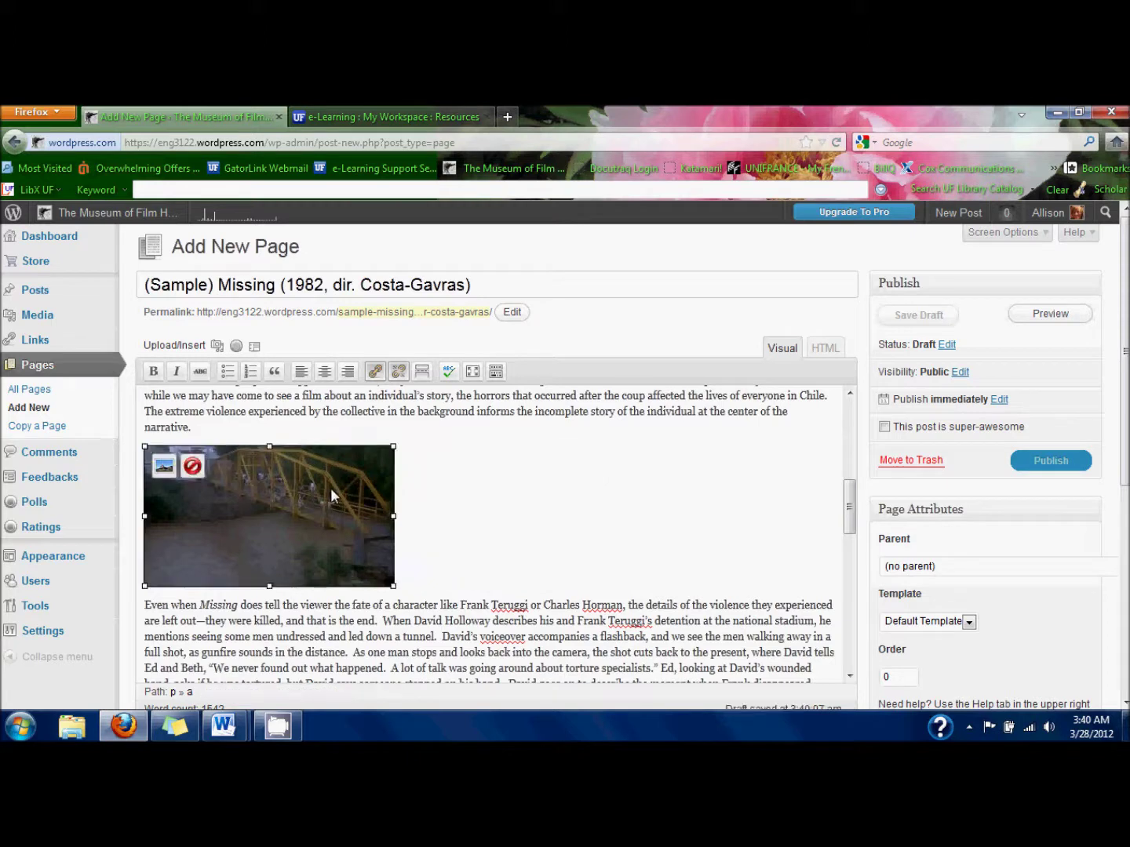
click(323, 372)
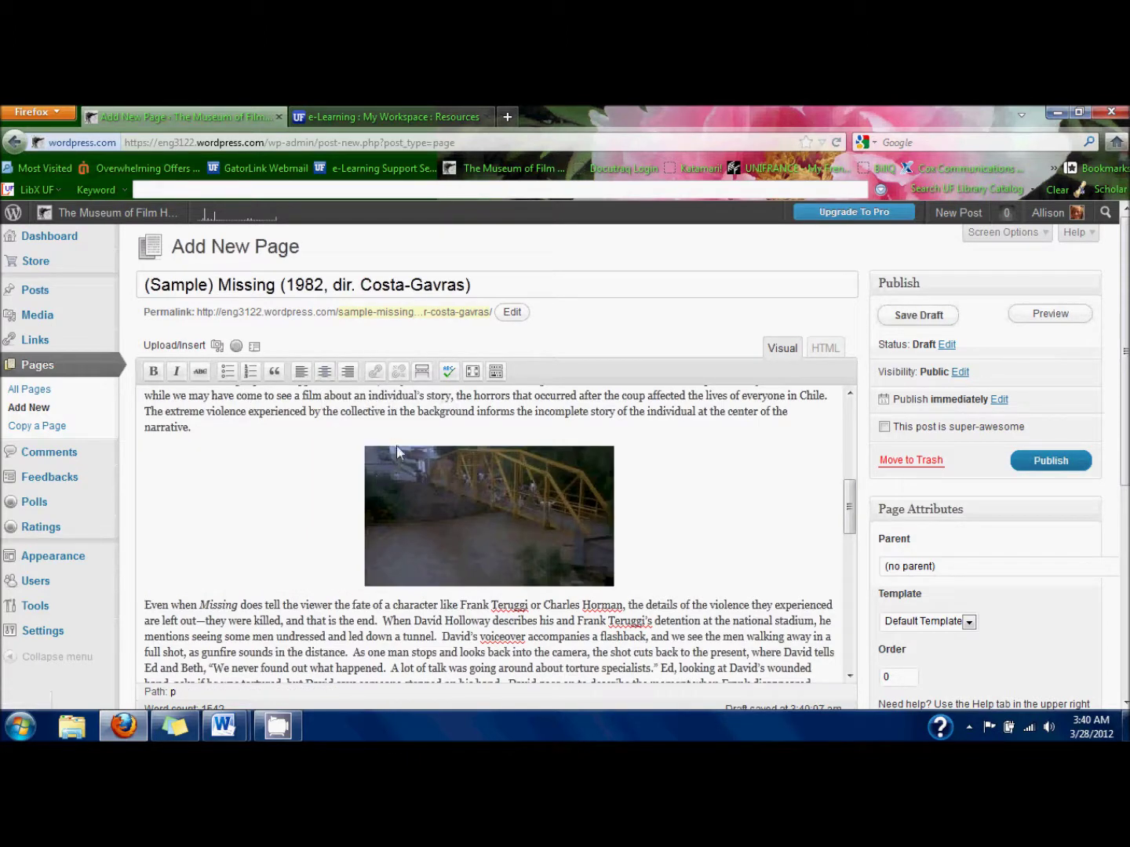
scroll(397, 445, up, 5)
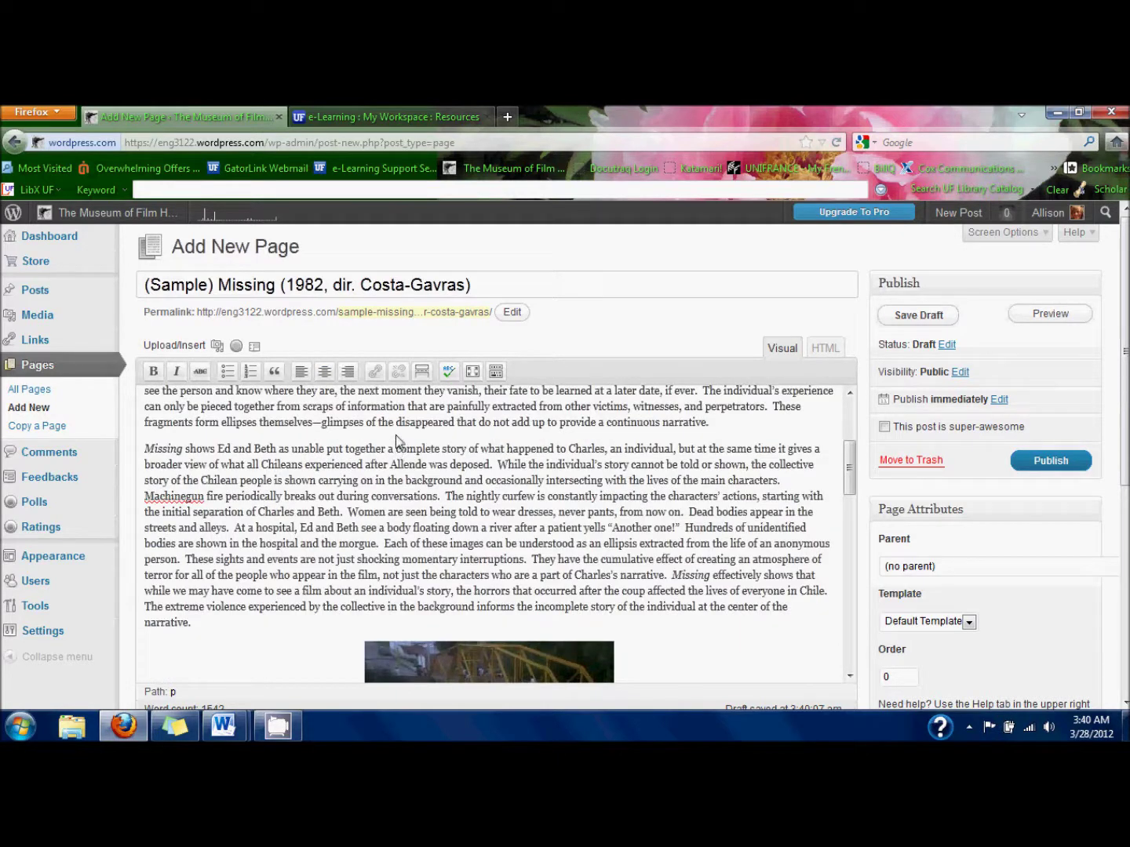
click(146, 454)
Insert Missing_dead_in_street, centred at medium size, in a new paragraph above 'Missing shows Ed and Beth'.
key(Return)
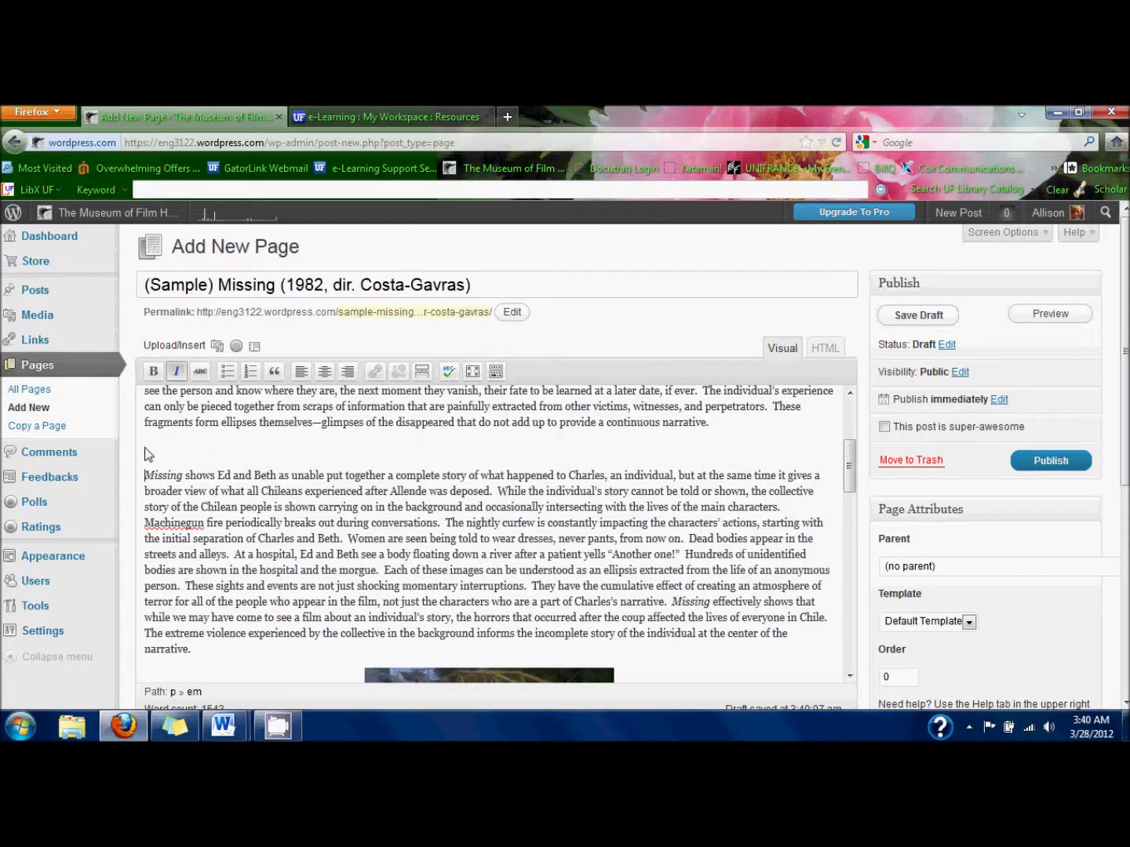
click(216, 345)
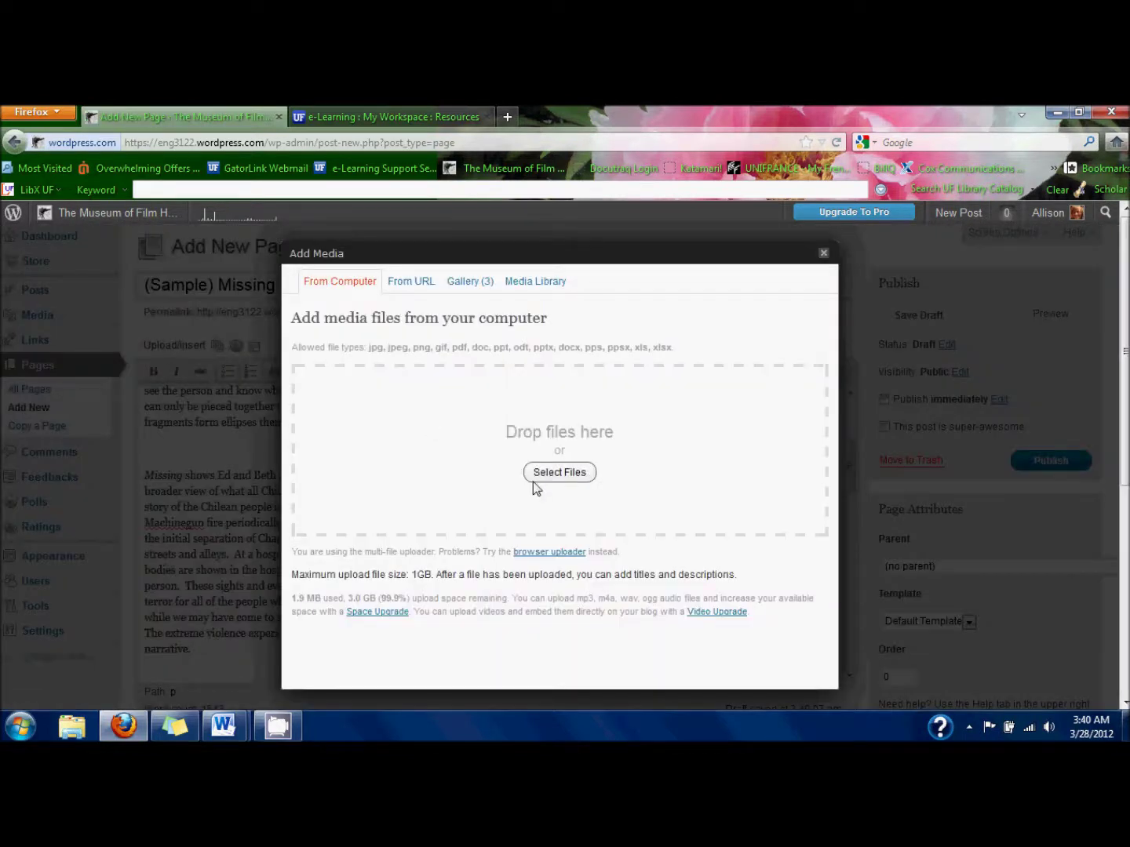
click(456, 289)
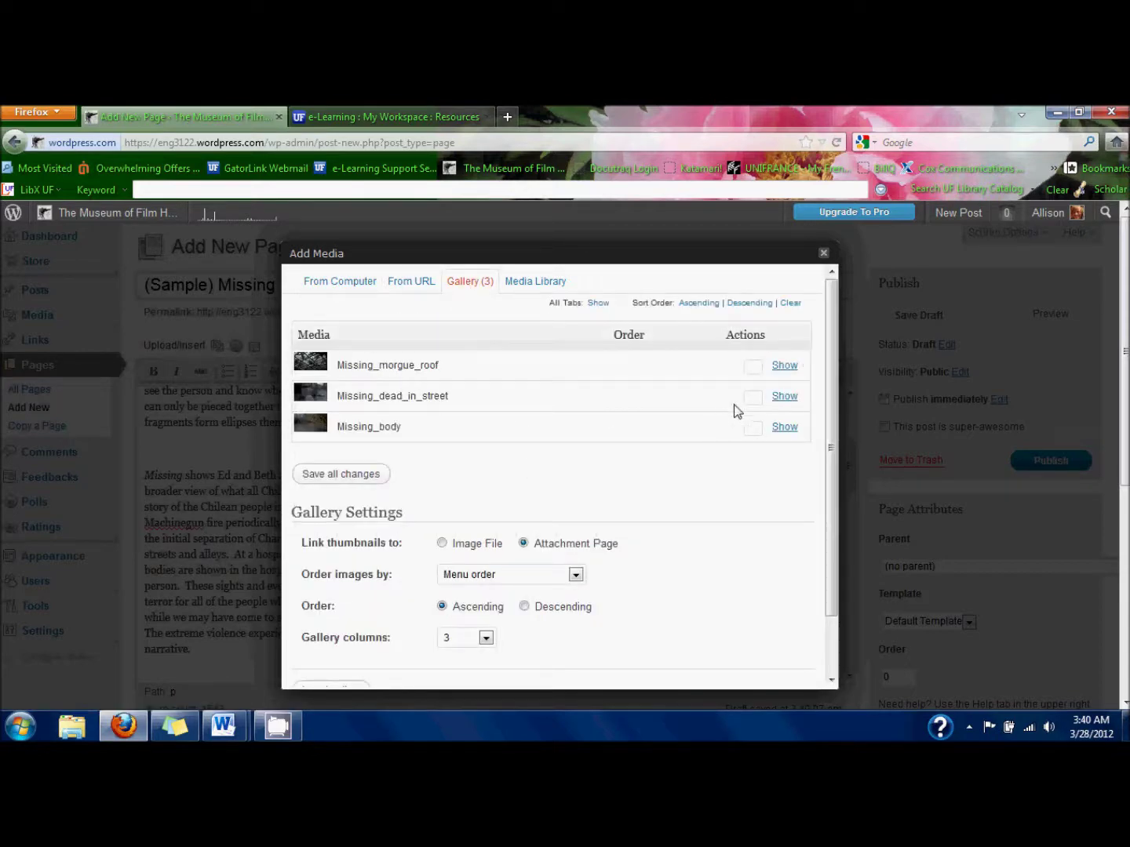
click(784, 397)
scroll(573, 515, down, 3)
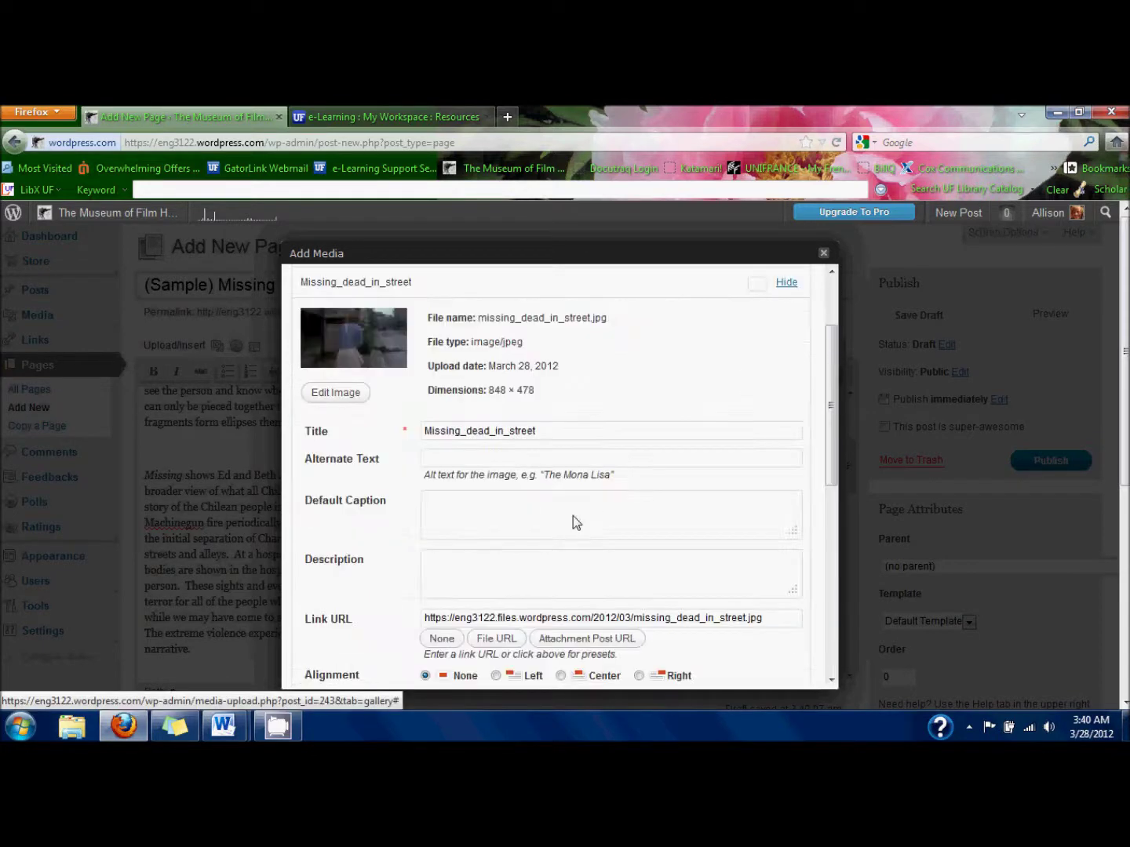
scroll(571, 522, down, 2)
click(561, 581)
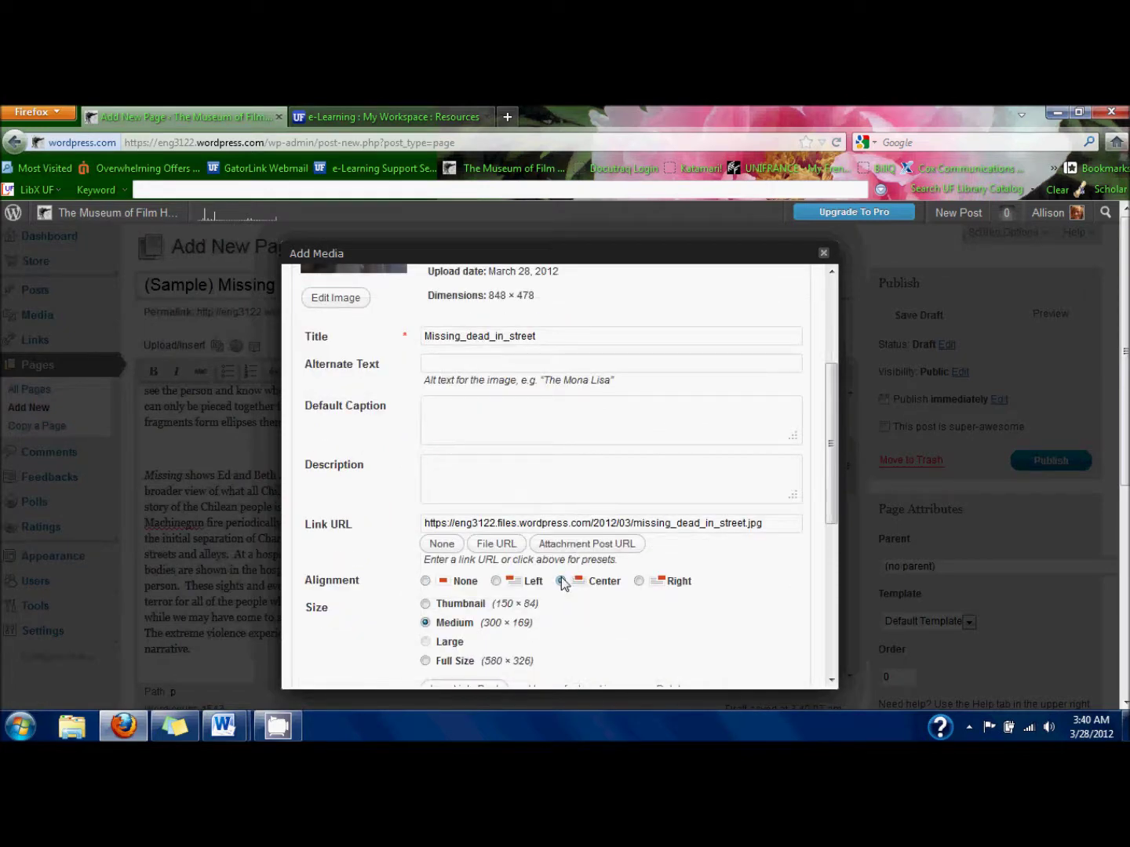
scroll(562, 577, down, 2)
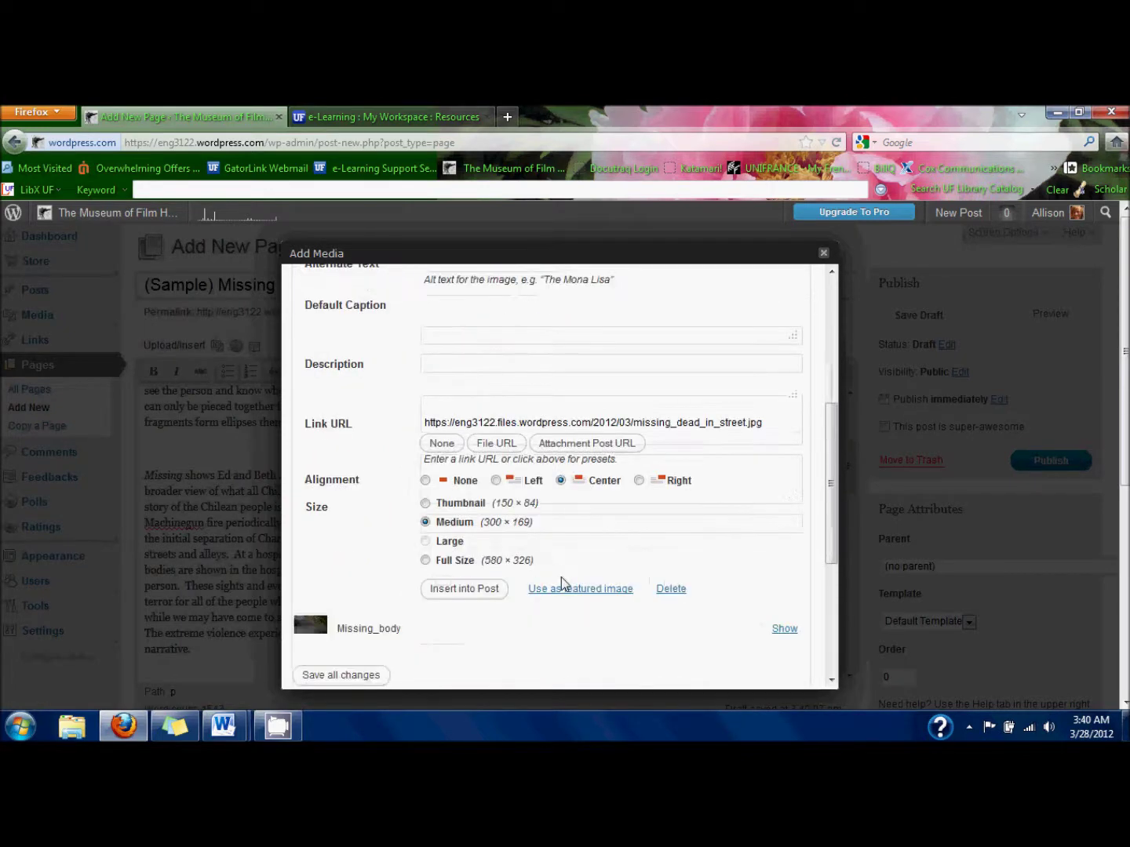
click(469, 589)
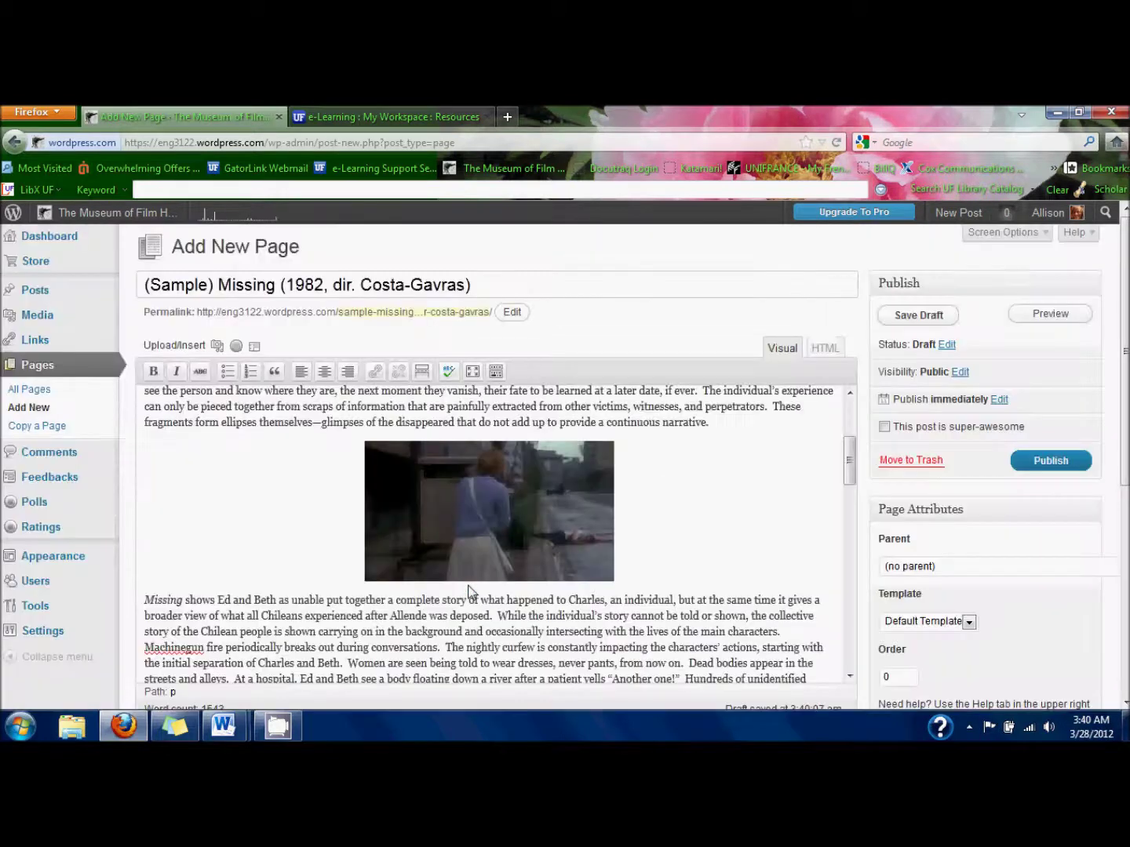
Add a centered line under the river bridge still reading 'A body floats down a river.'.
scroll(469, 589, up, 5)
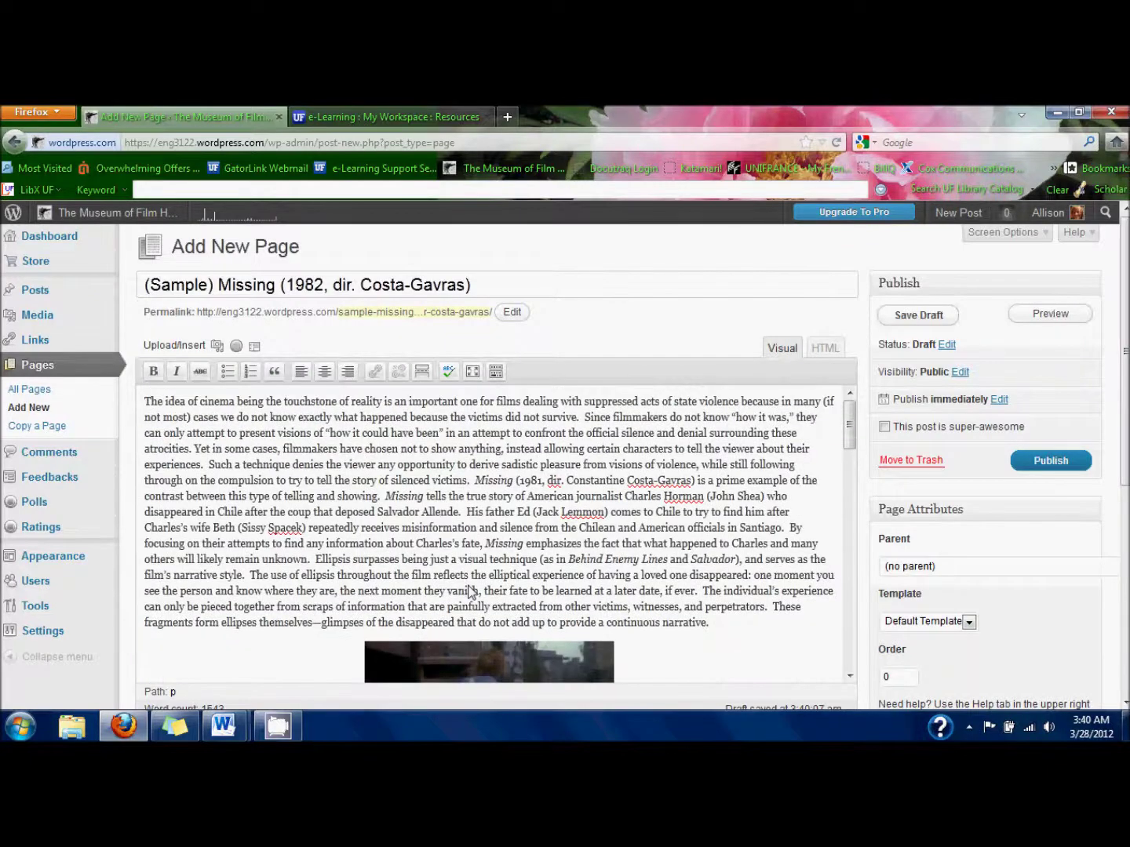
scroll(468, 589, down, 2)
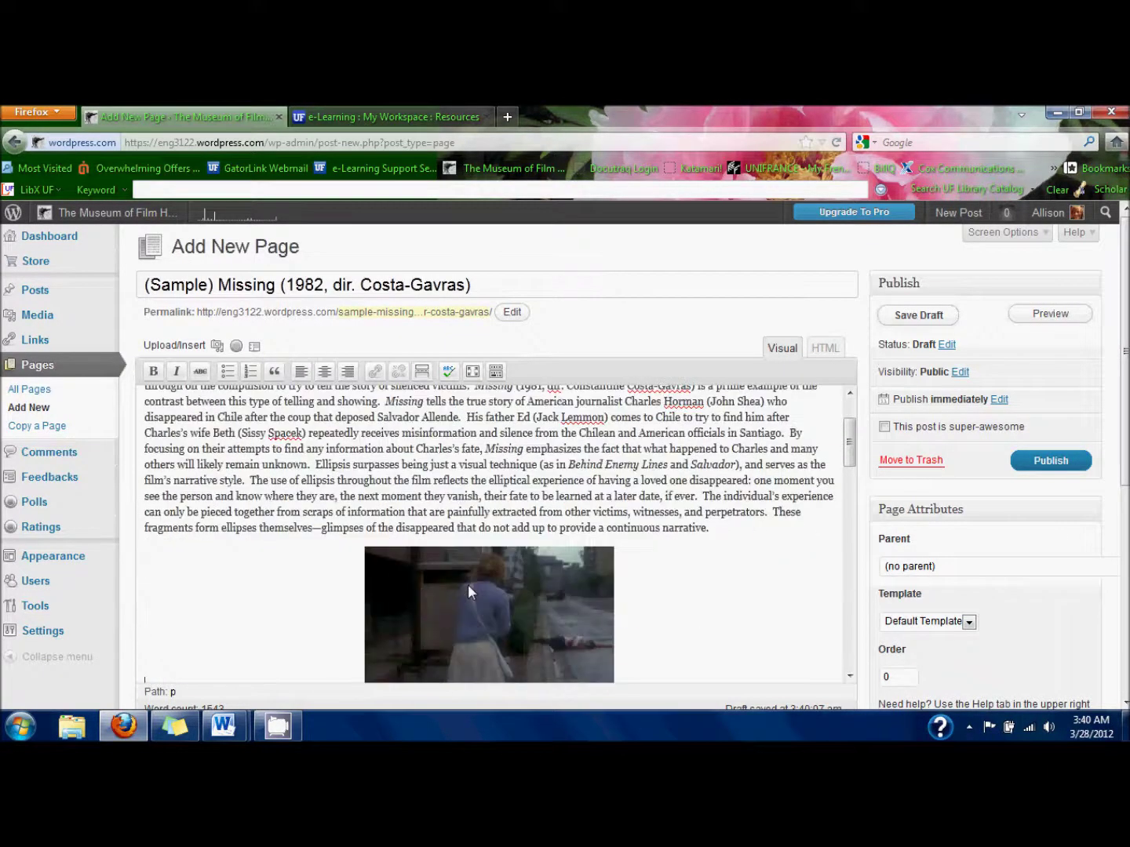
scroll(467, 584, down, 10)
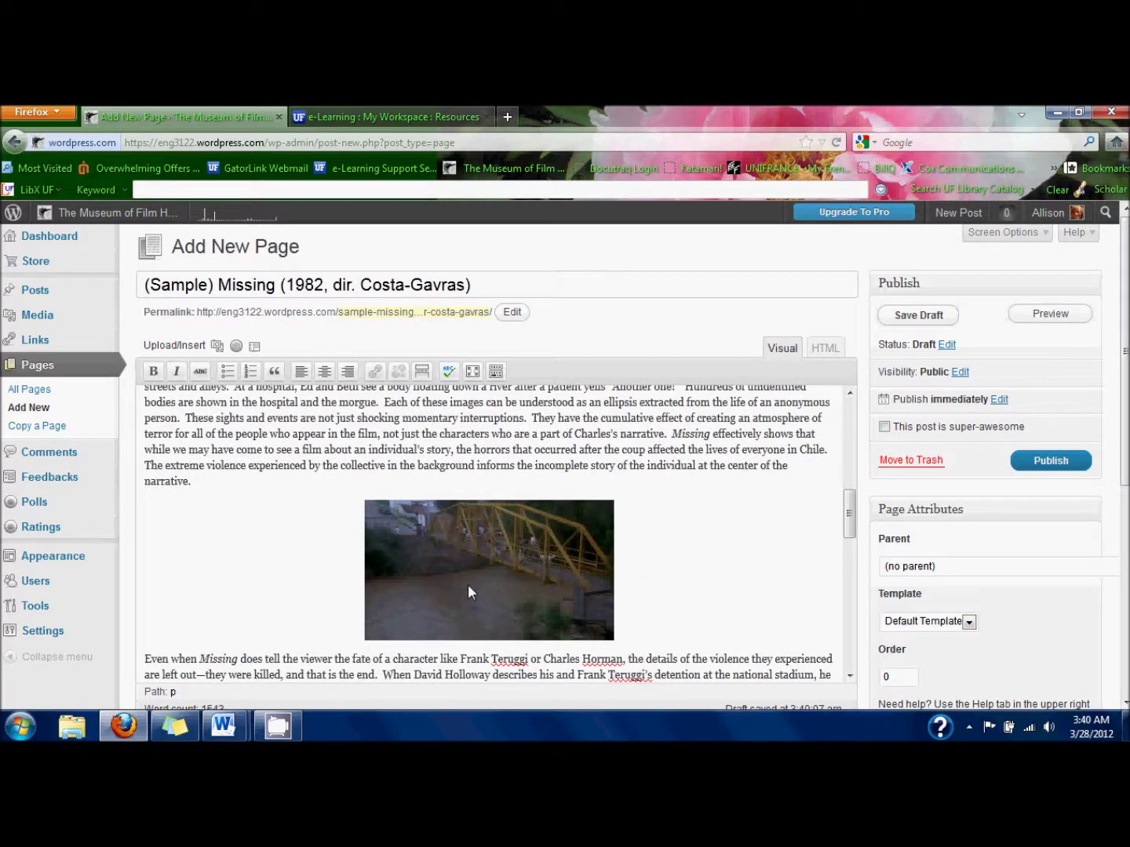
click(597, 617)
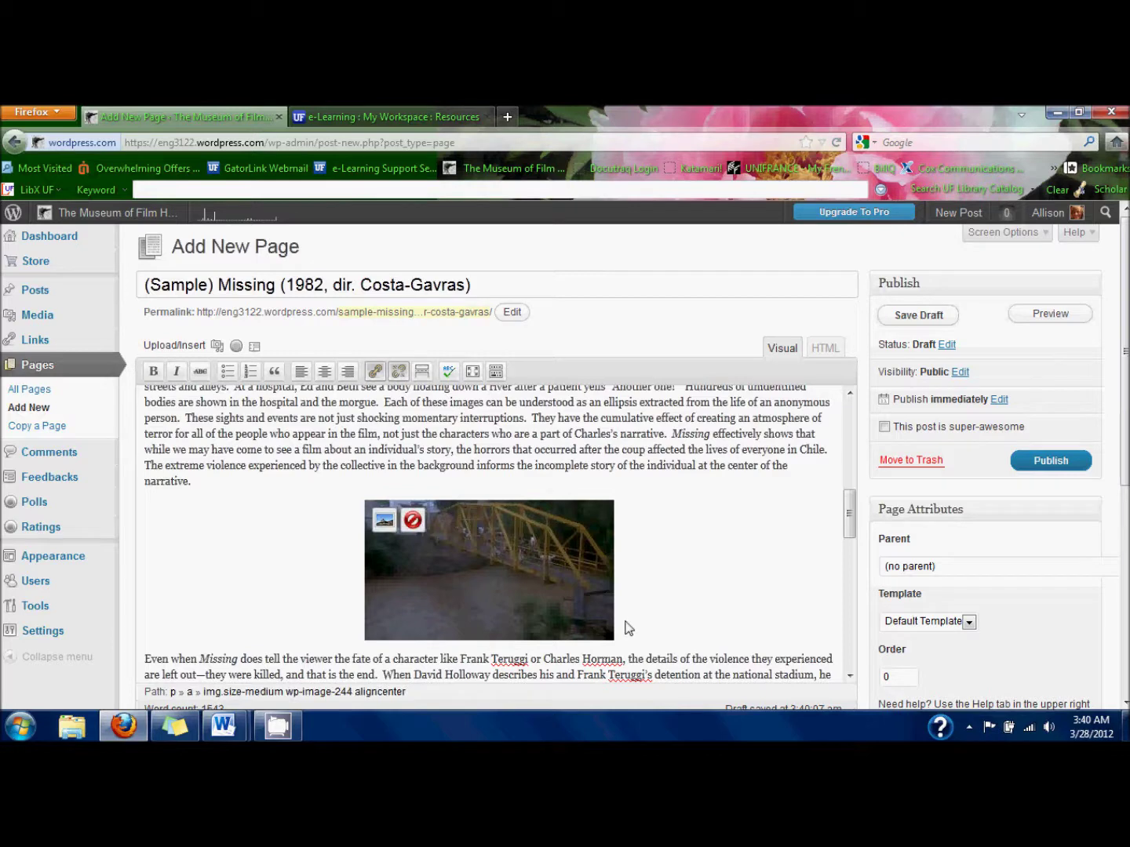
key(Return)
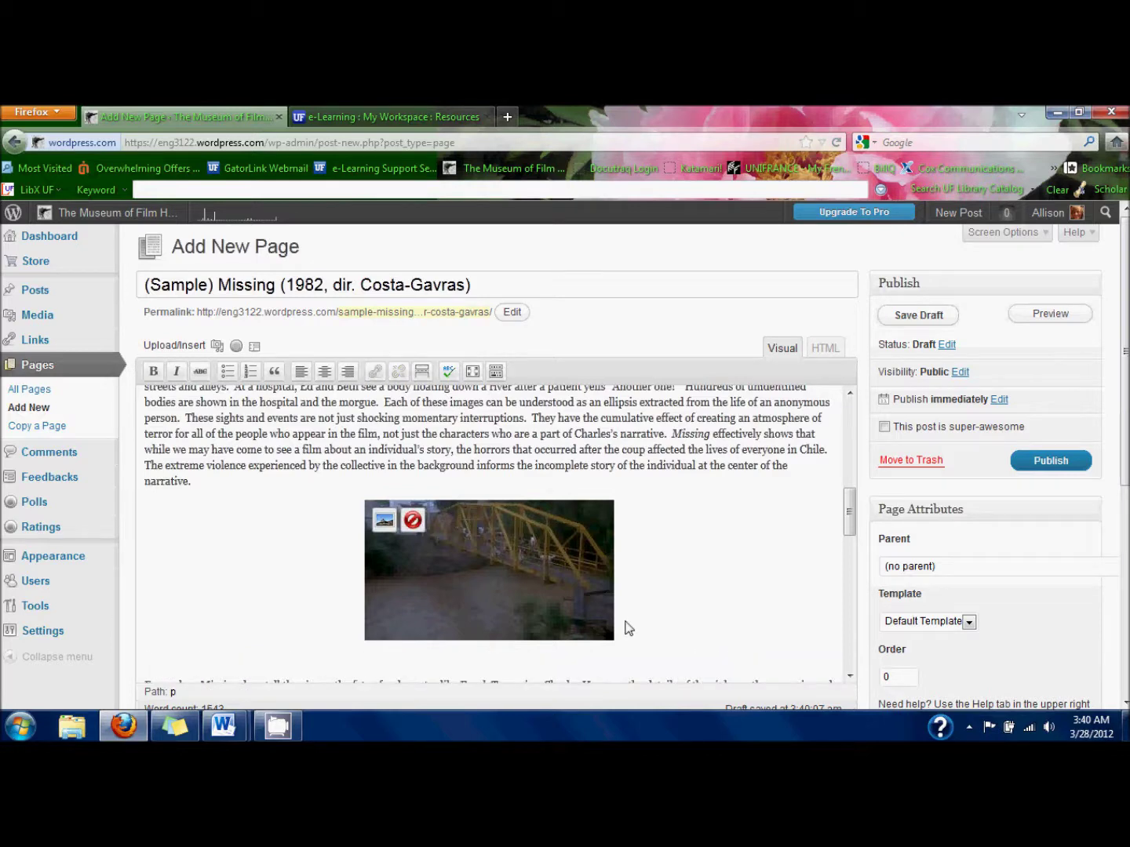
click(324, 372)
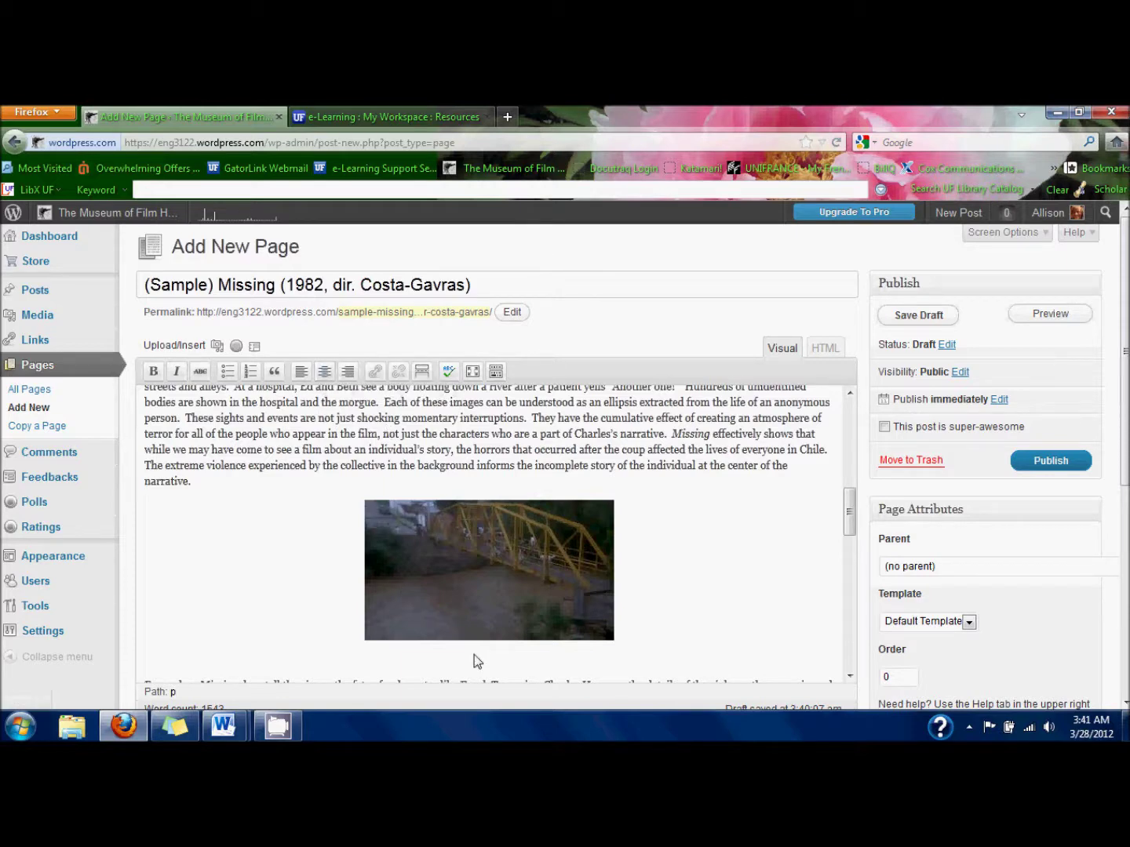
key(Down)
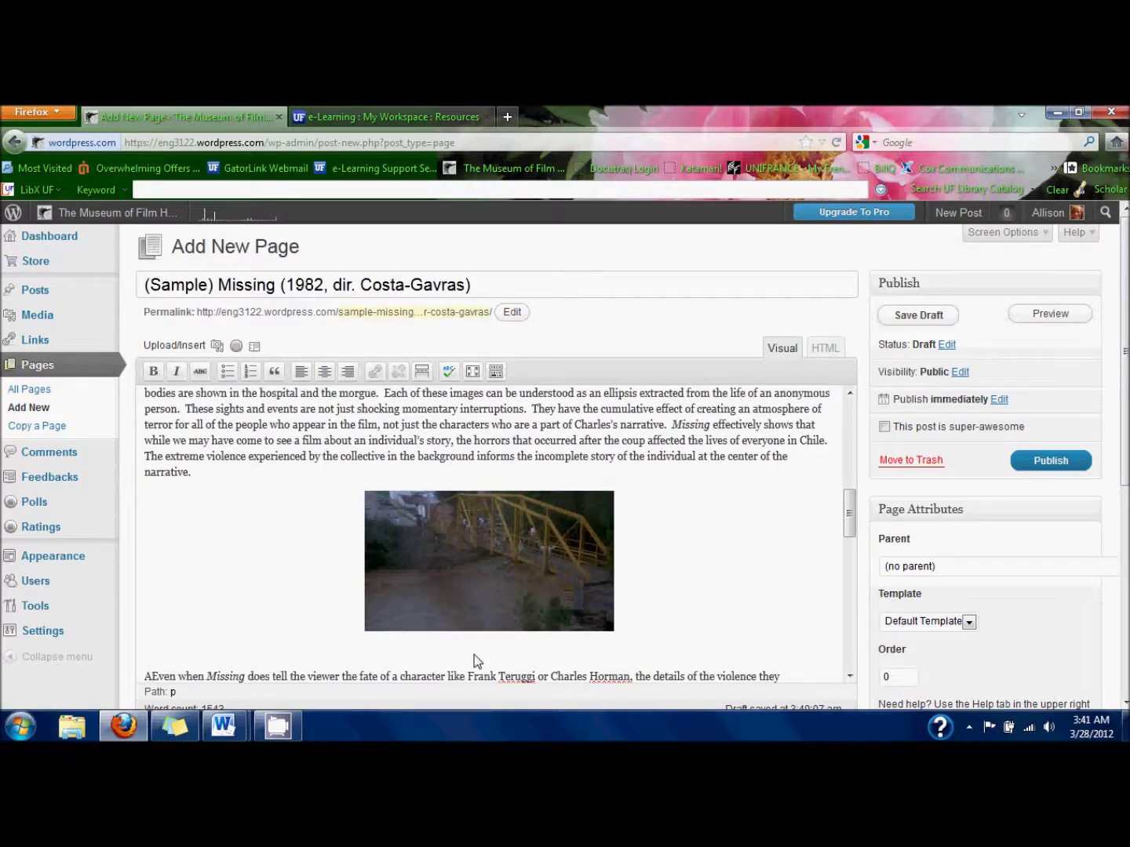
key(Up)
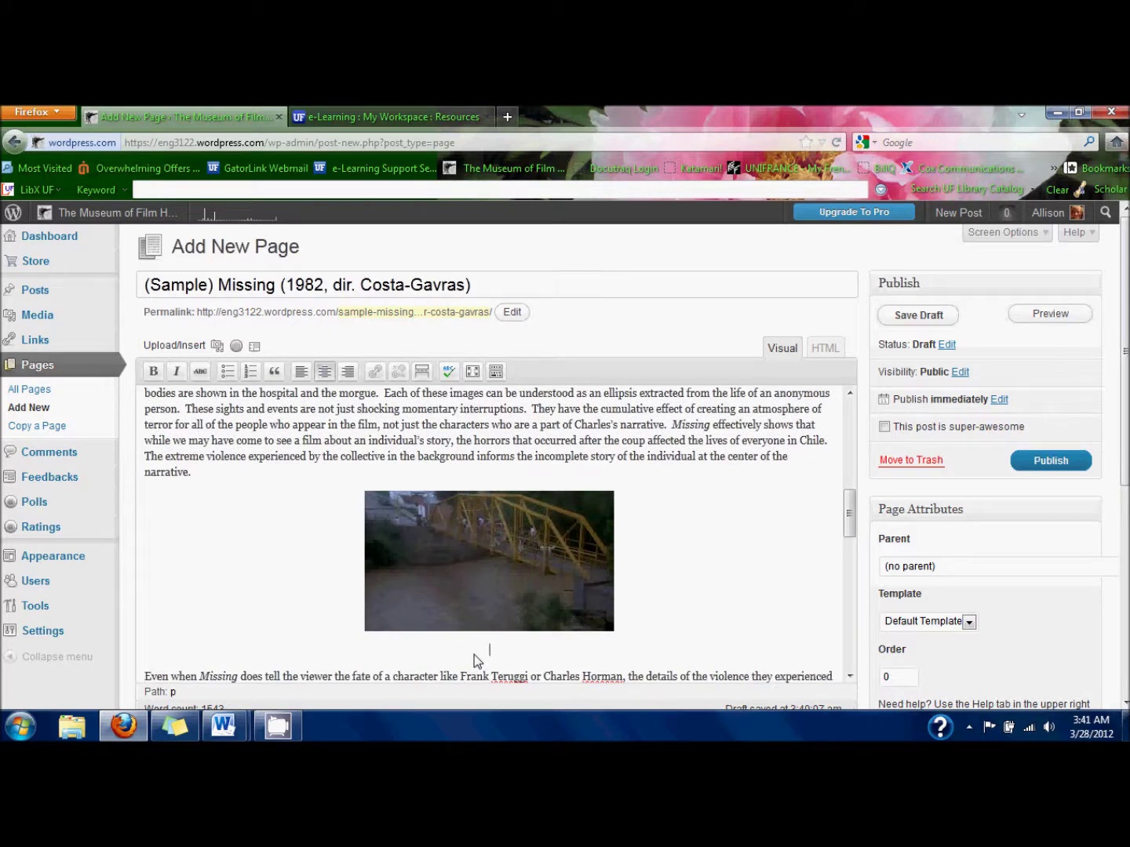
text(A body)
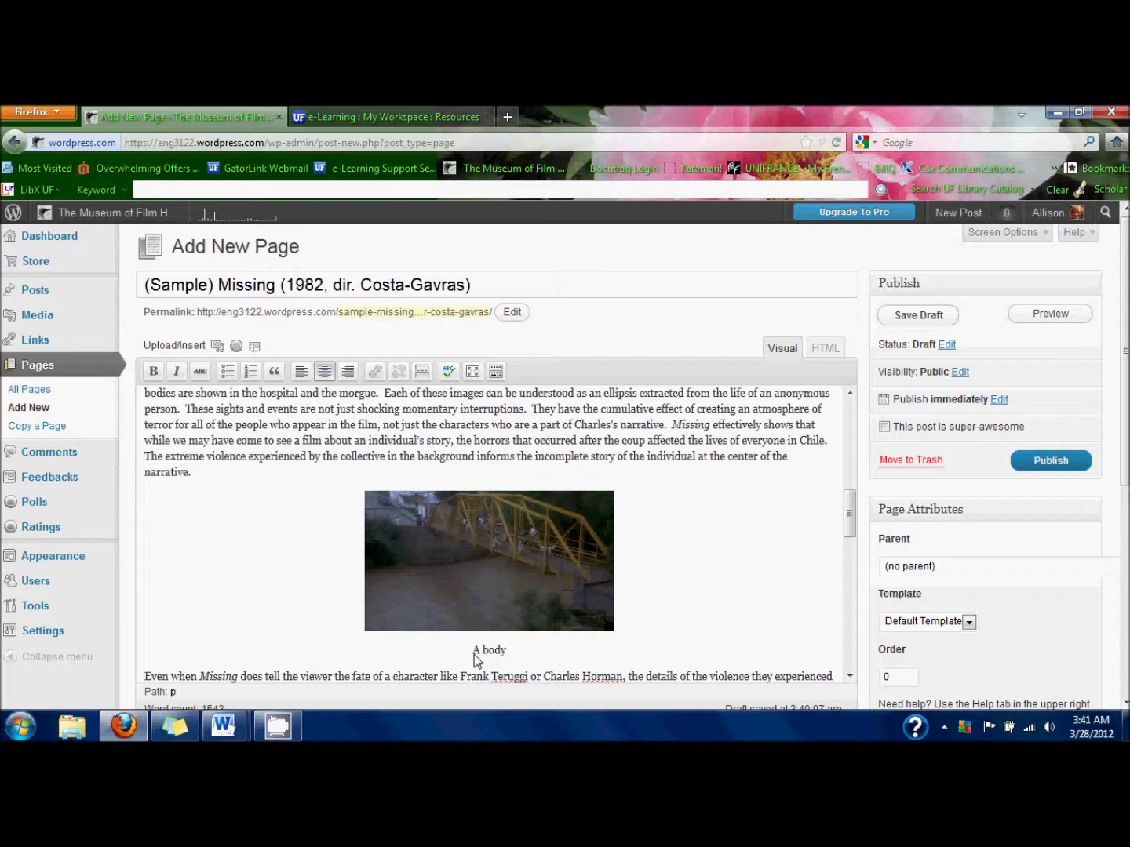
text(floats down a river)
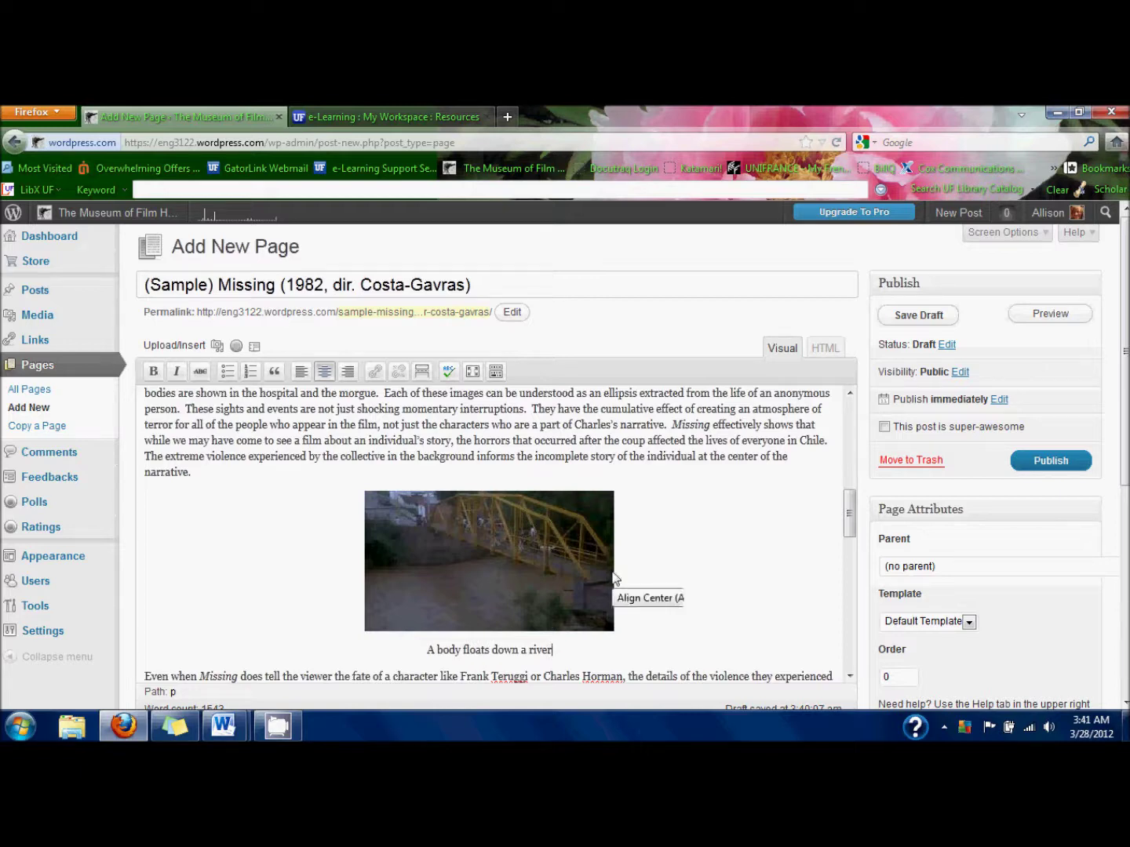
text(.)
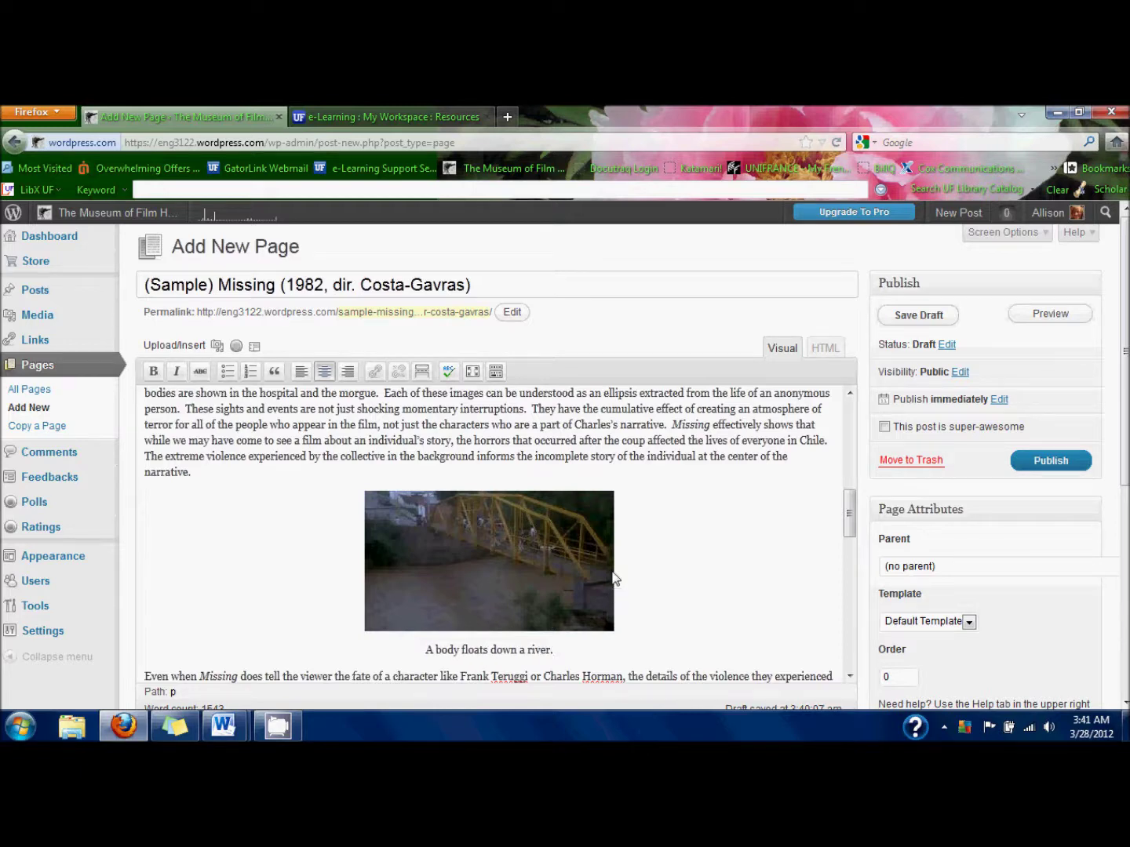
scroll(614, 578, up, 5)
Add a centered caption 'Beth stumbles upon death.' below the earlier street still.
click(616, 578)
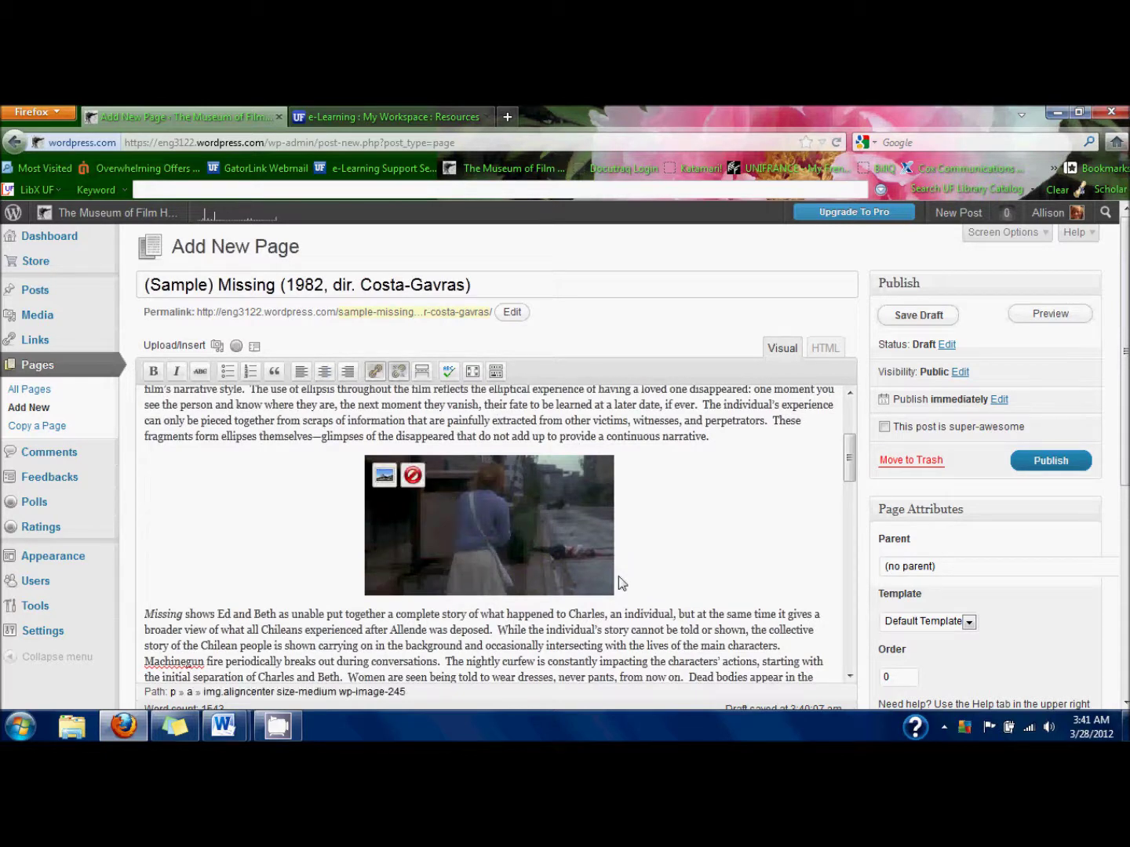
key(Return)
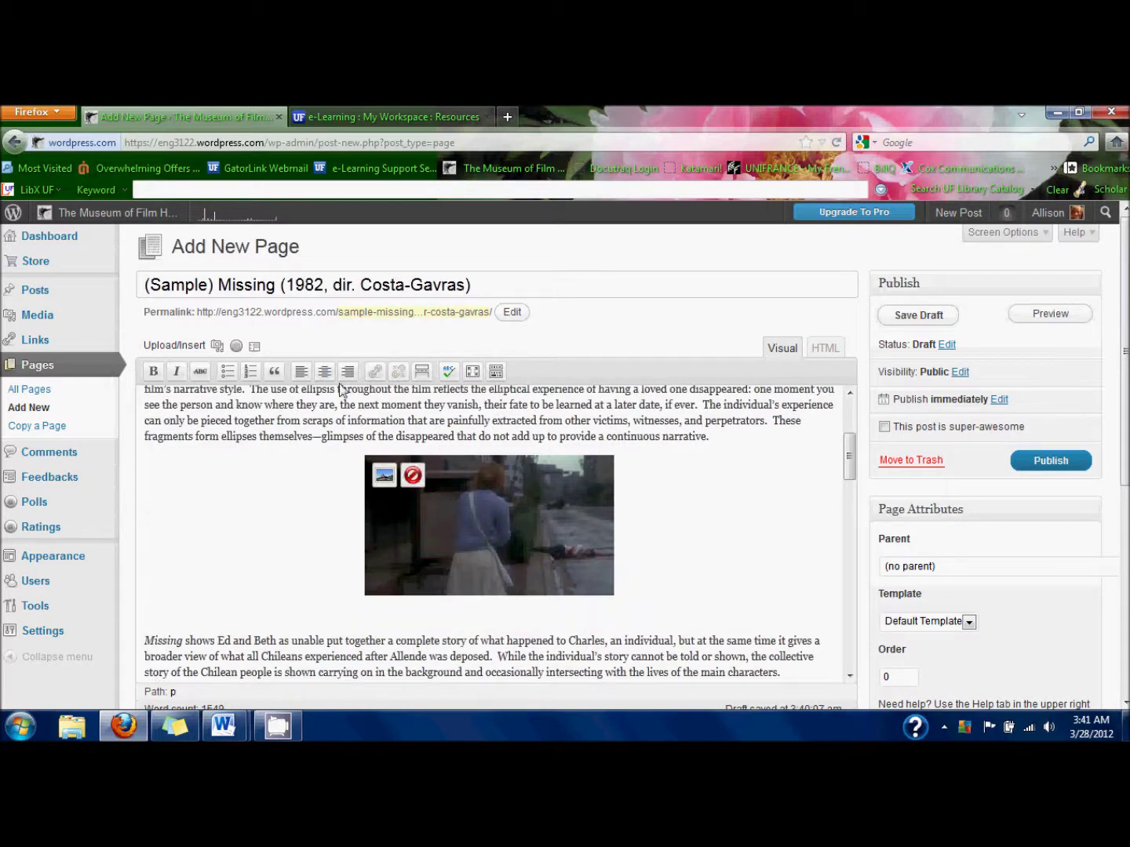
key(Down)
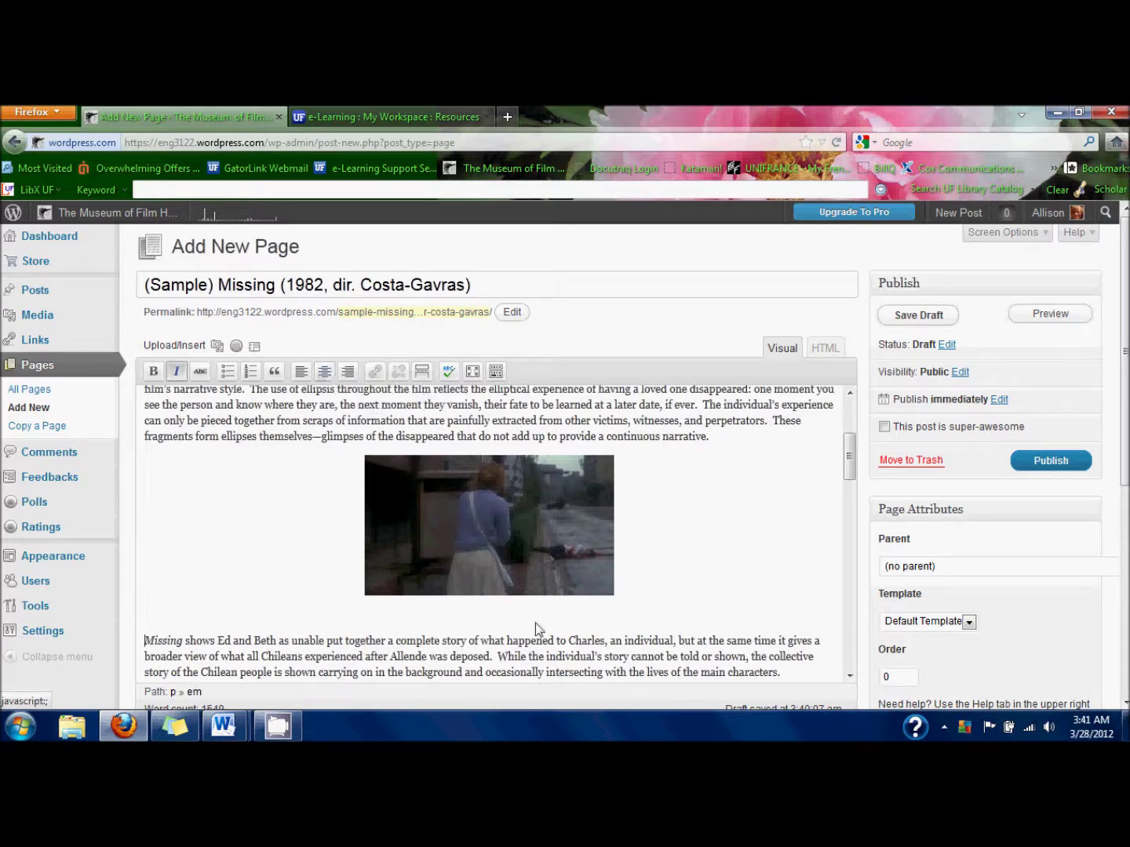
click(505, 614)
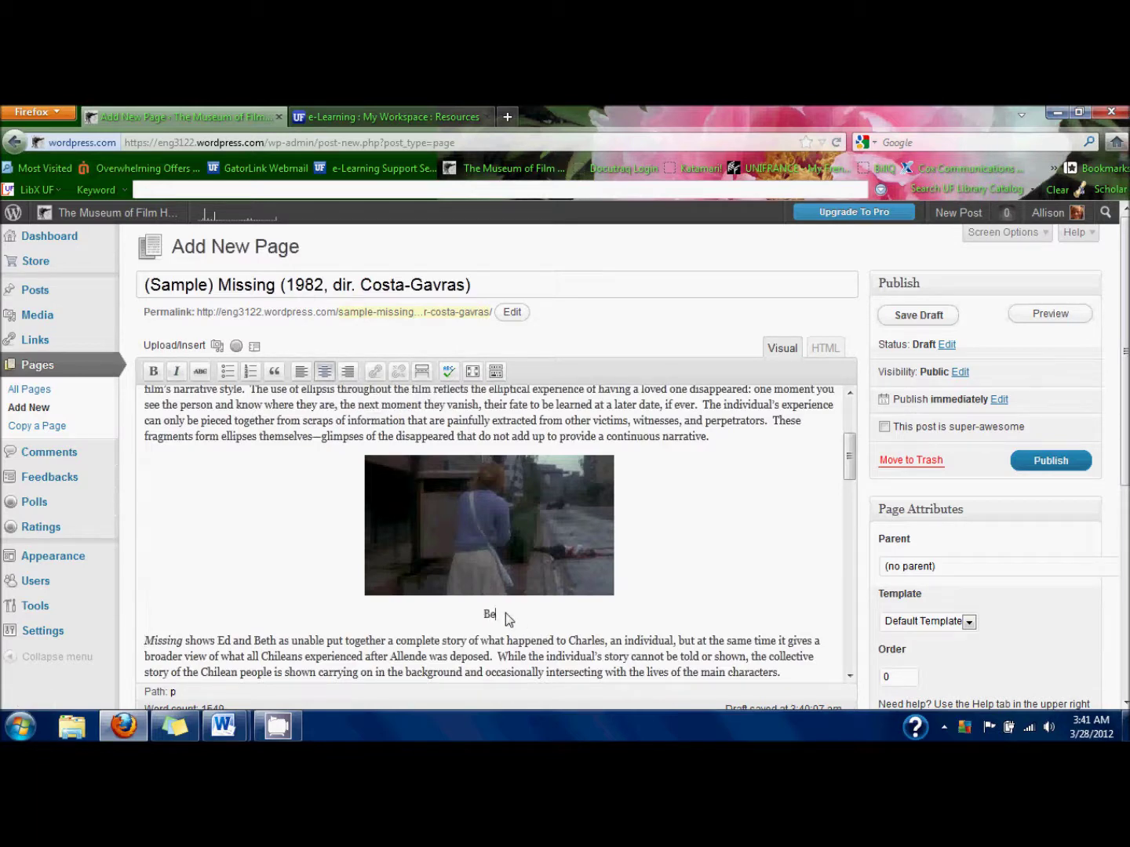
text(Beth stumbles upon death.)
Correct the caption to 'Beth Horman stumbles upon death.' and preview the page.
click(450, 616)
text(Horman)
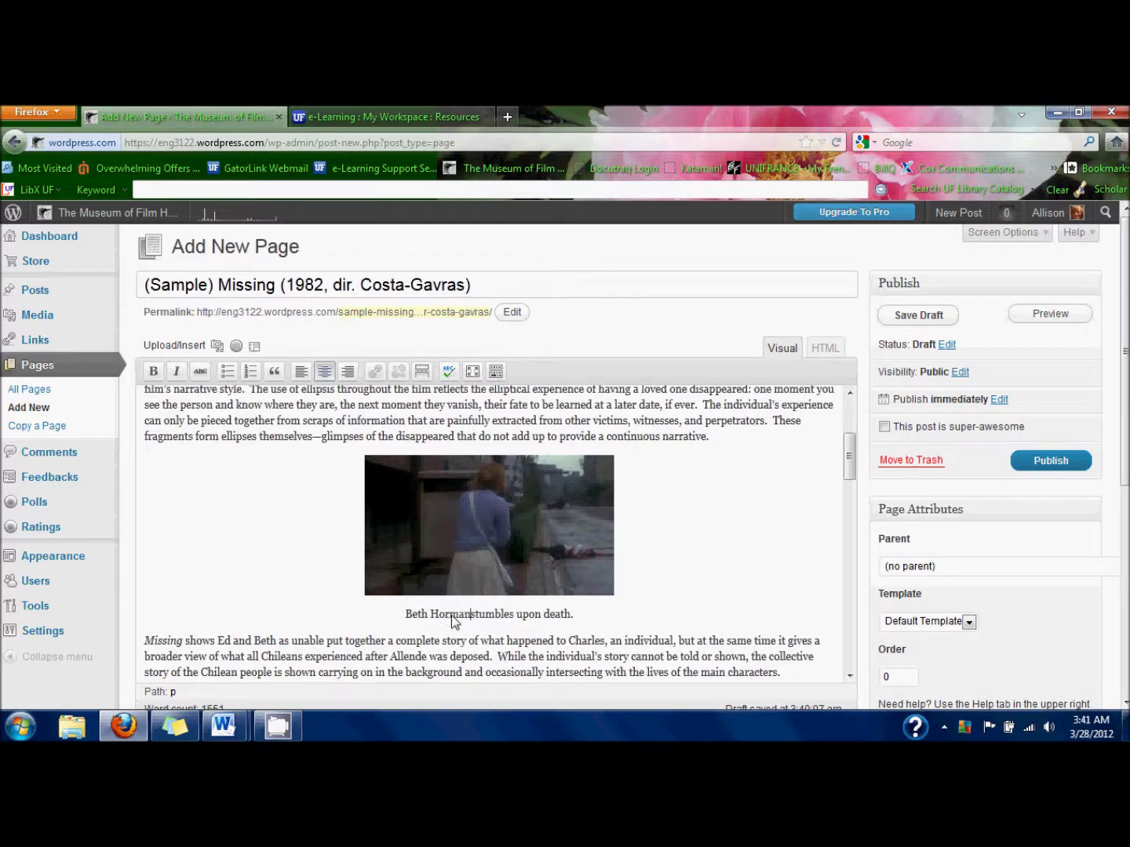
click(595, 626)
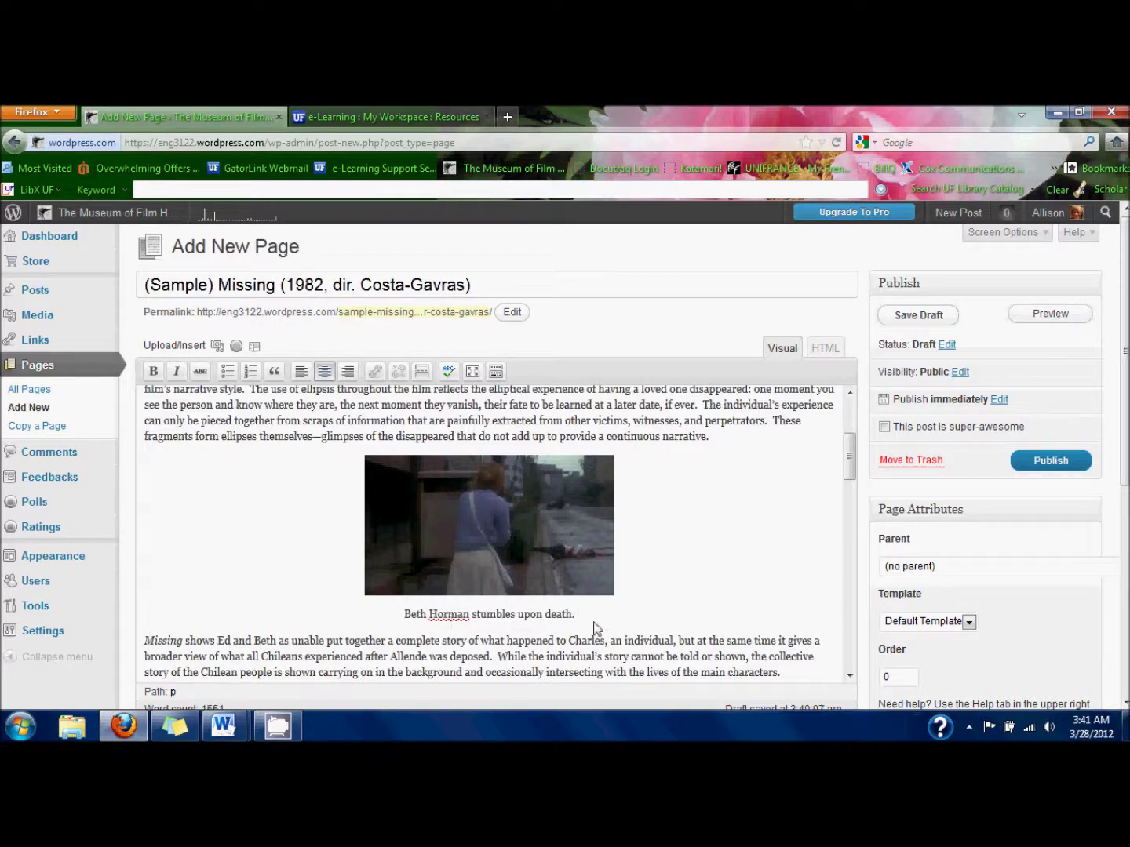
scroll(595, 626, up, 5)
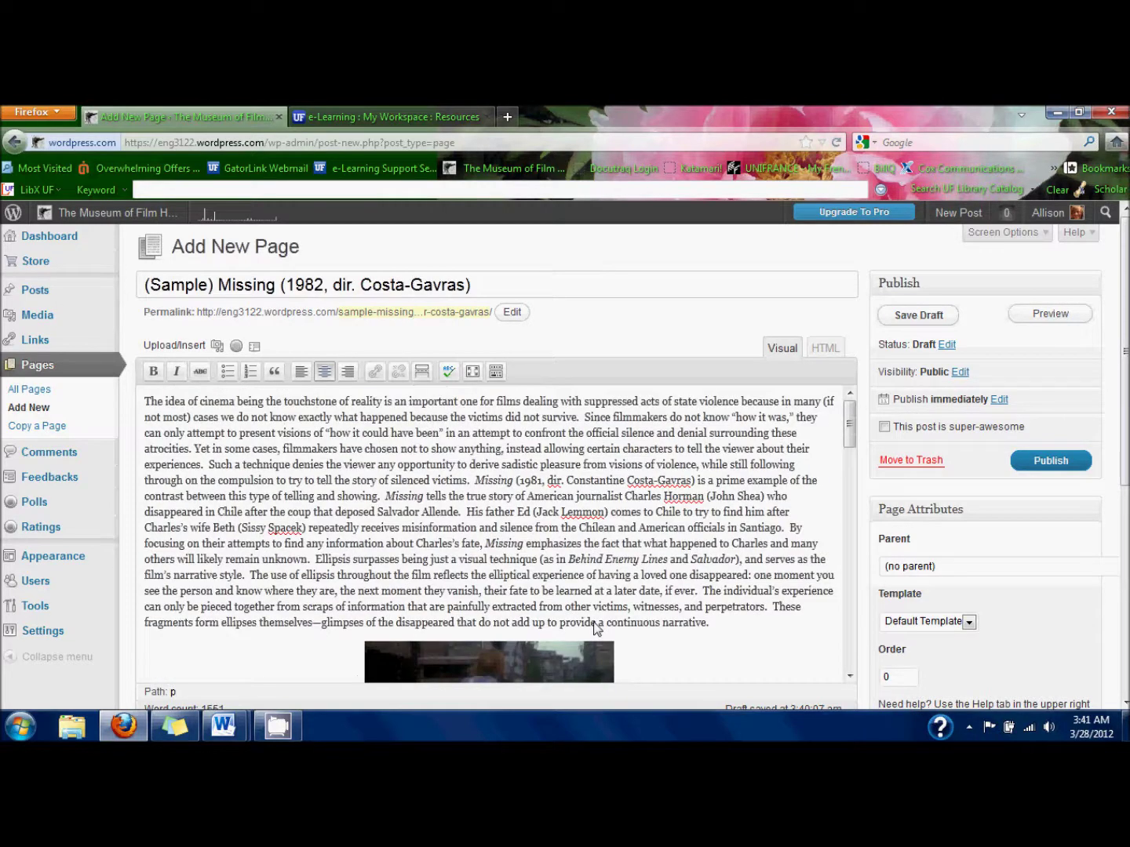
click(1049, 314)
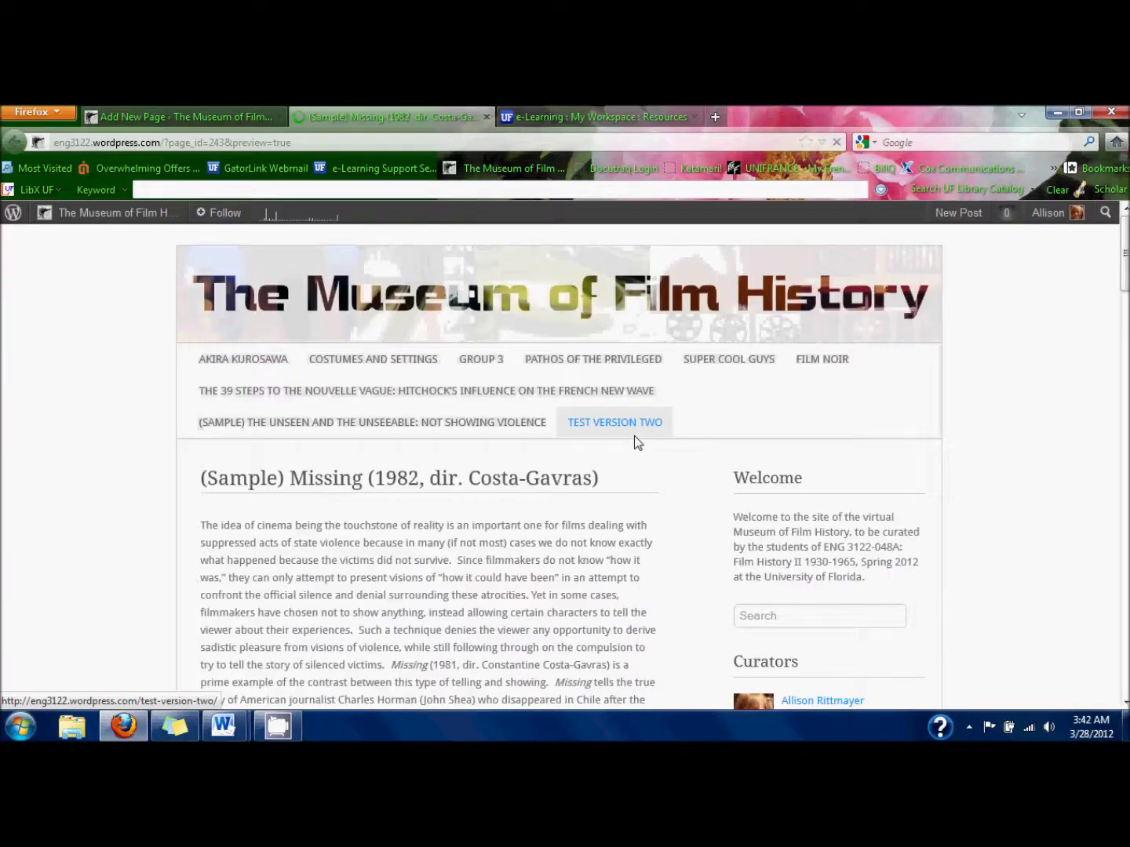
Scroll the preview to check both captioned stills and the 'Charles in General Lutz's office' link.
scroll(634, 439, down, 4)
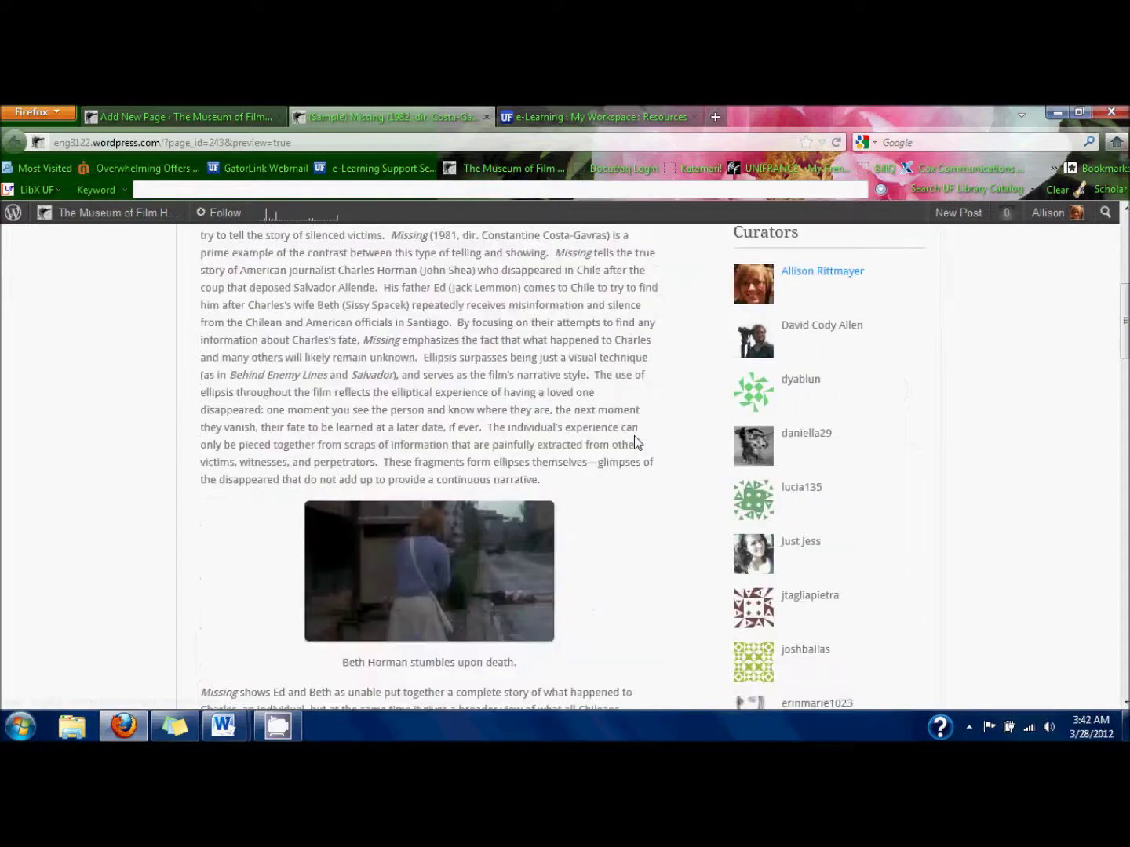
scroll(634, 438, down, 7)
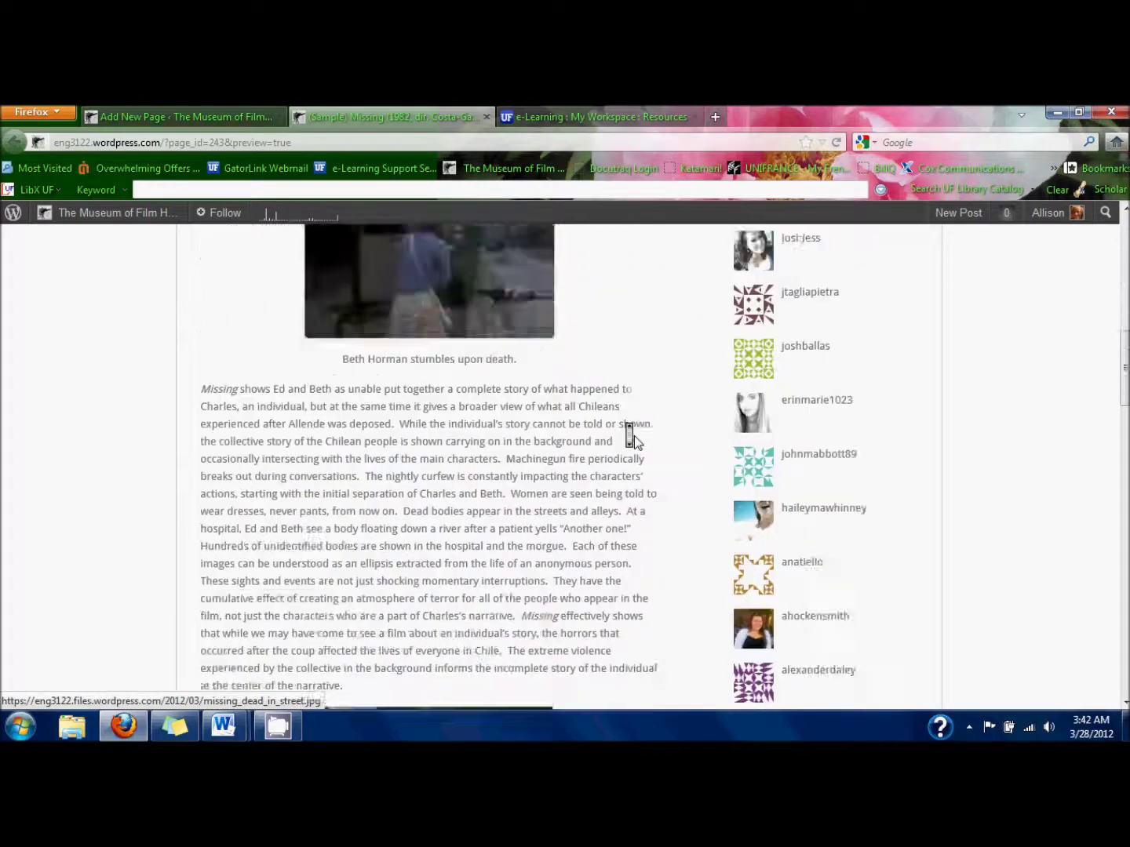
scroll(634, 442, down, 2)
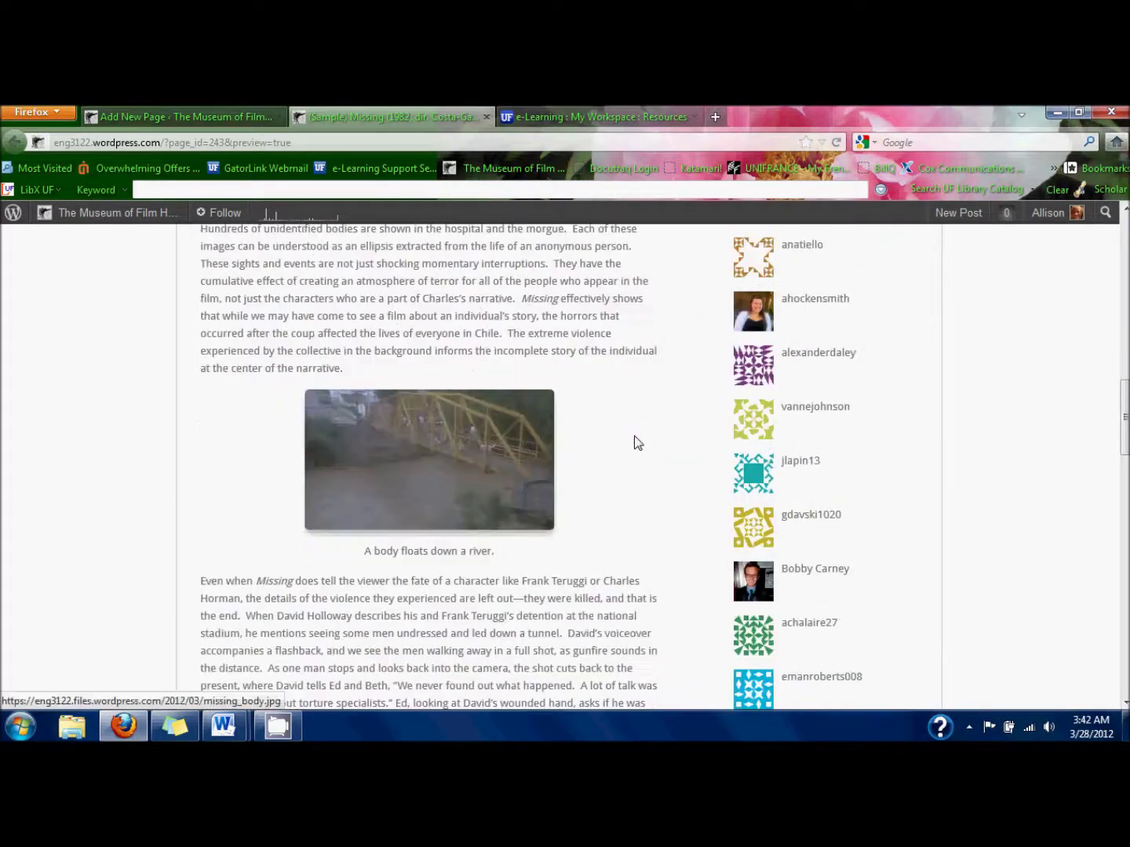
scroll(634, 441, down, 12)
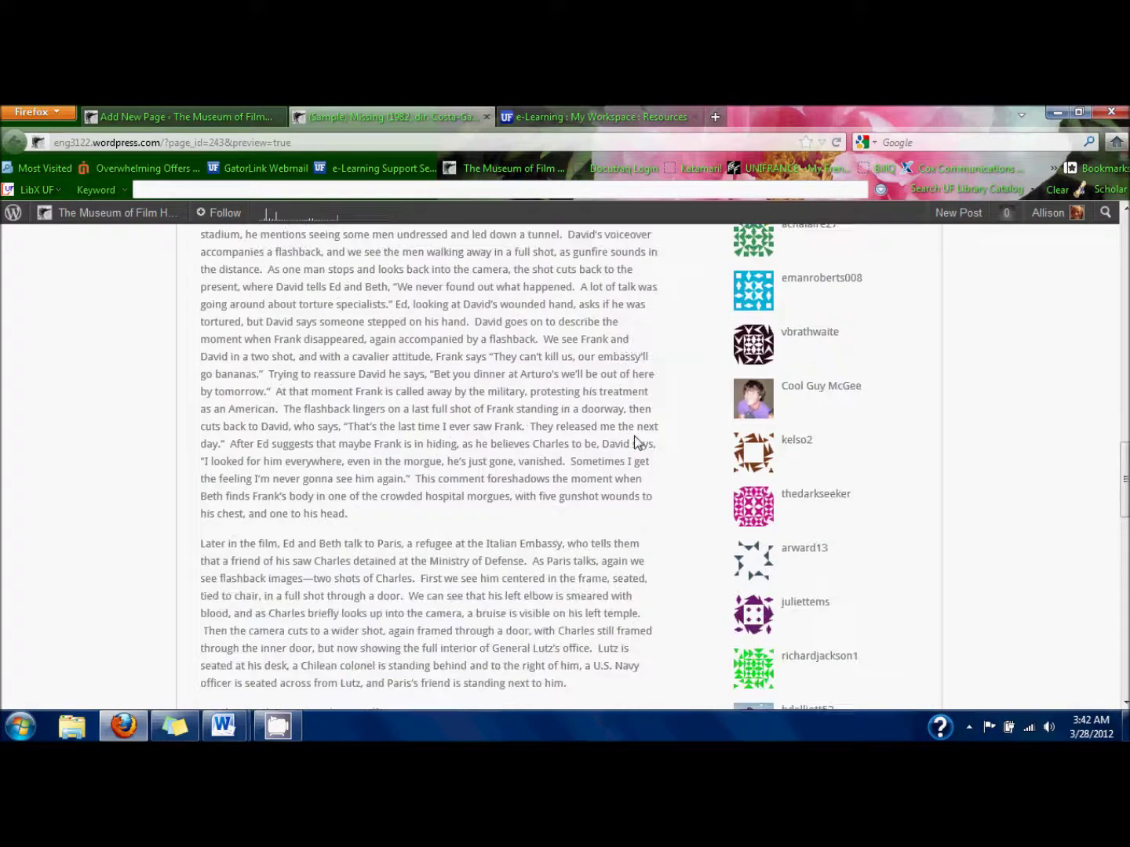
scroll(634, 437, down, 3)
scroll(634, 437, up, 8)
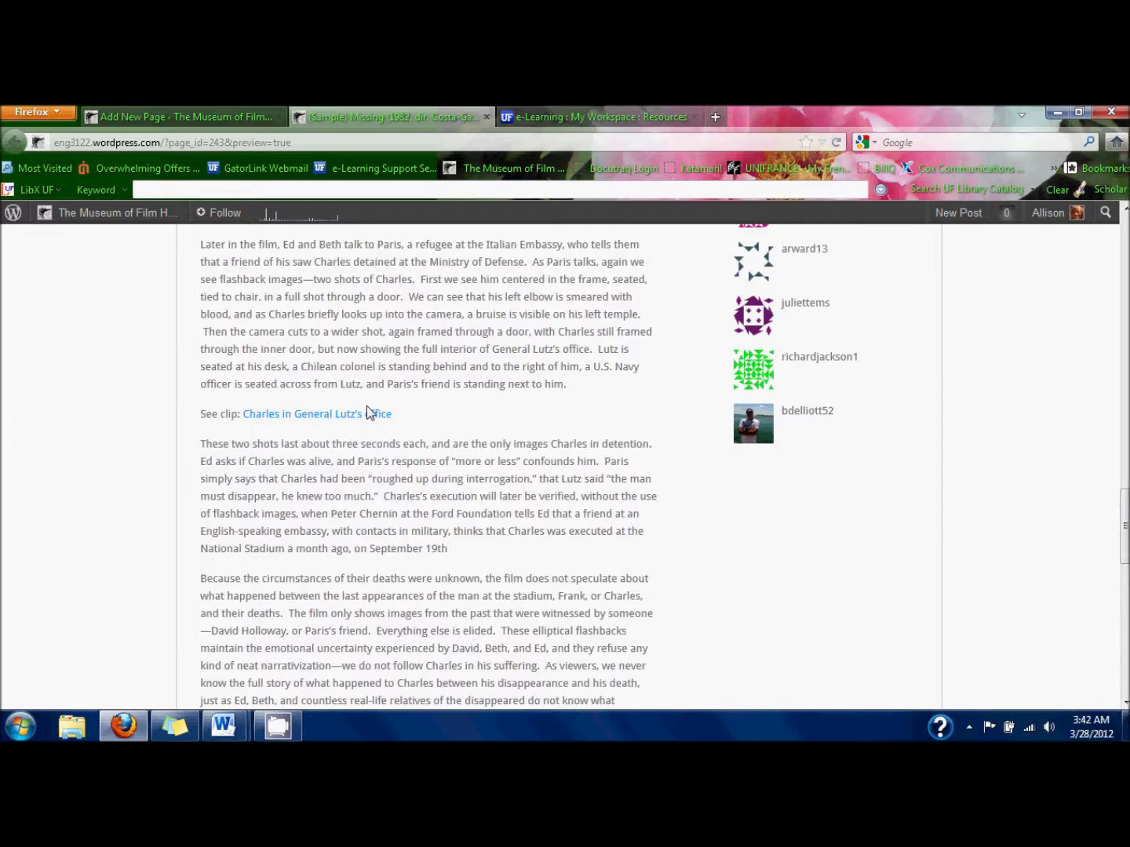
click(366, 412)
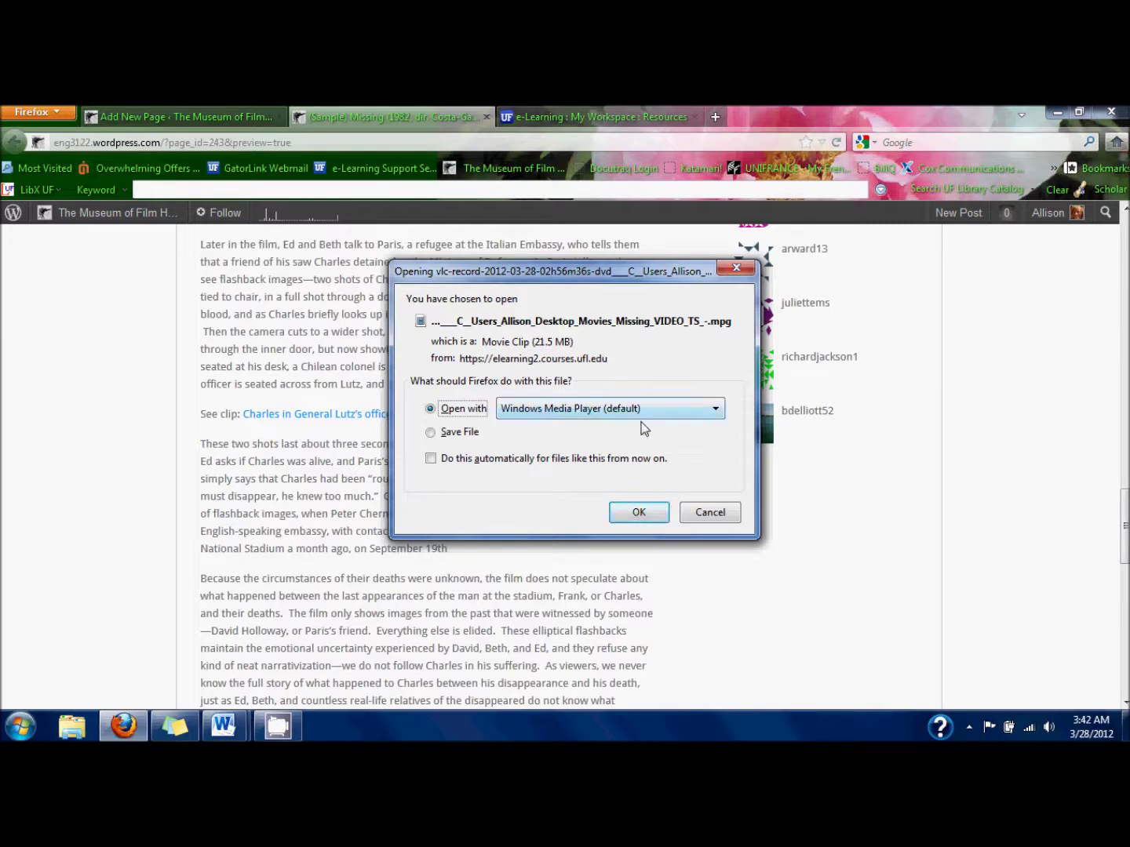
click(635, 518)
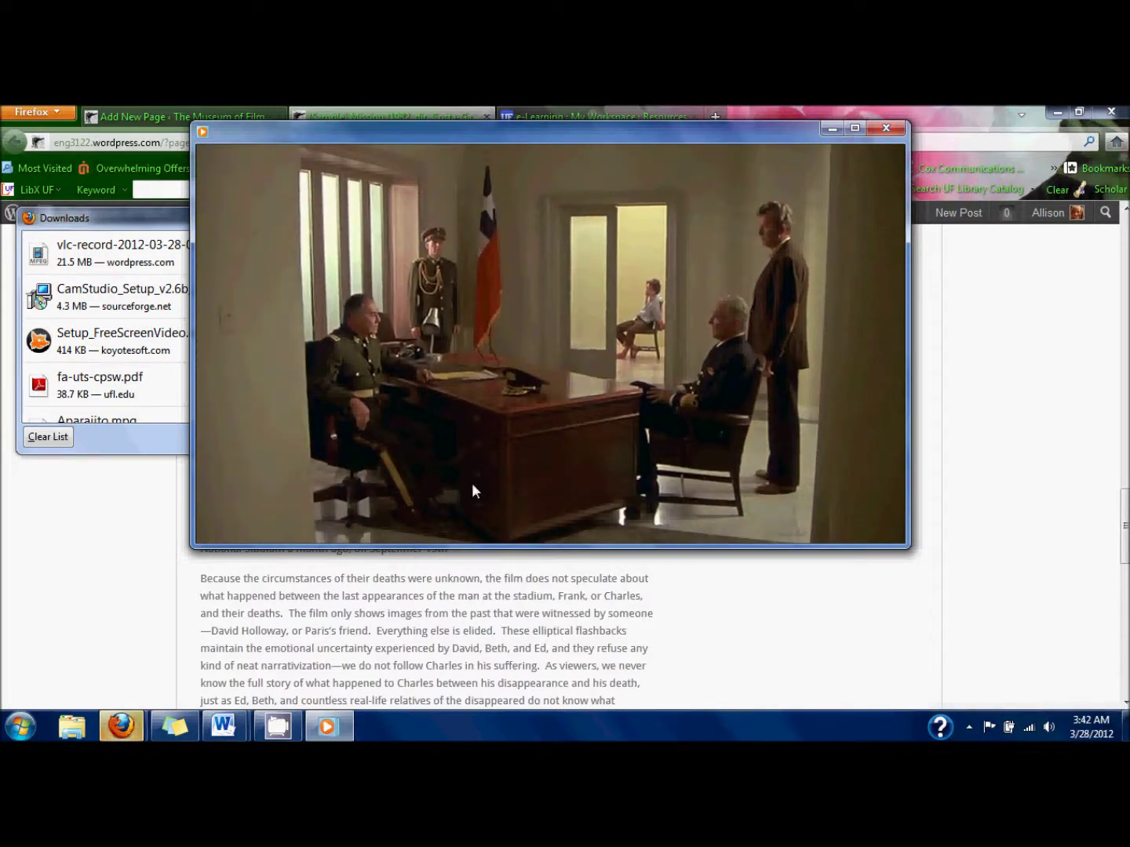
mouse_move(548, 521)
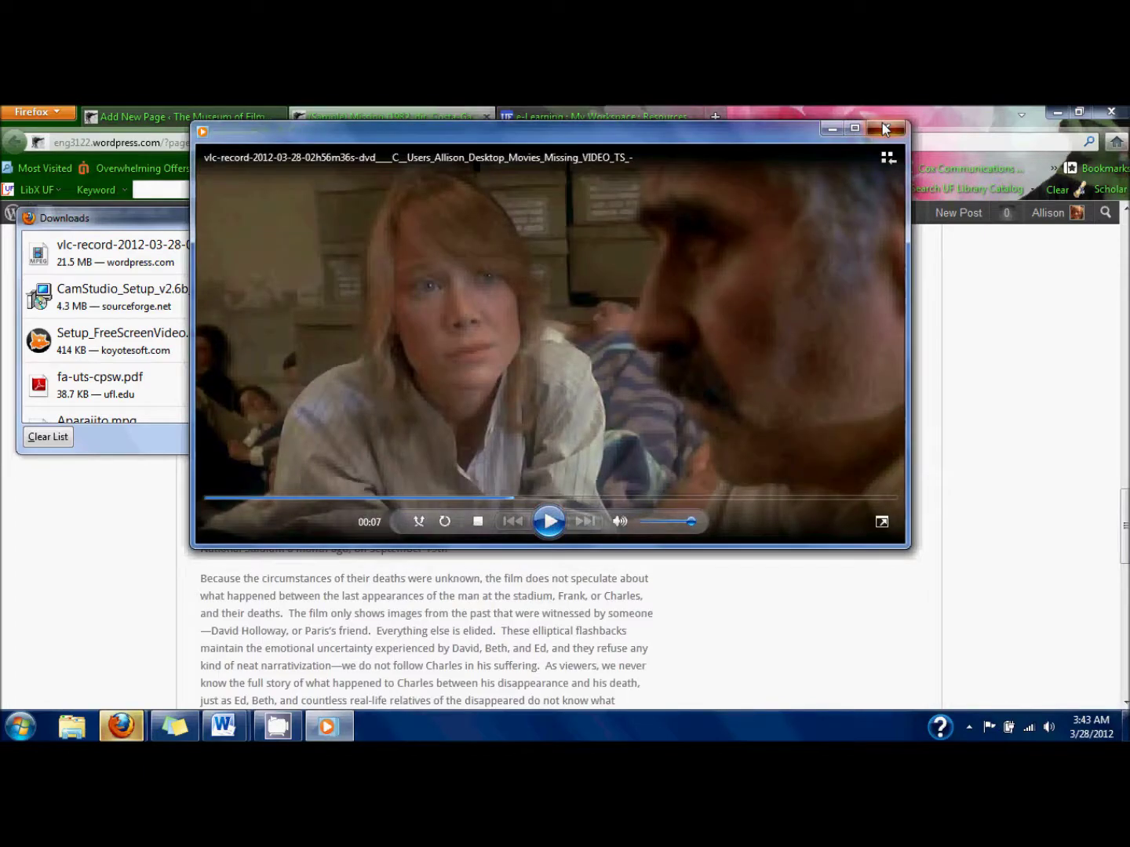
click(887, 128)
click(392, 215)
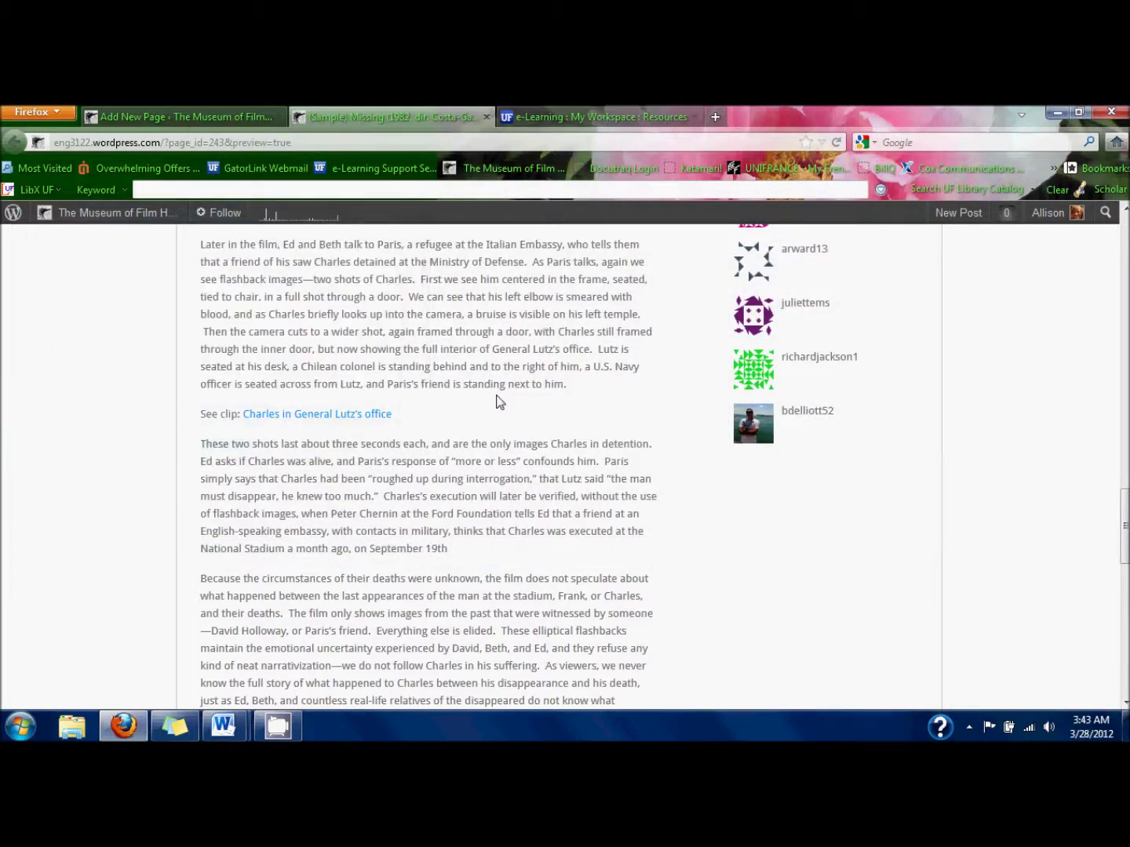
scroll(498, 398, up, 5)
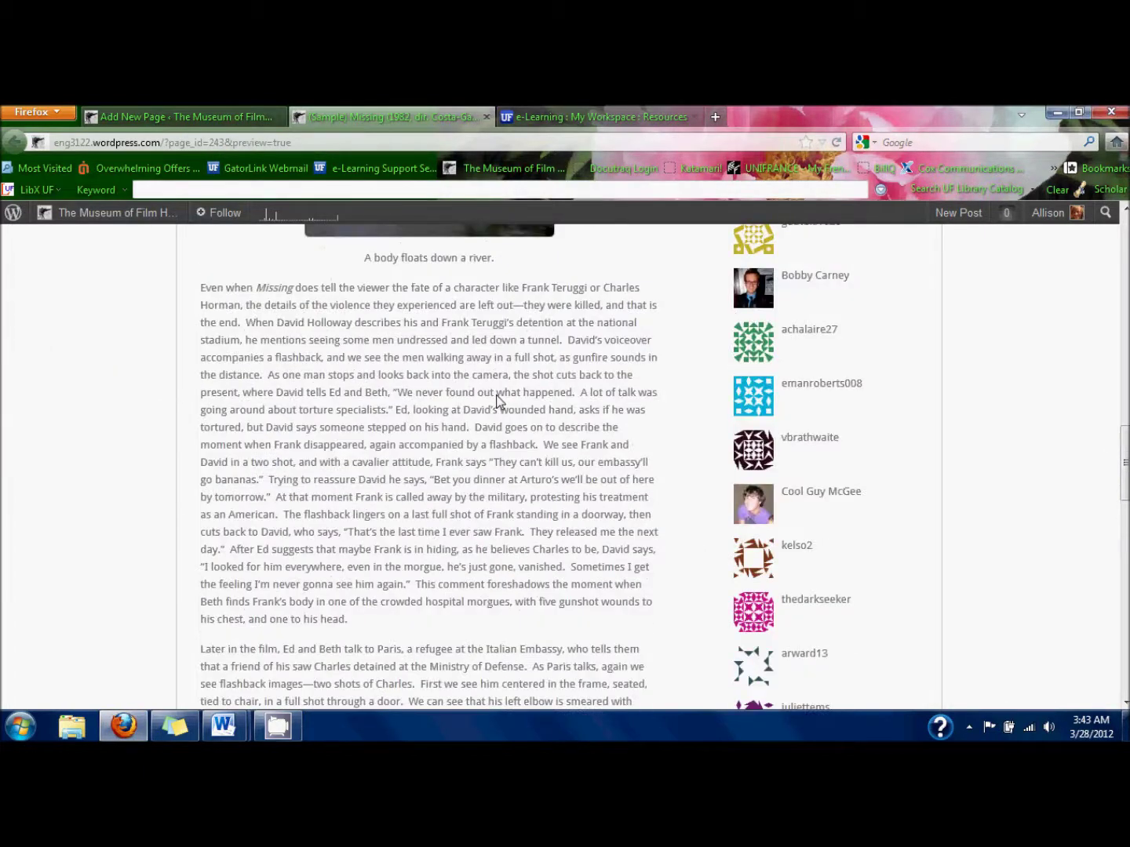
Delete the small river bridge still, leaving an empty paragraph above its caption.
click(486, 118)
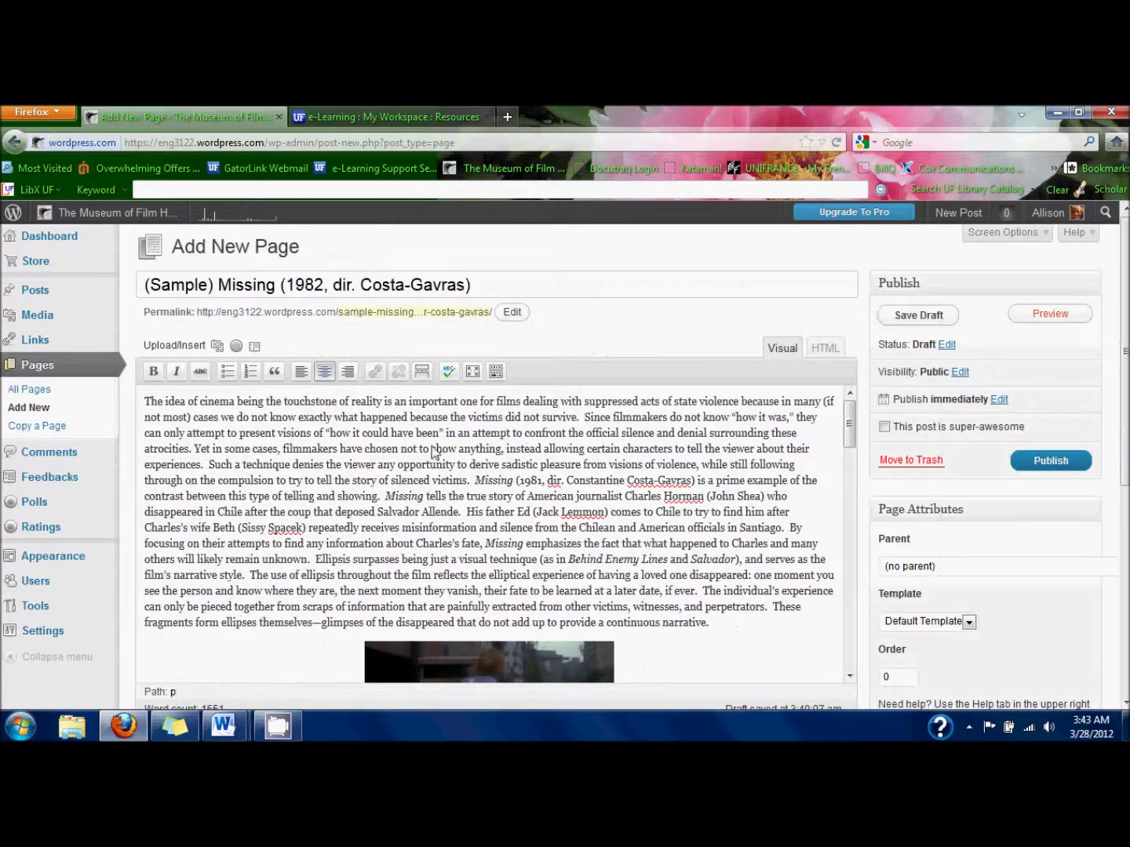
scroll(431, 479, down, 5)
scroll(432, 480, down, 8)
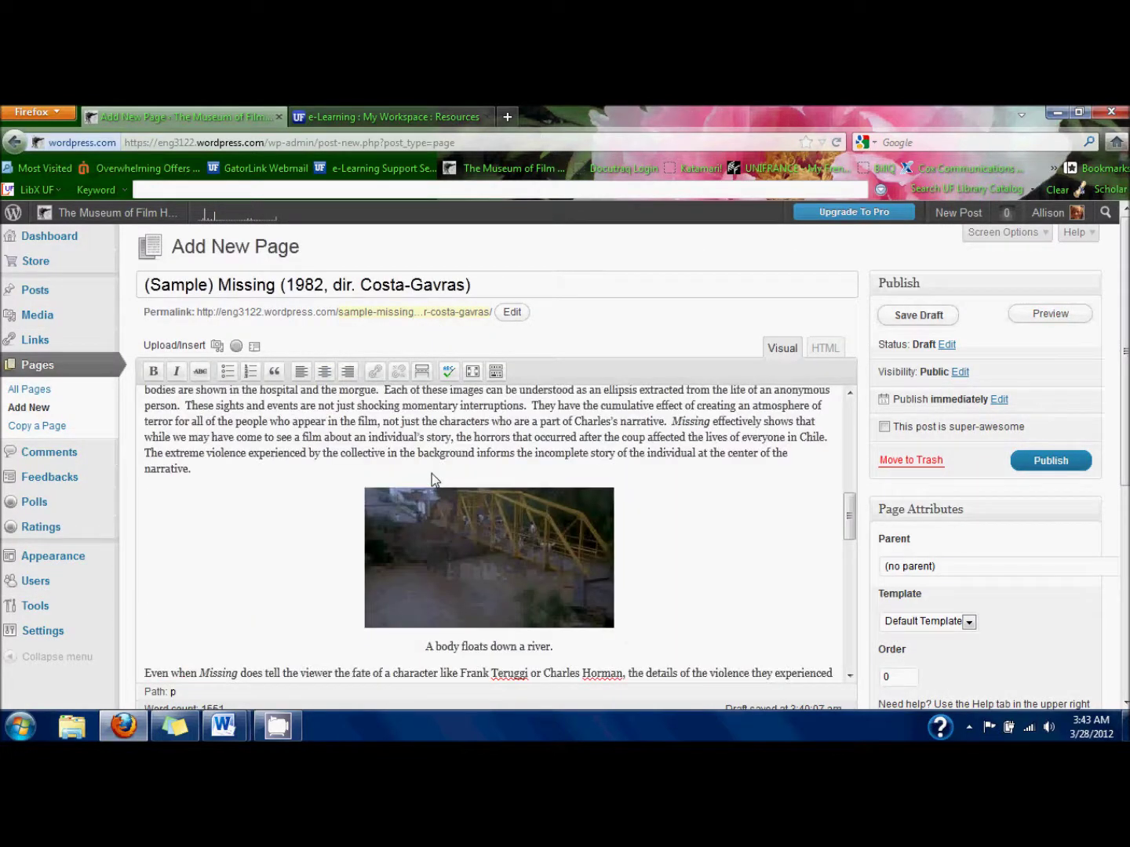
click(494, 561)
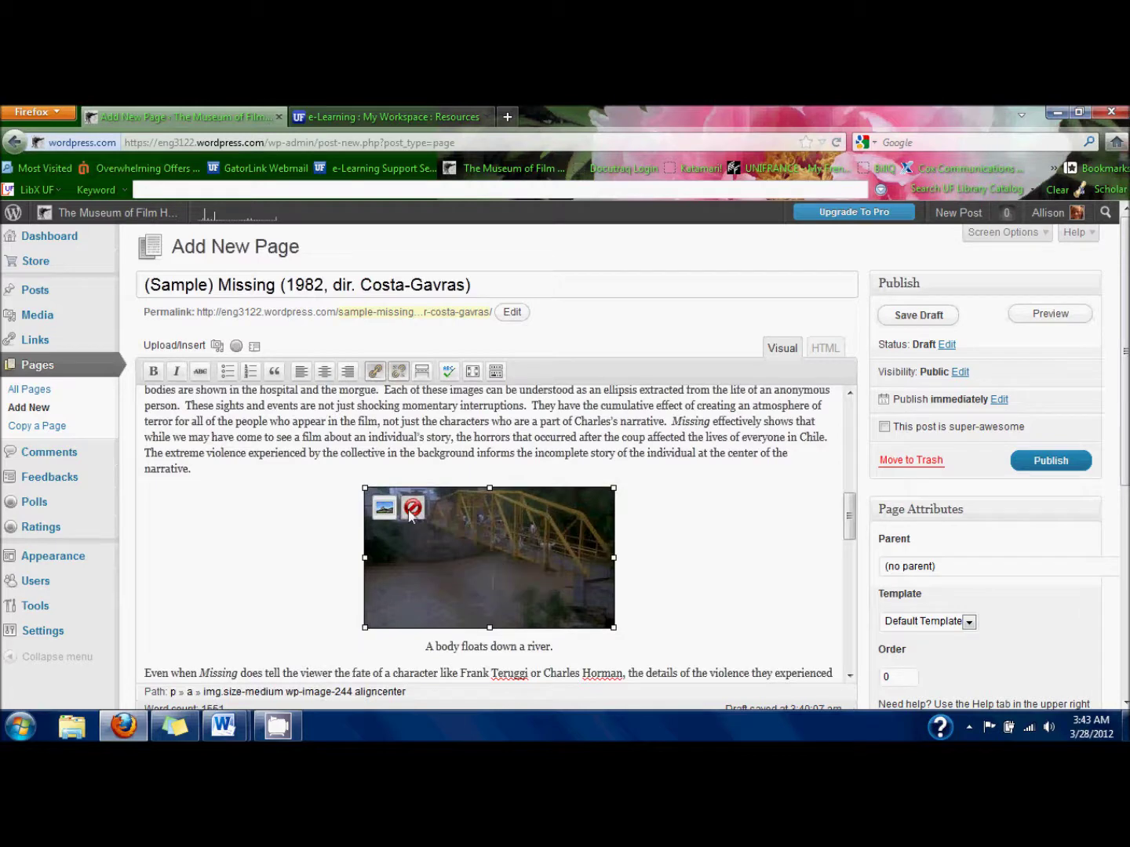
click(411, 509)
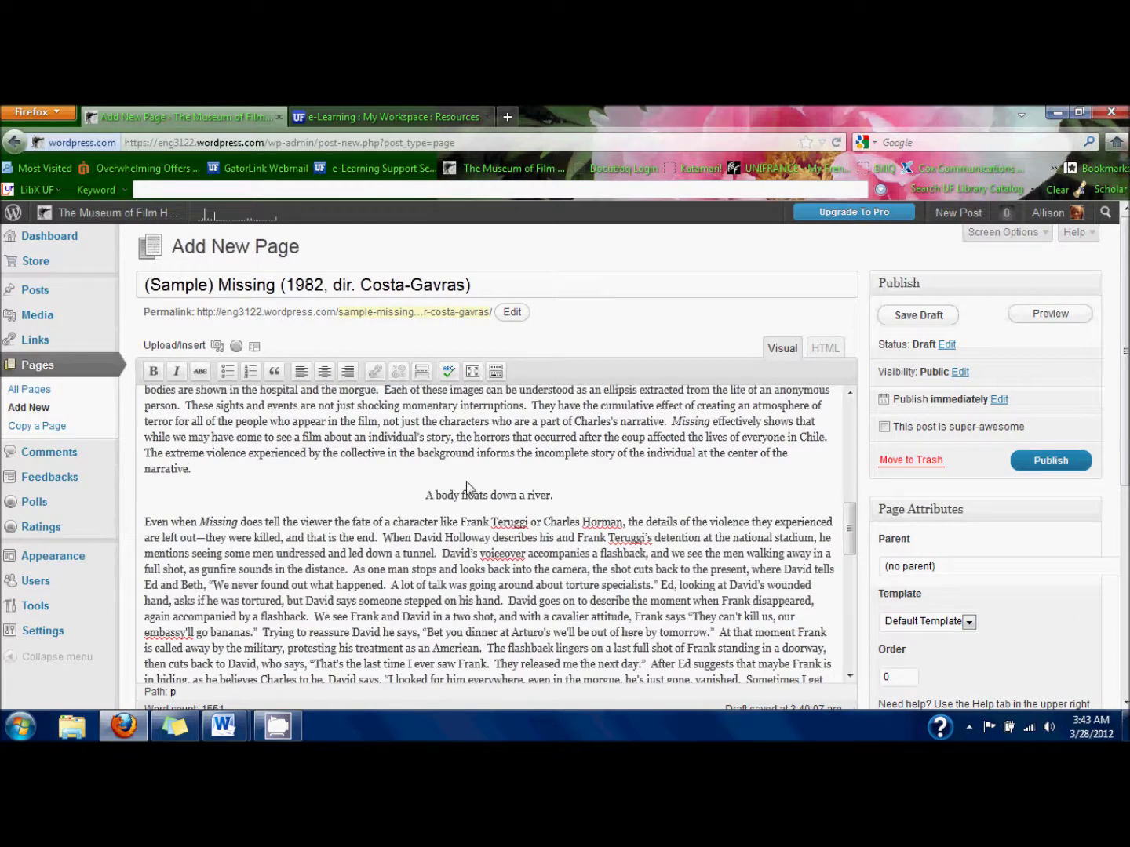
key(Return)
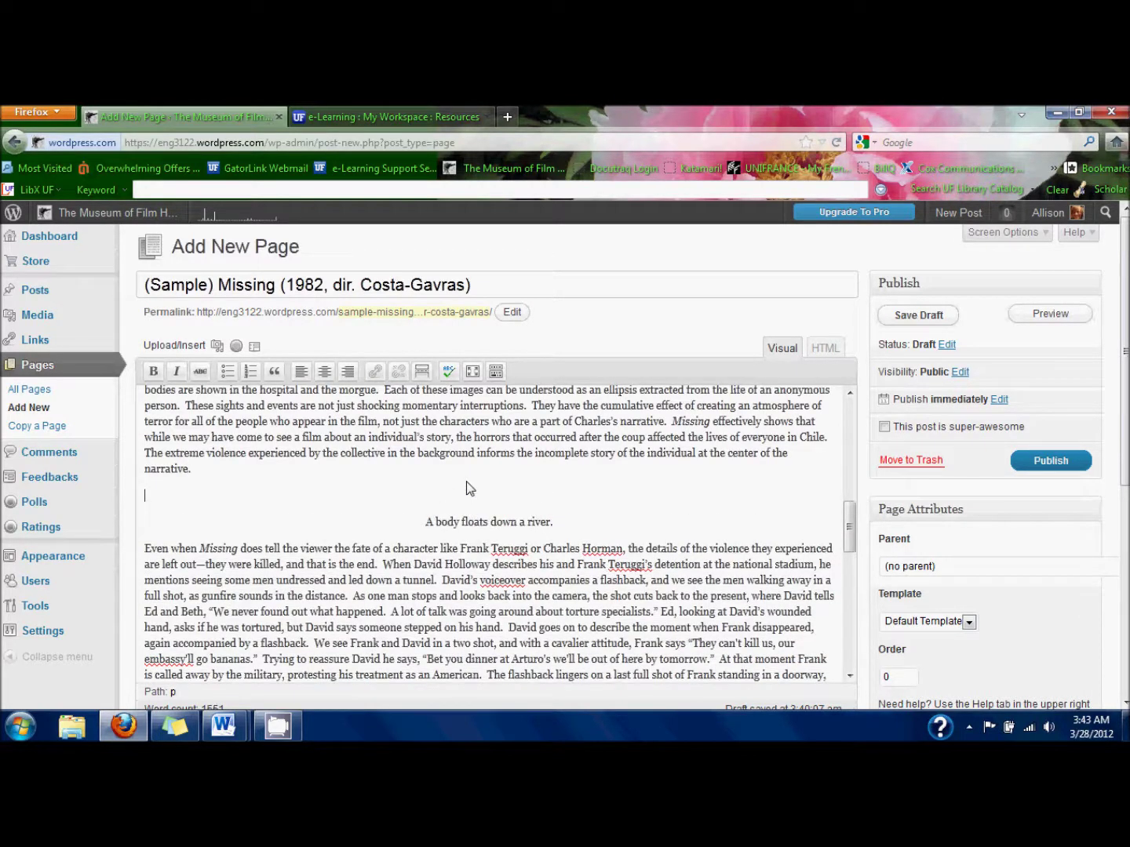
Insert the Missing_body still at full size from the gallery, then preview the draft.
click(217, 346)
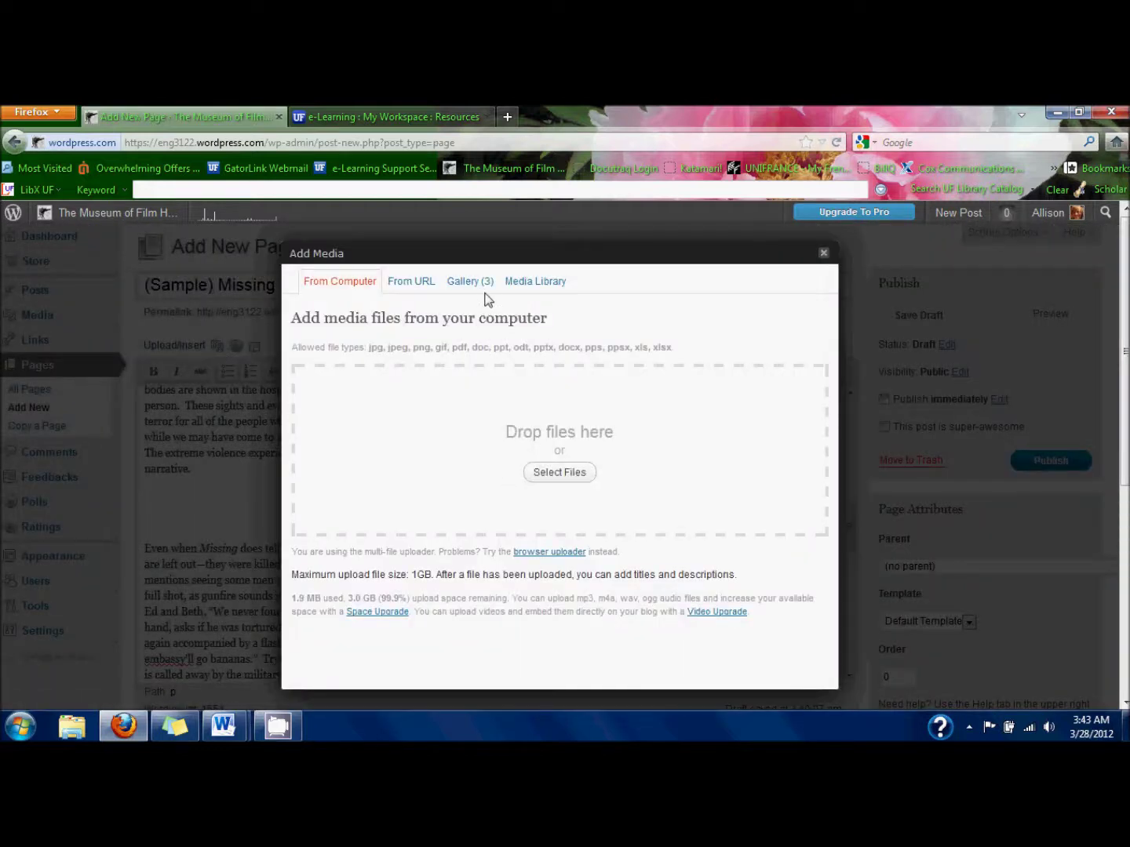
click(485, 284)
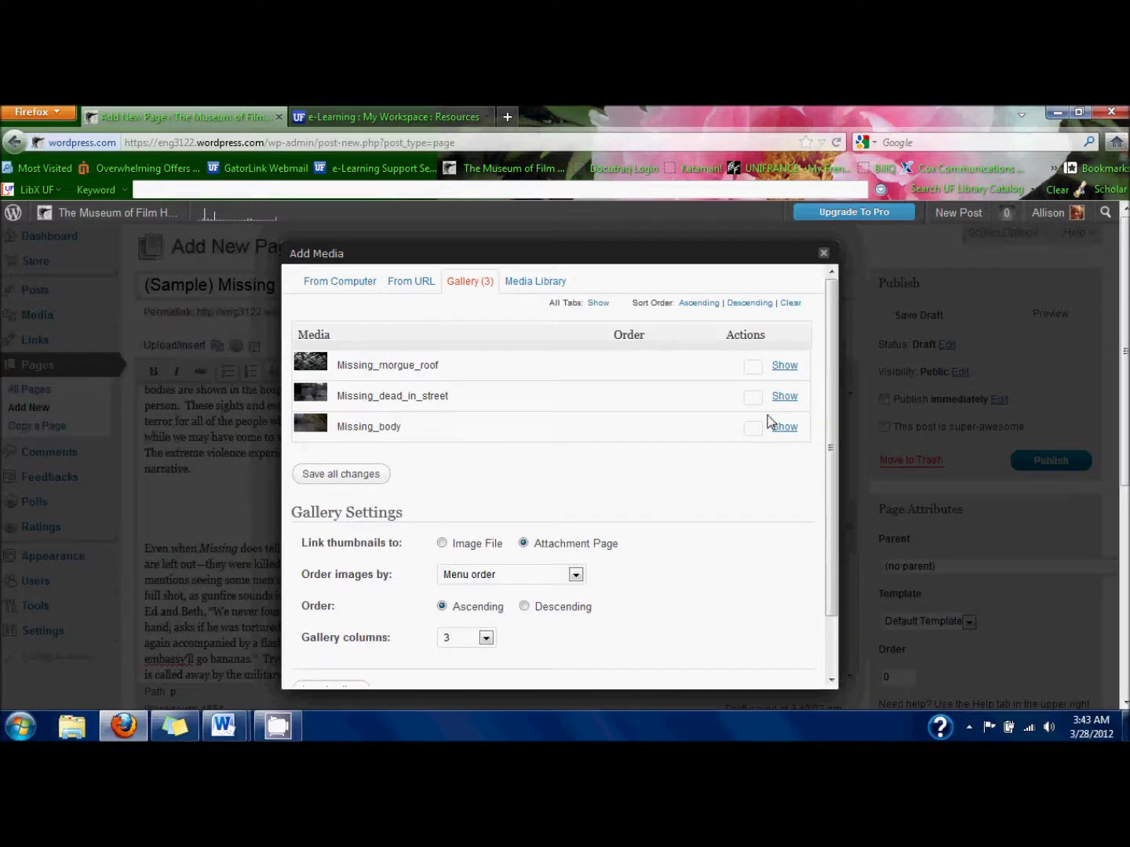
click(786, 428)
scroll(516, 507, down, 3)
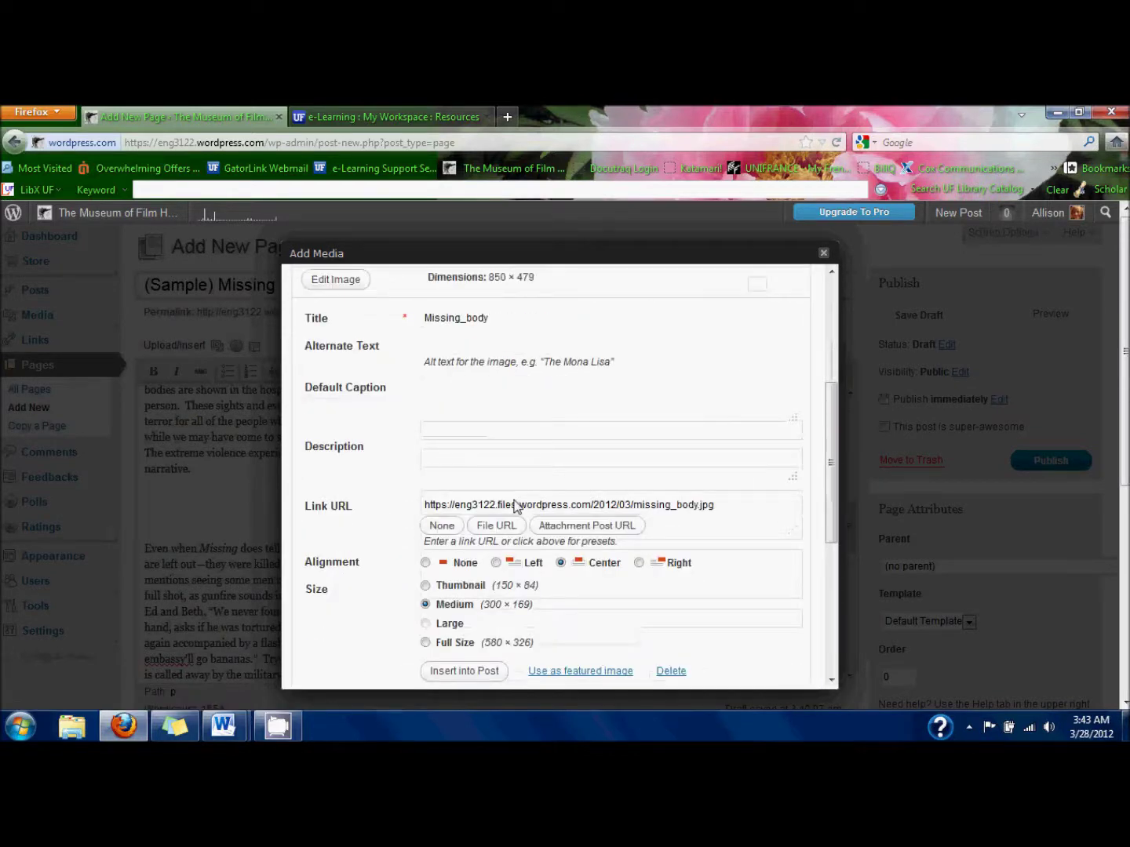
scroll(516, 508, down, 2)
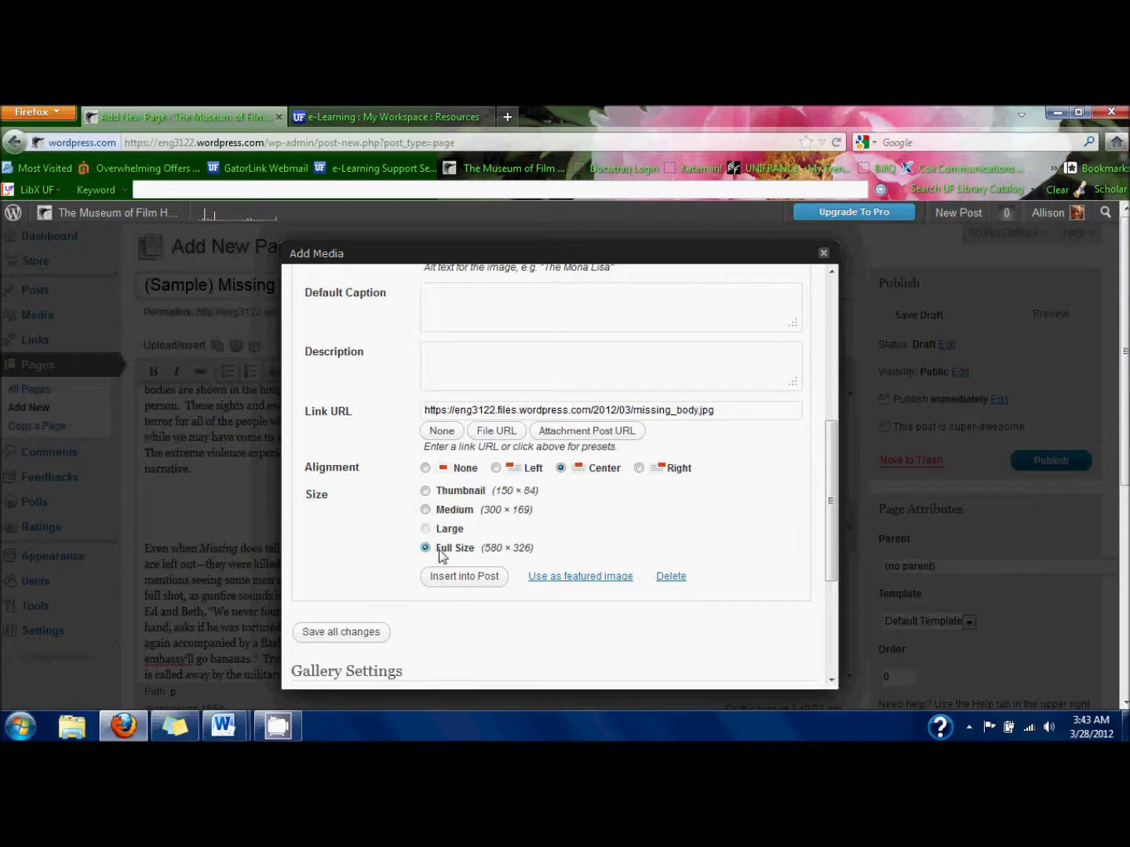
click(455, 581)
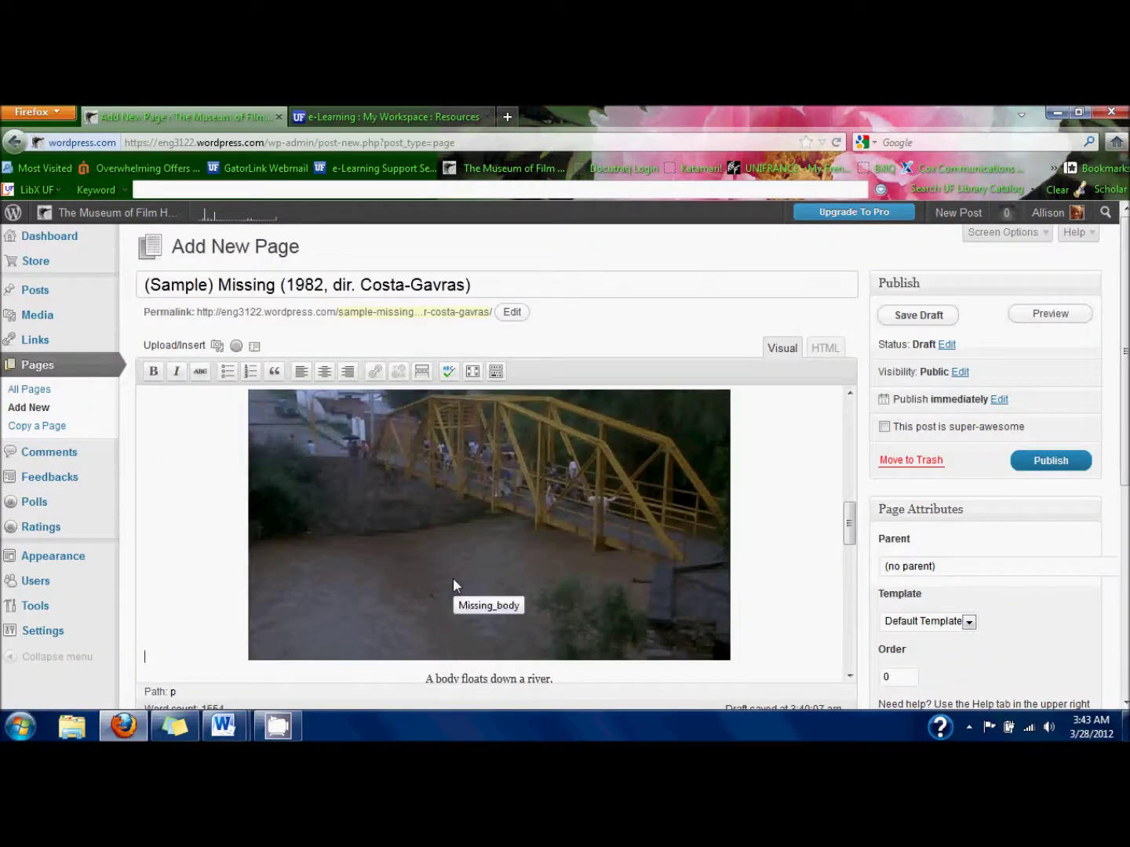
scroll(453, 579, up, 3)
scroll(454, 581, down, 4)
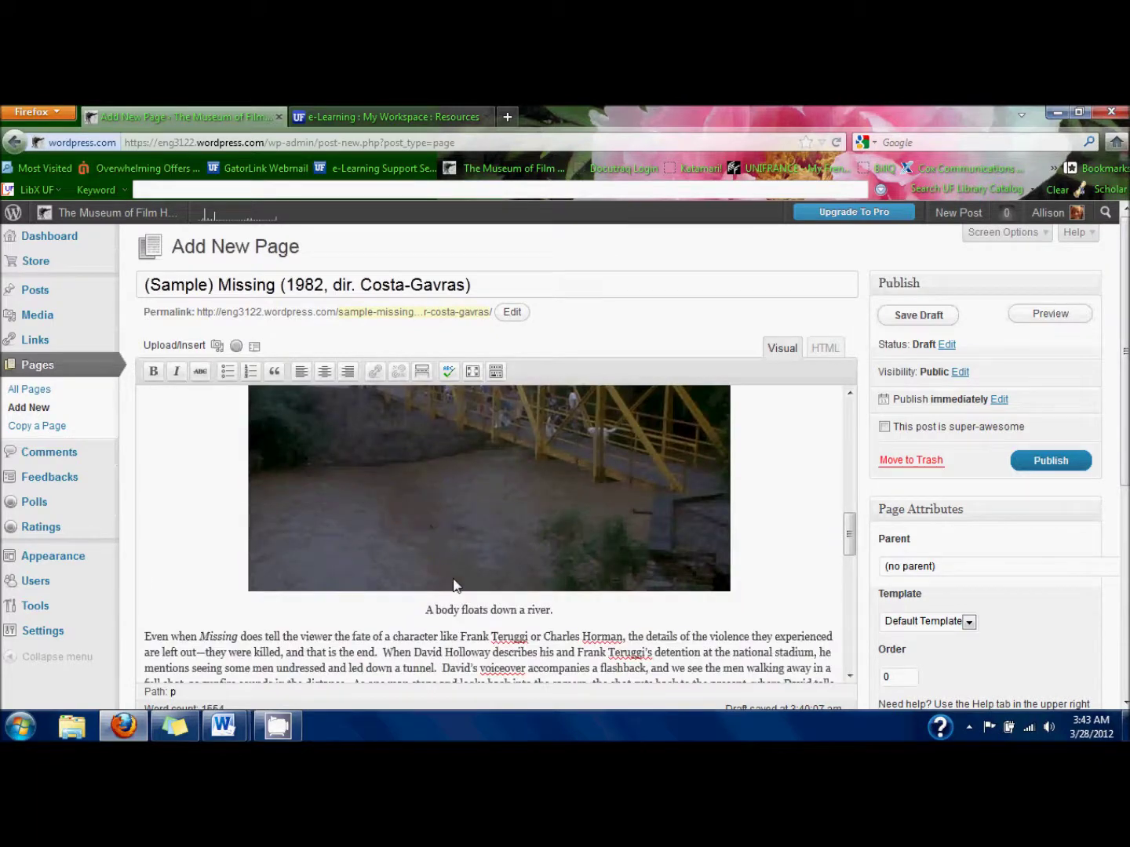
click(1031, 323)
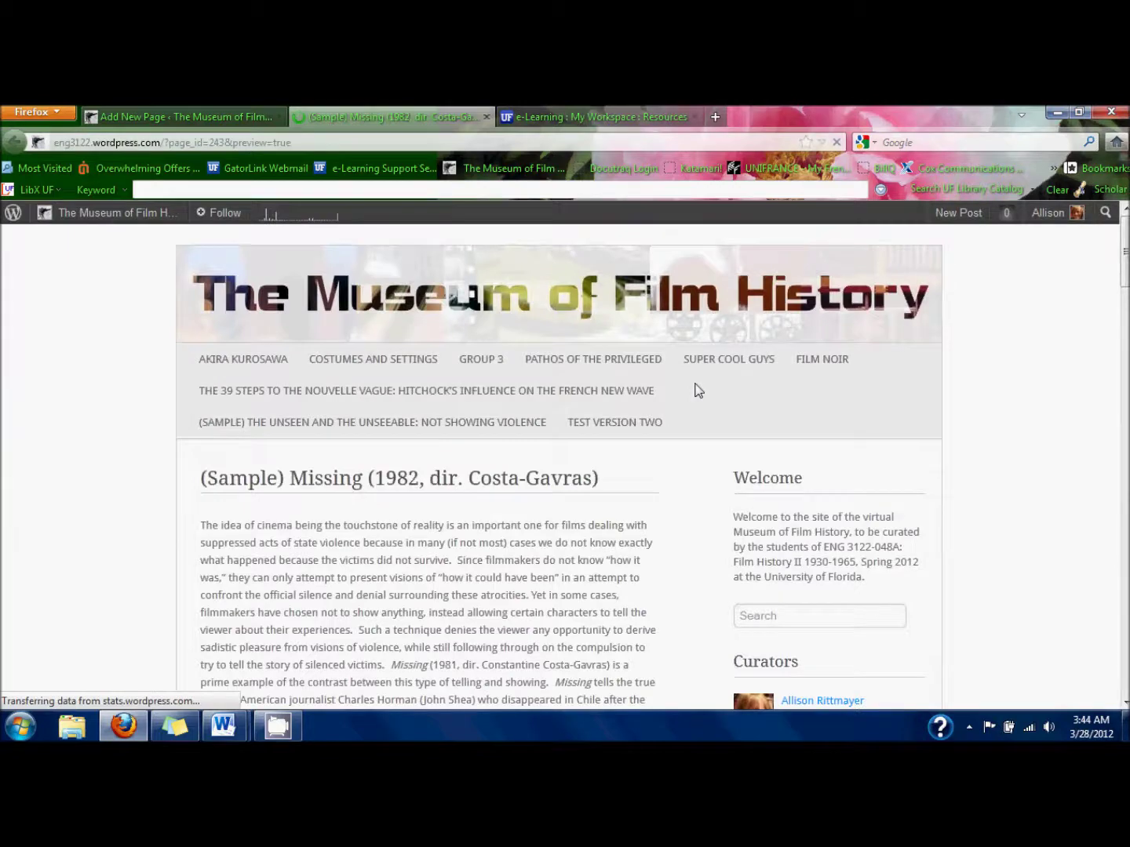
Check the full-width river still and its caption across two fresh draft previews.
scroll(698, 390, down, 10)
scroll(698, 391, down, 10)
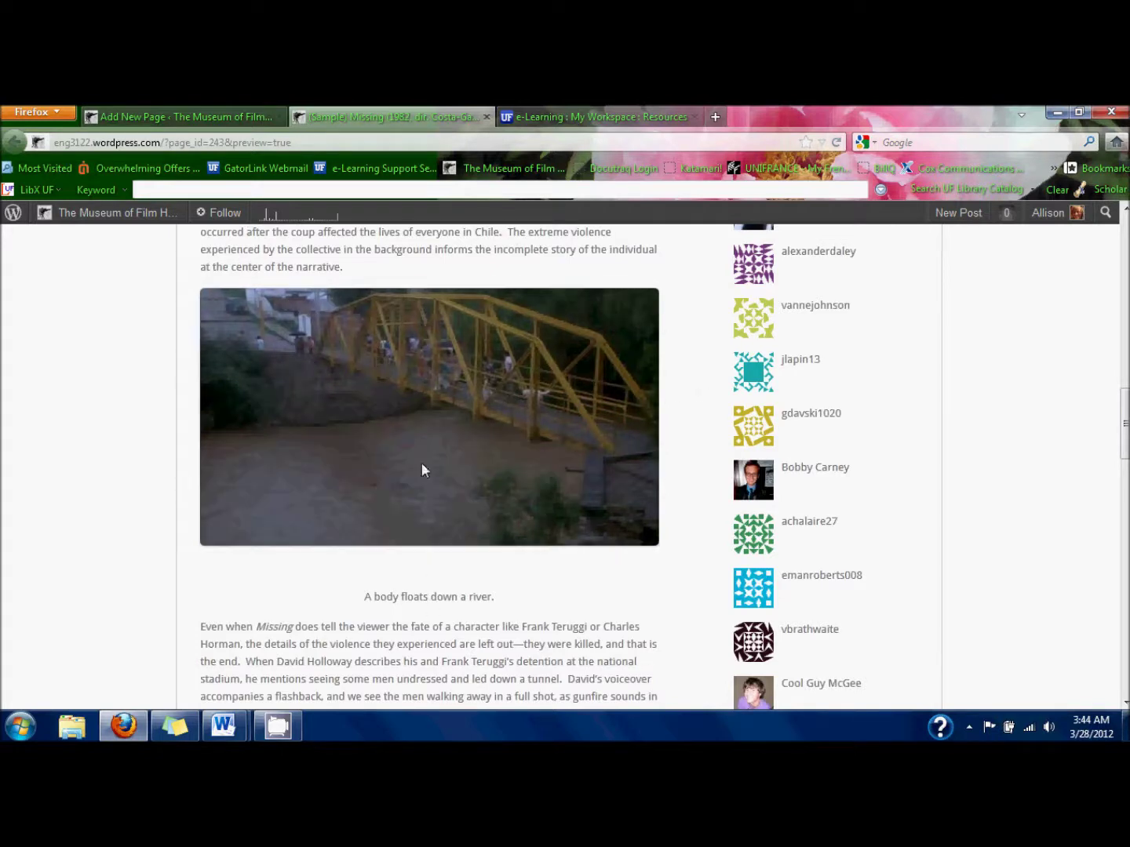
click(488, 117)
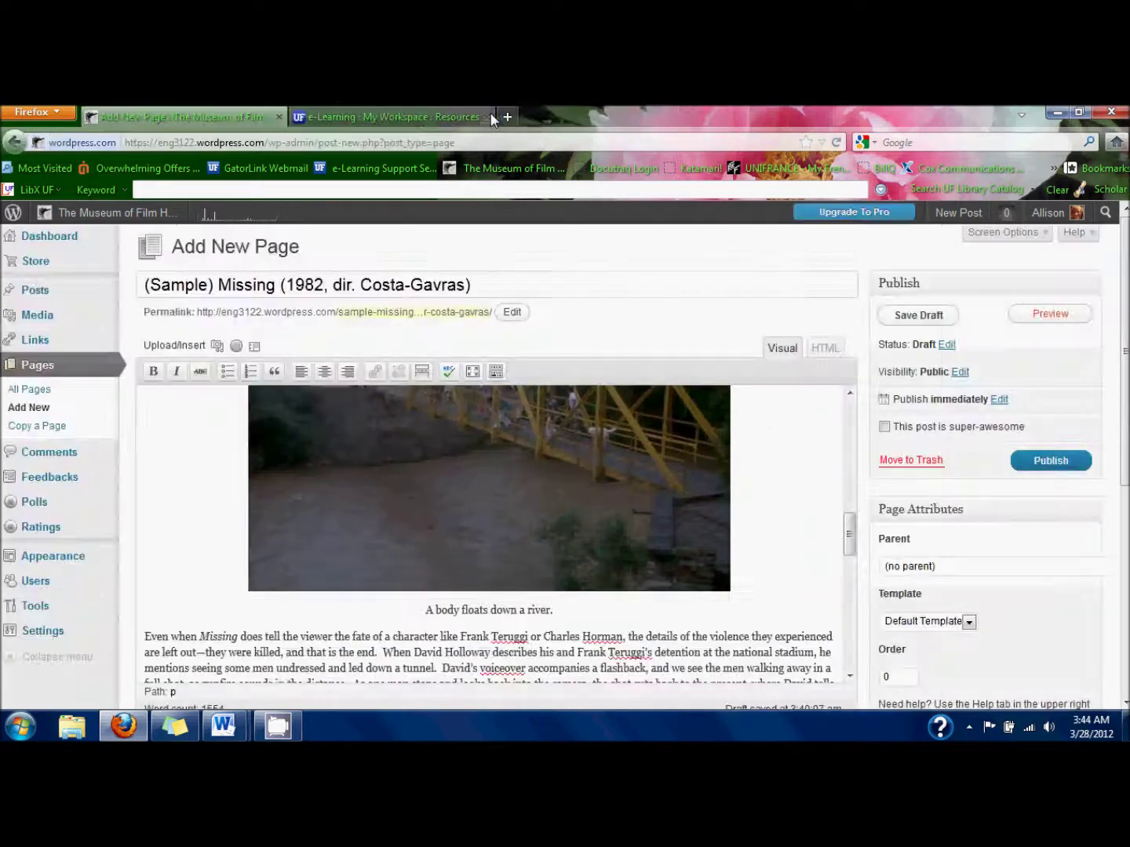
click(480, 610)
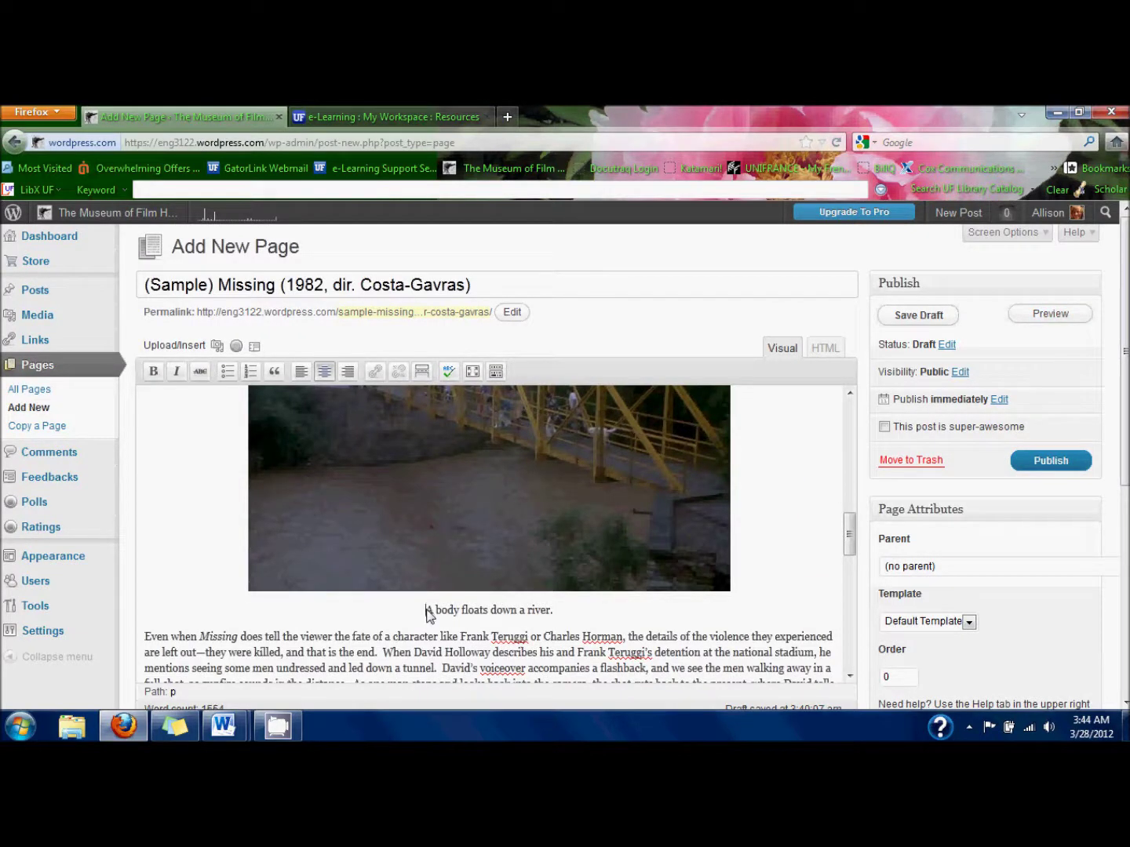
click(428, 611)
scroll(428, 616, down, 1)
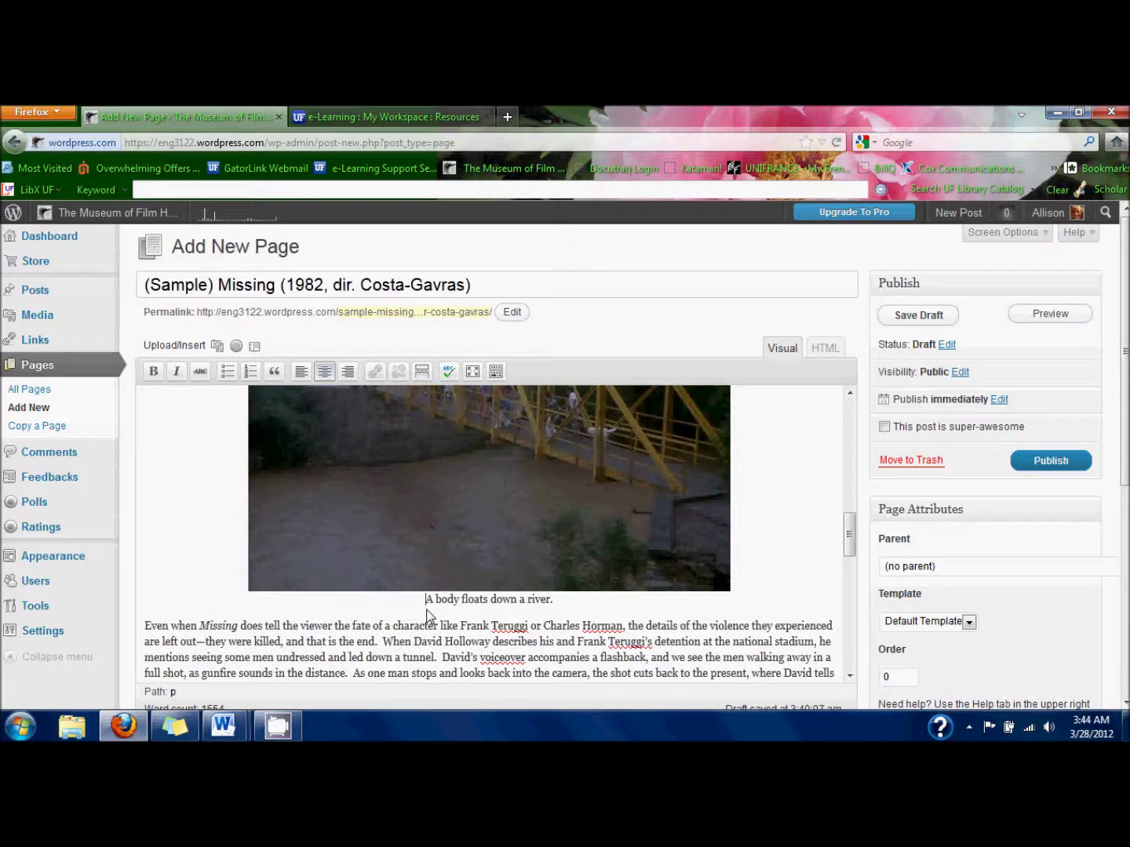
click(1052, 313)
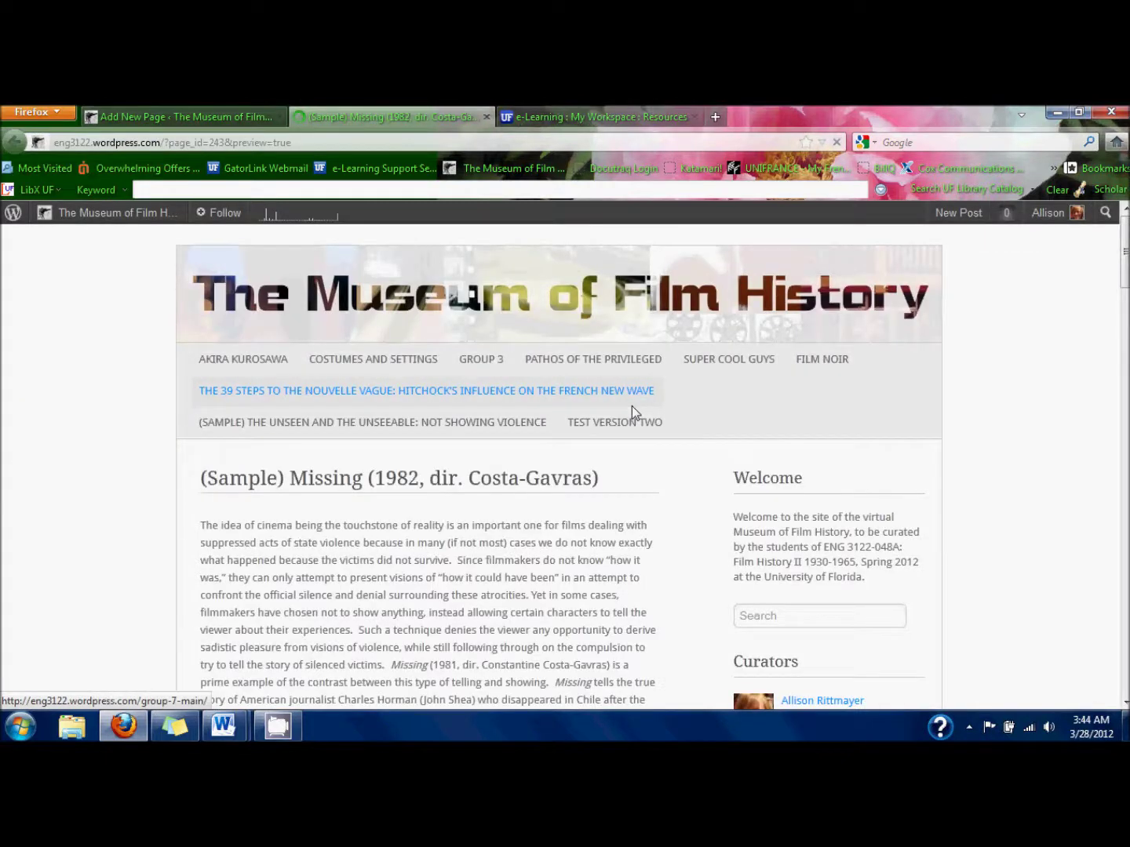
scroll(631, 407, down, 15)
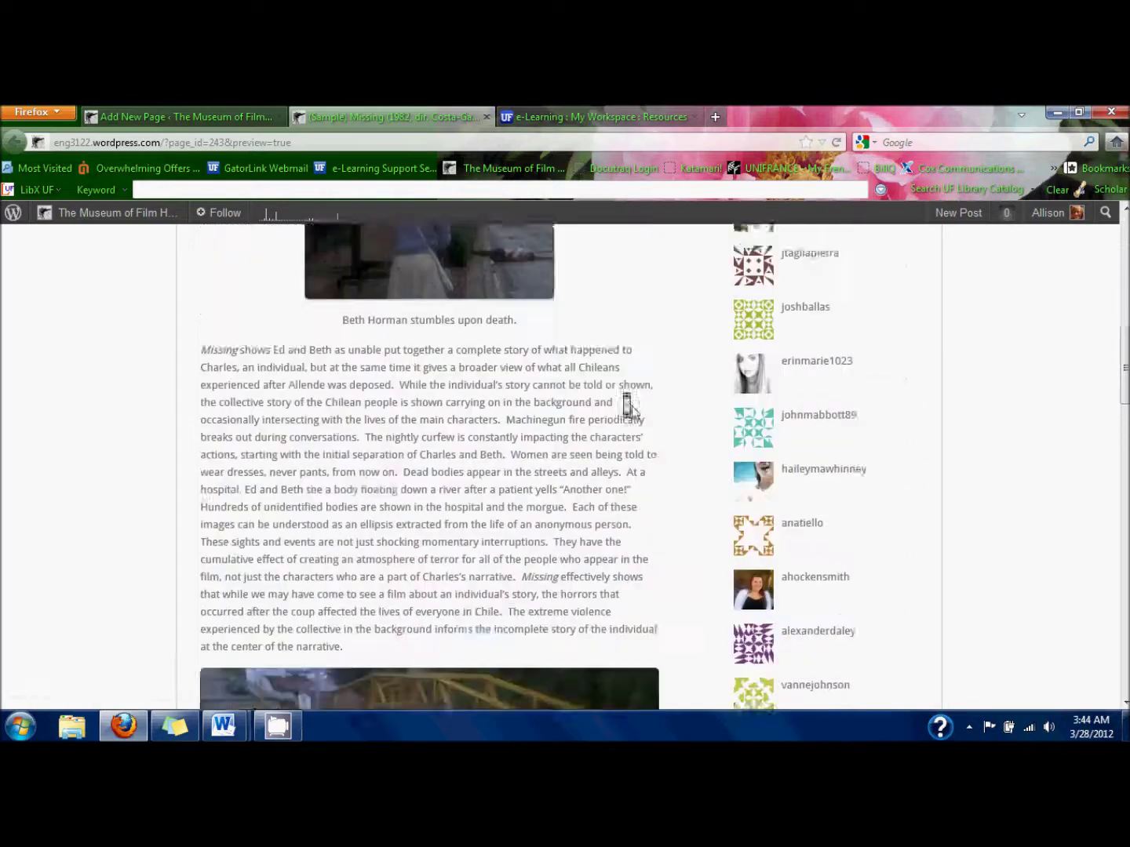
scroll(632, 405, down, 2)
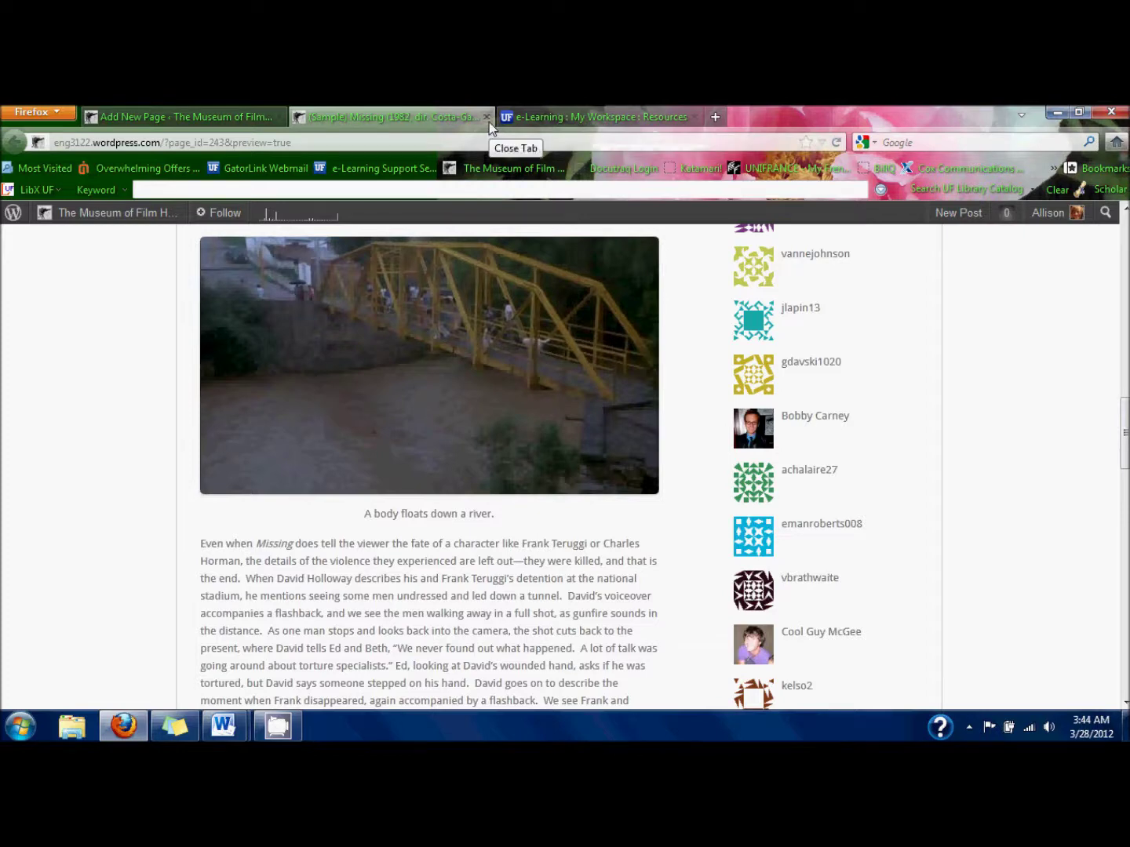
Set '(Sample) The Unseen and the Unseeable: Not Showing Violence' as parent, then publish the page.
click(487, 116)
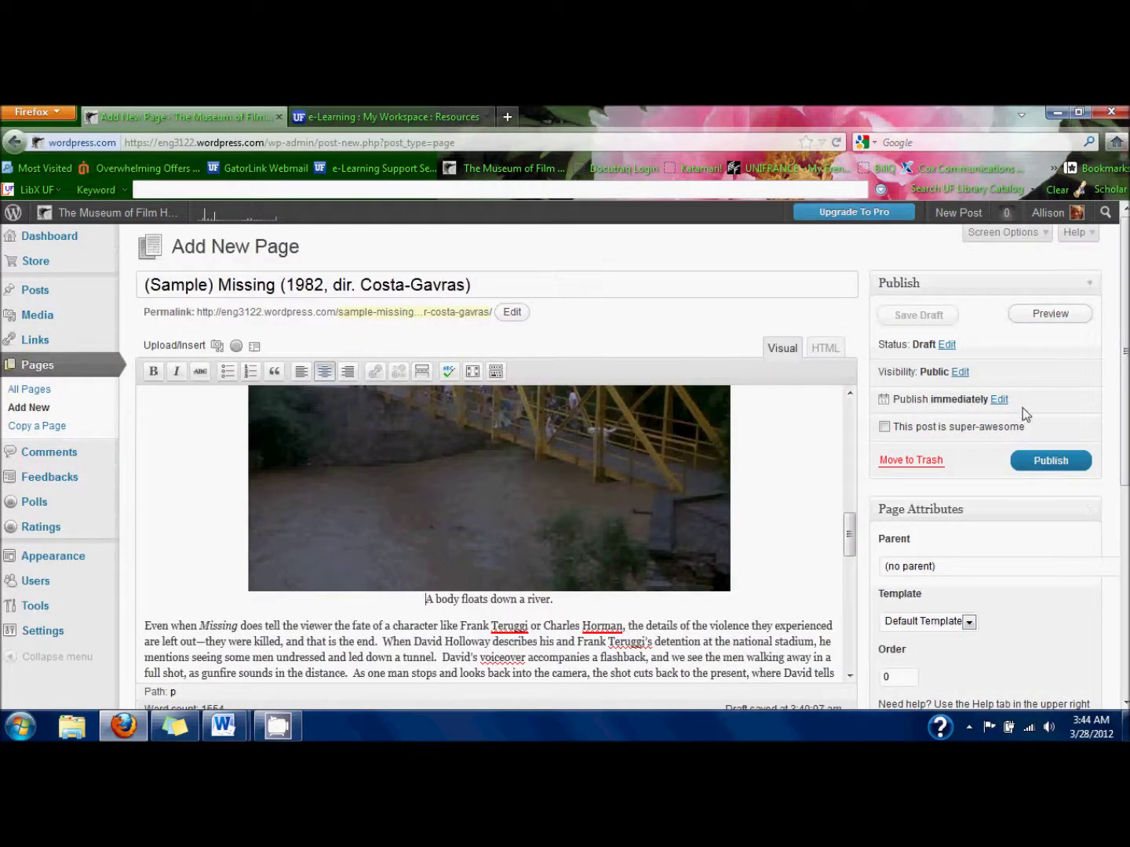
scroll(1022, 408, down, 2)
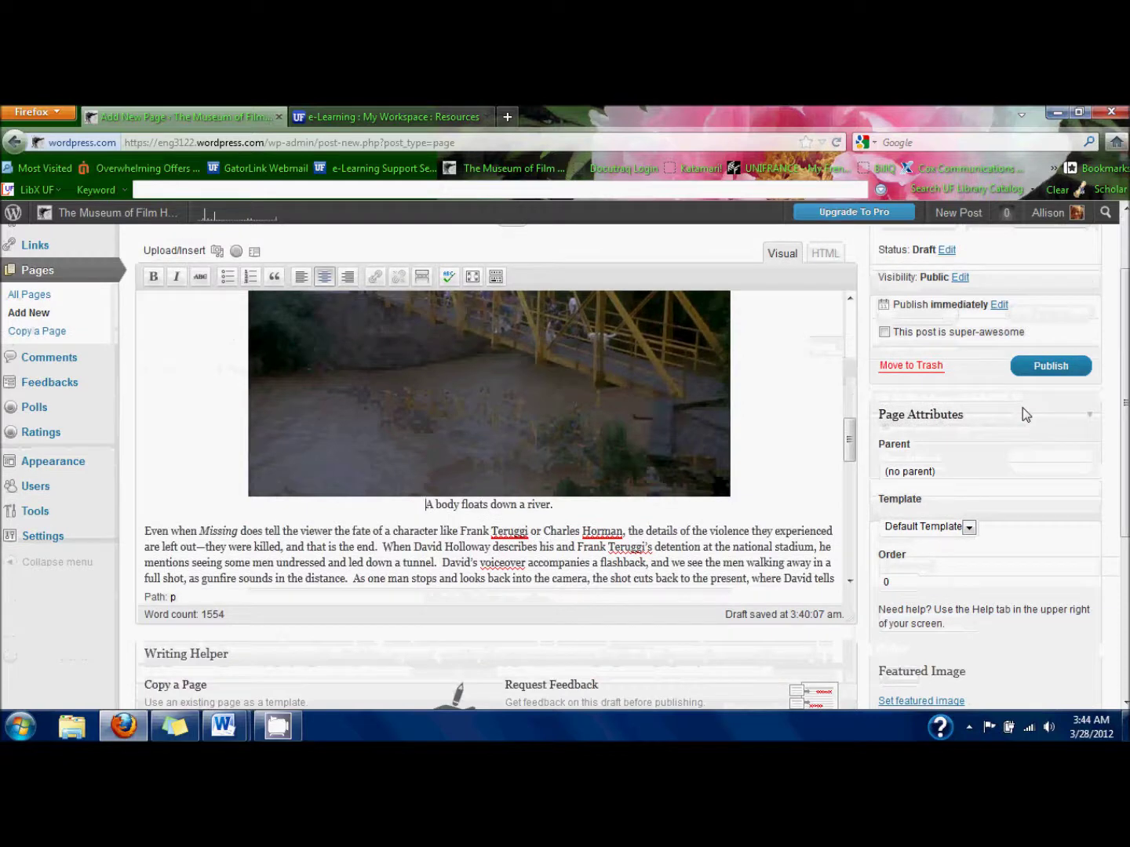
scroll(1022, 408, down, 2)
click(1012, 369)
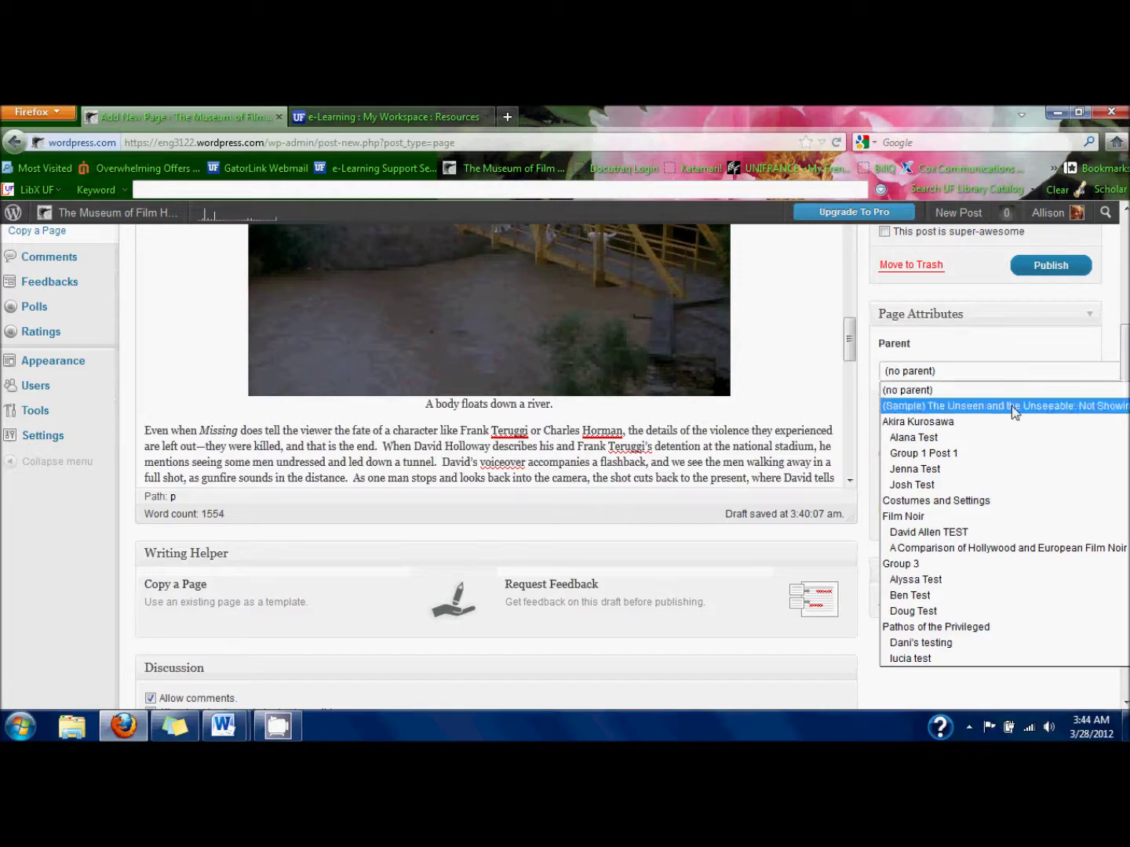
click(1012, 407)
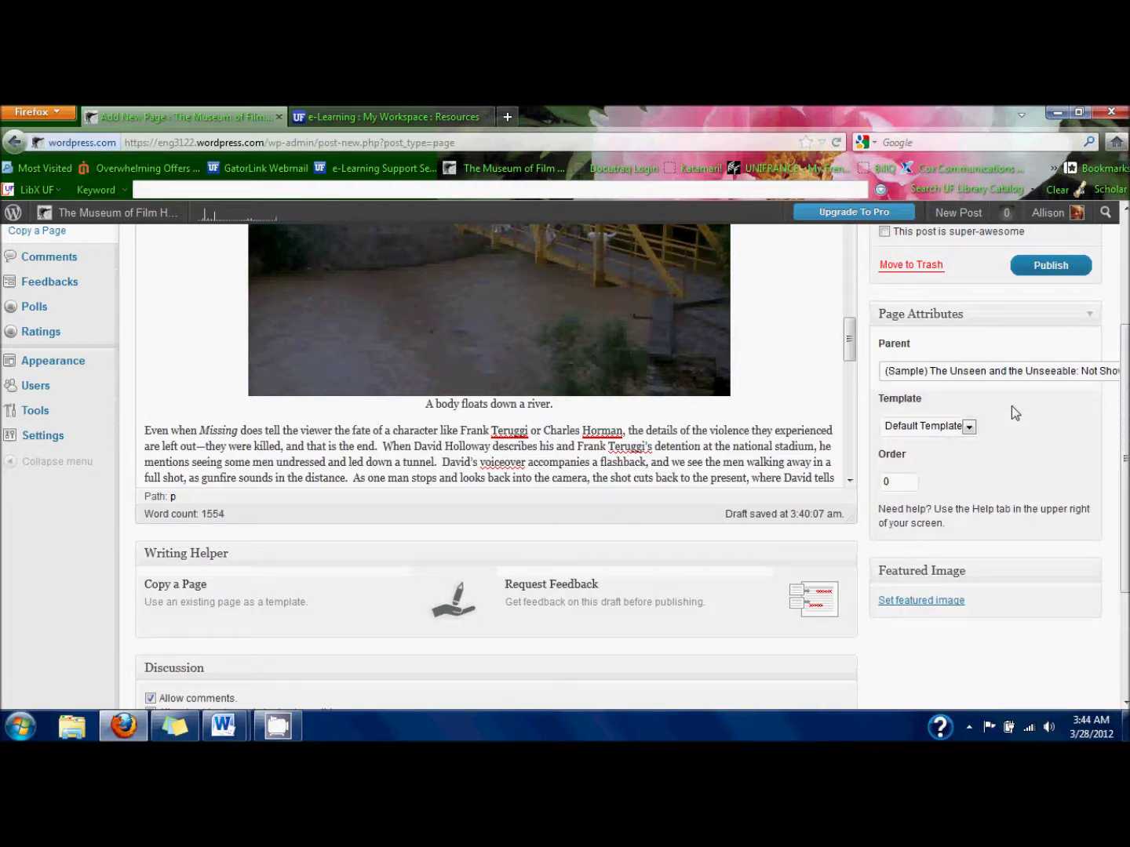
click(1070, 279)
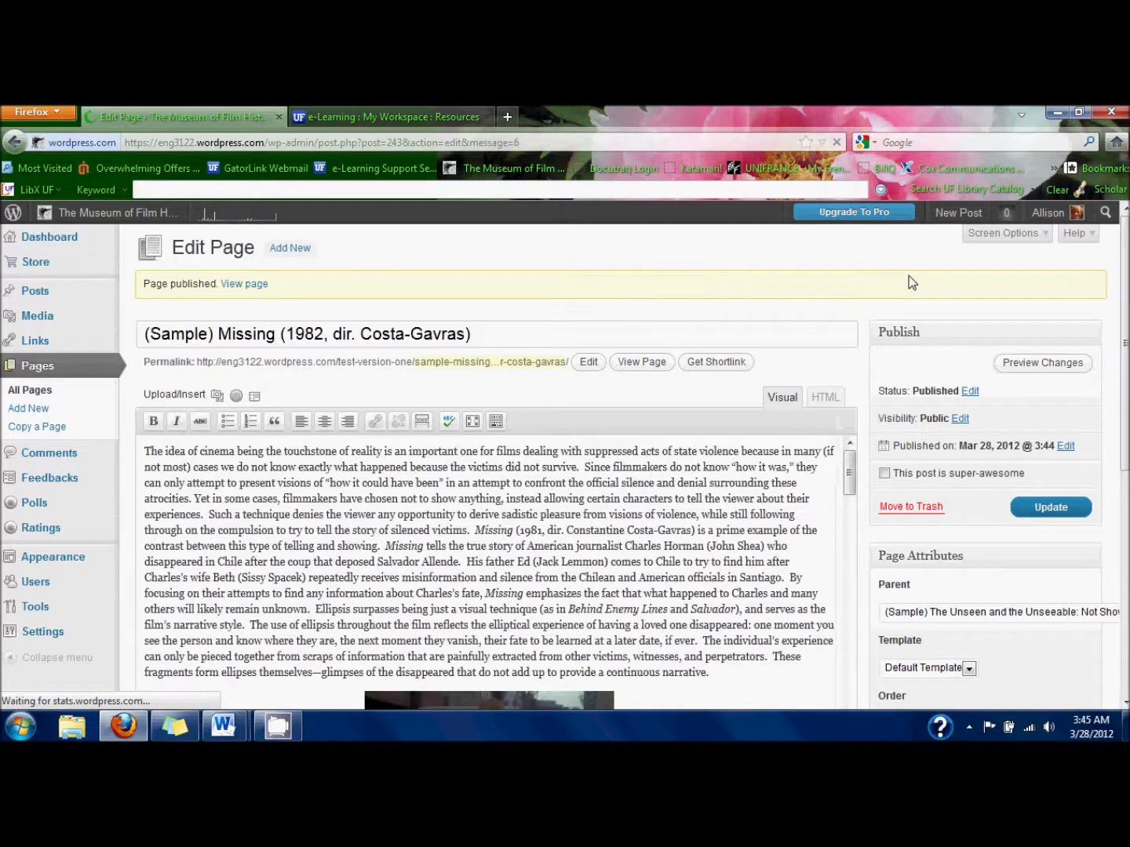
click(251, 289)
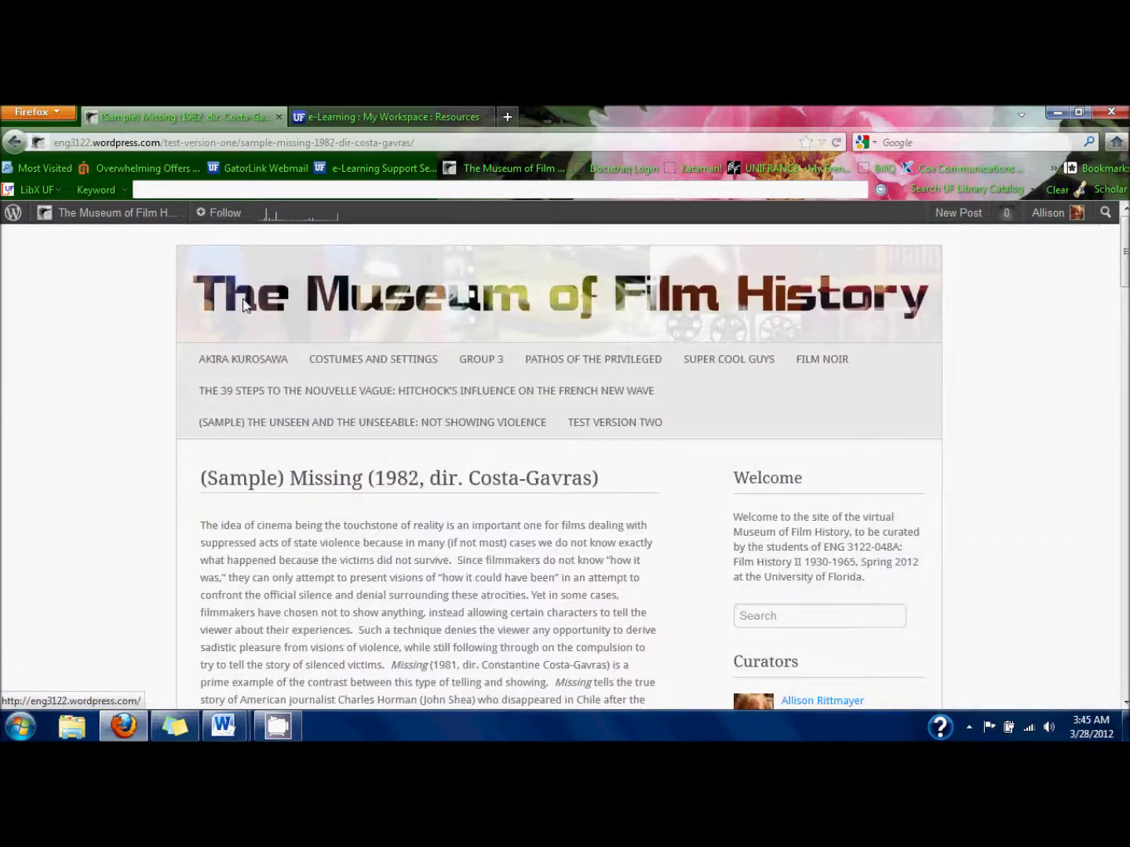
Scroll through the live Missing page to check the essay, captioned stills and clip link.
scroll(173, 447, down, 20)
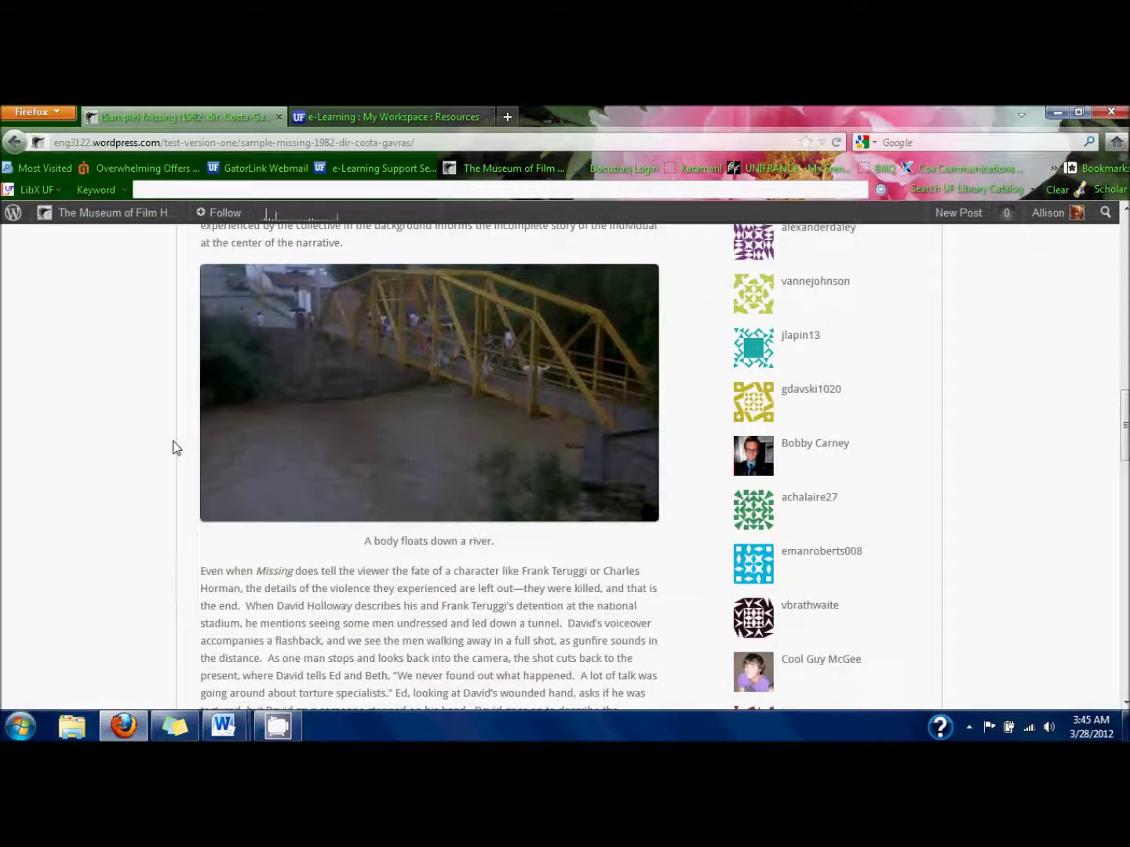
scroll(173, 447, down, 12)
scroll(175, 448, down, 8)
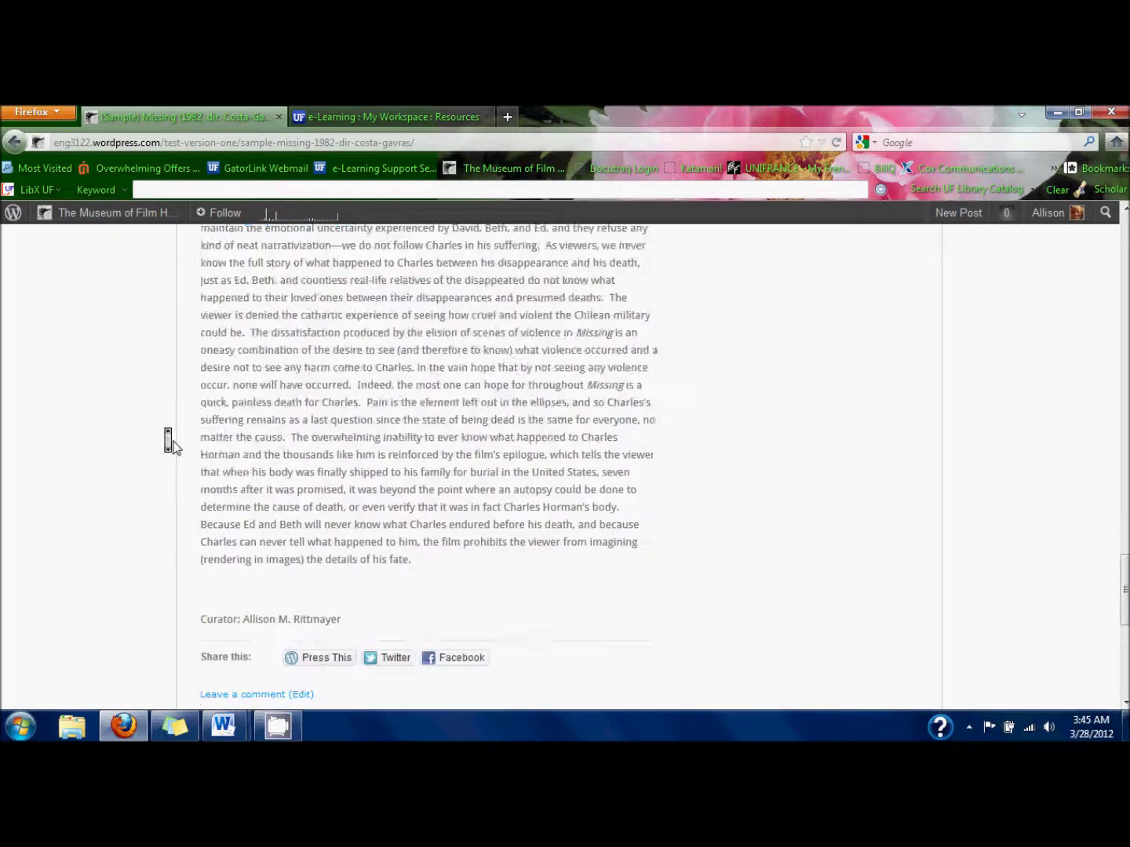
scroll(176, 448, up, 8)
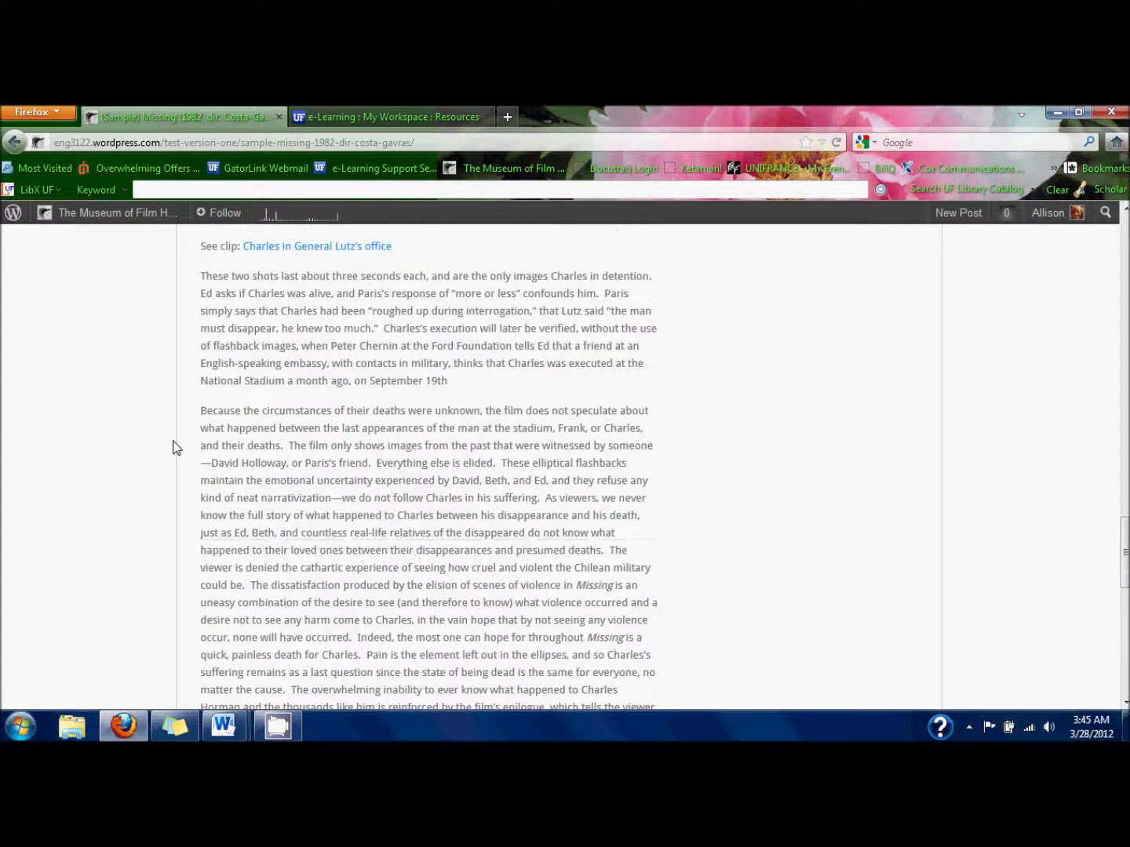